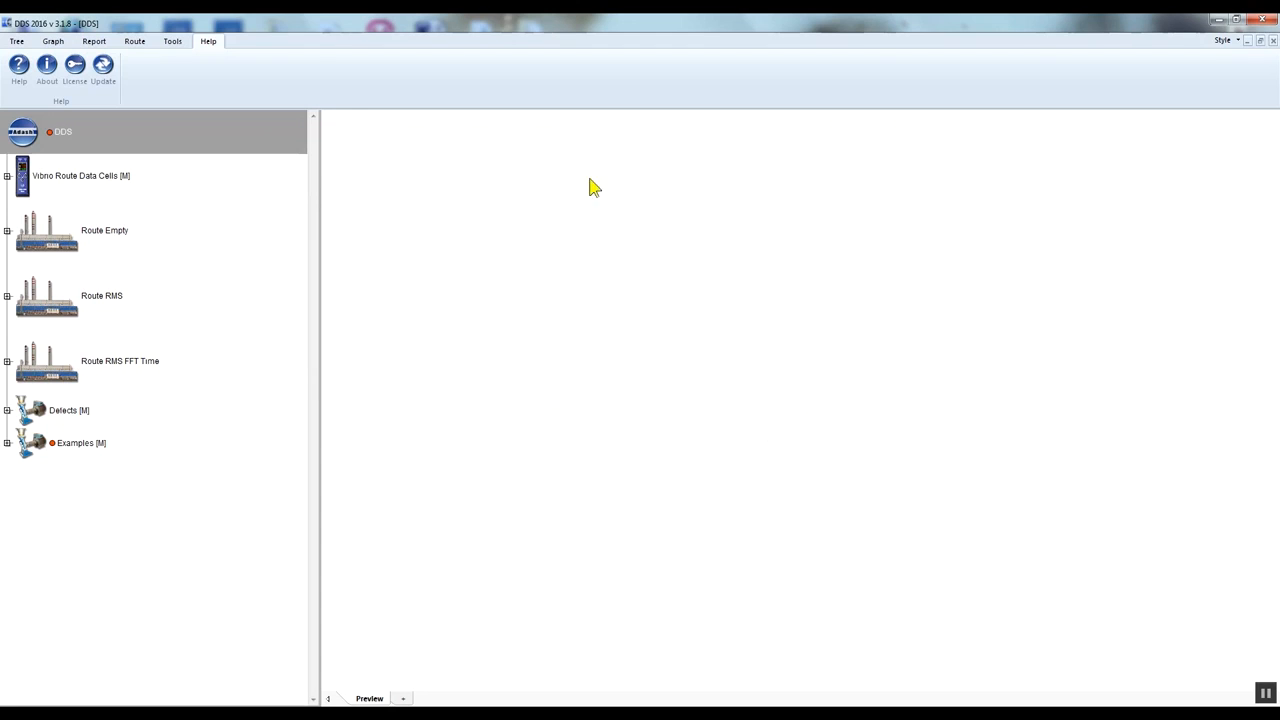
left_click(19, 41)
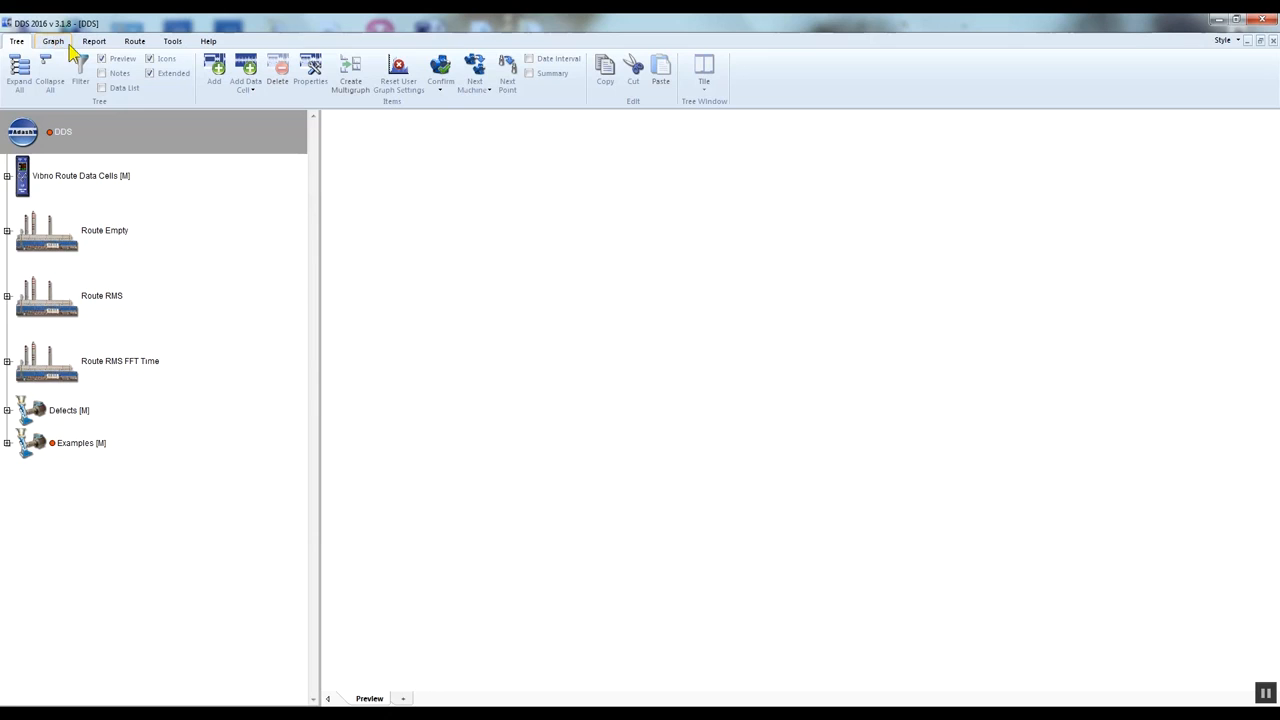
left_click(66, 49)
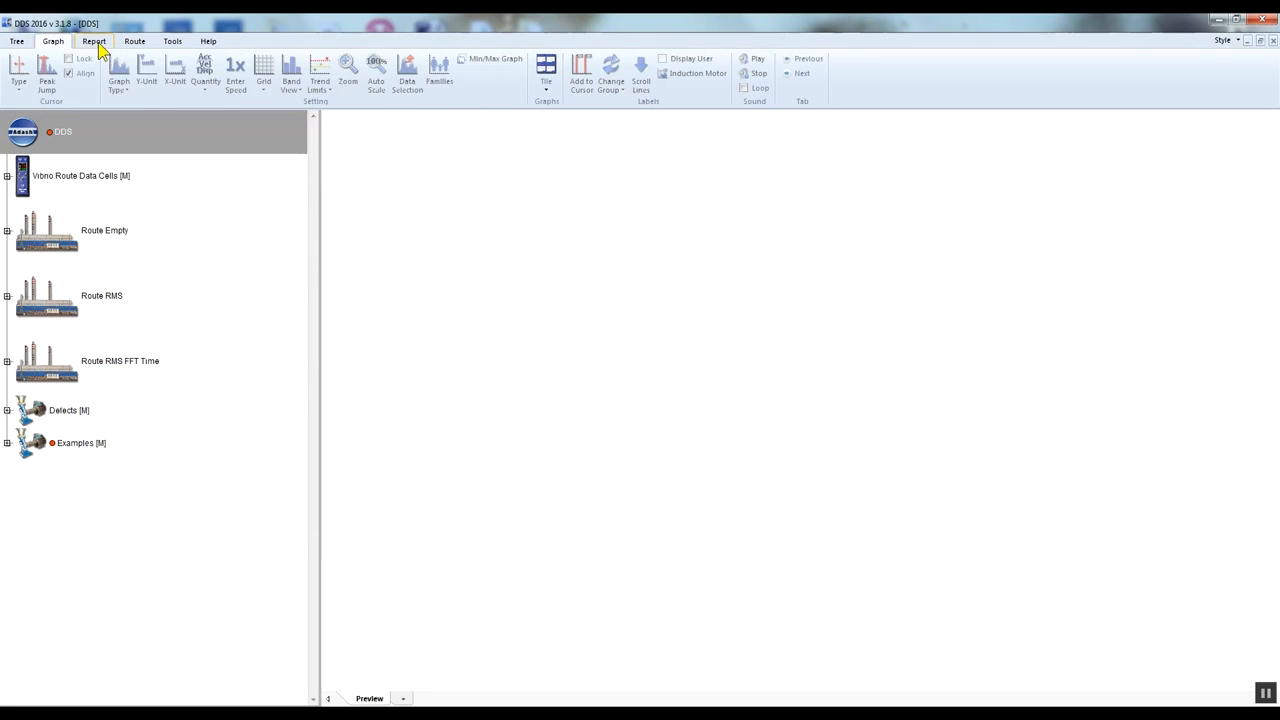
left_click(99, 48)
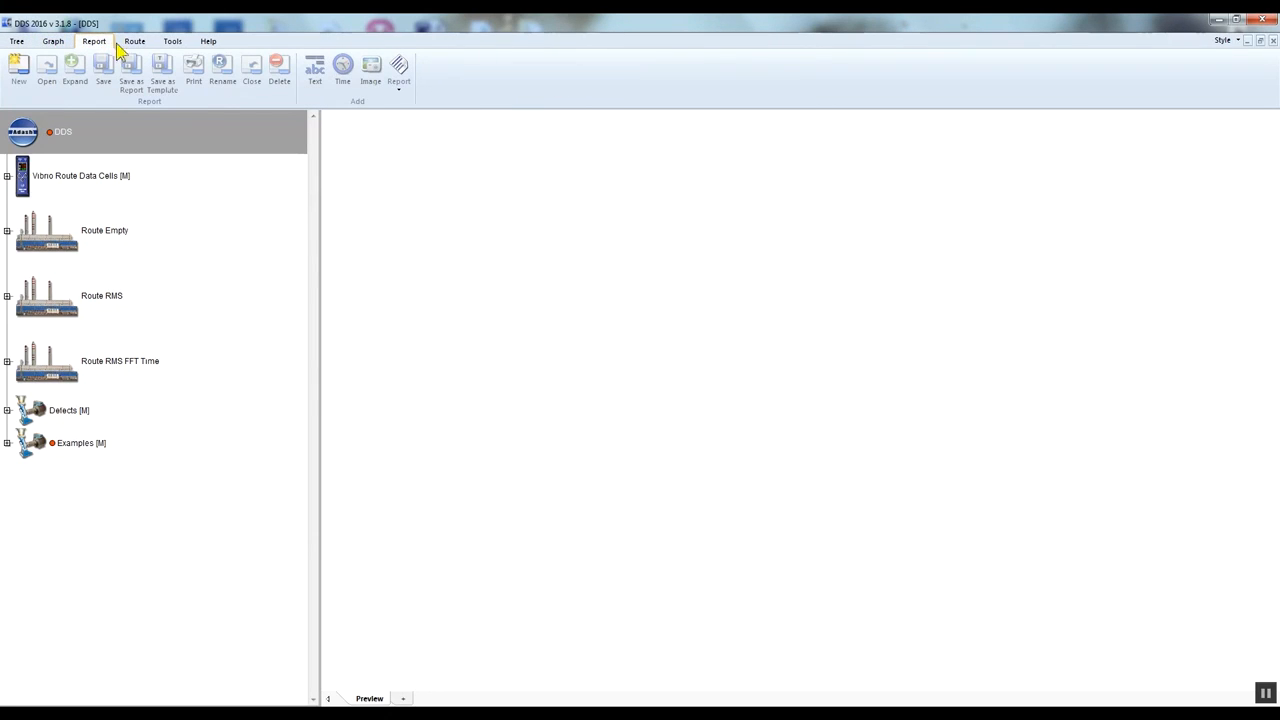
Open the global settings and review the available application languages, keeping English
left_click(174, 42)
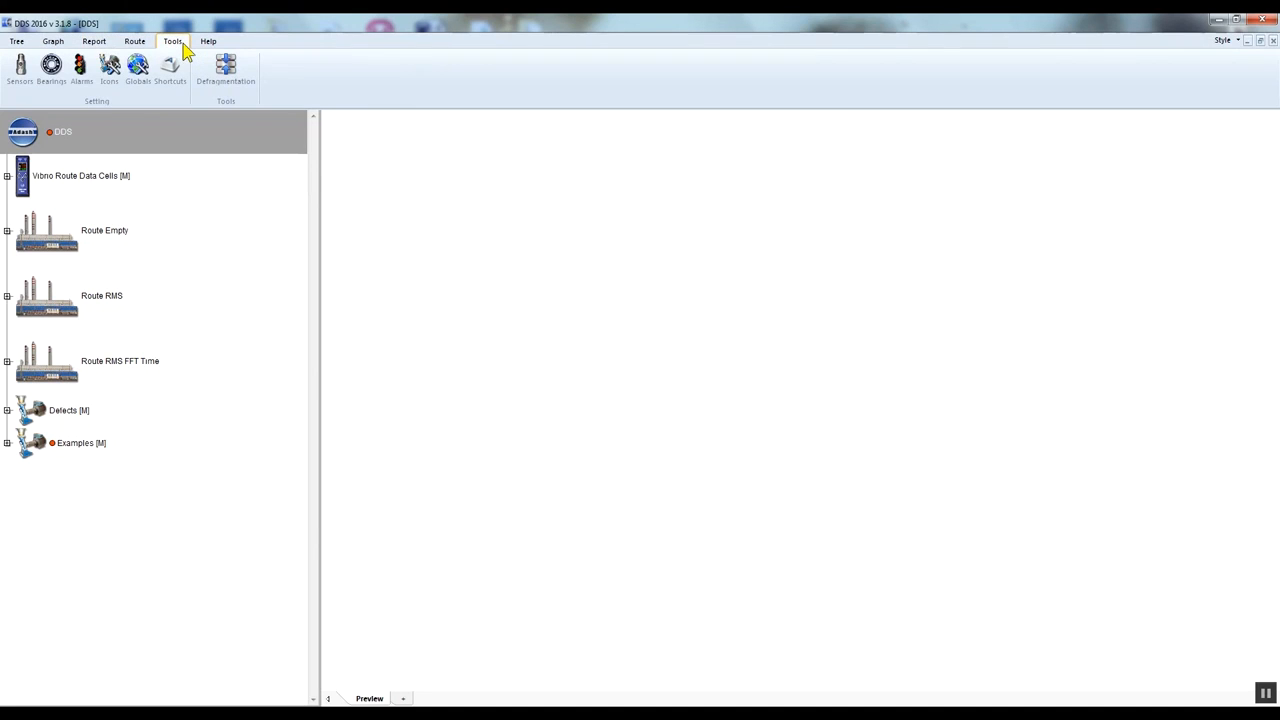
left_click(140, 78)
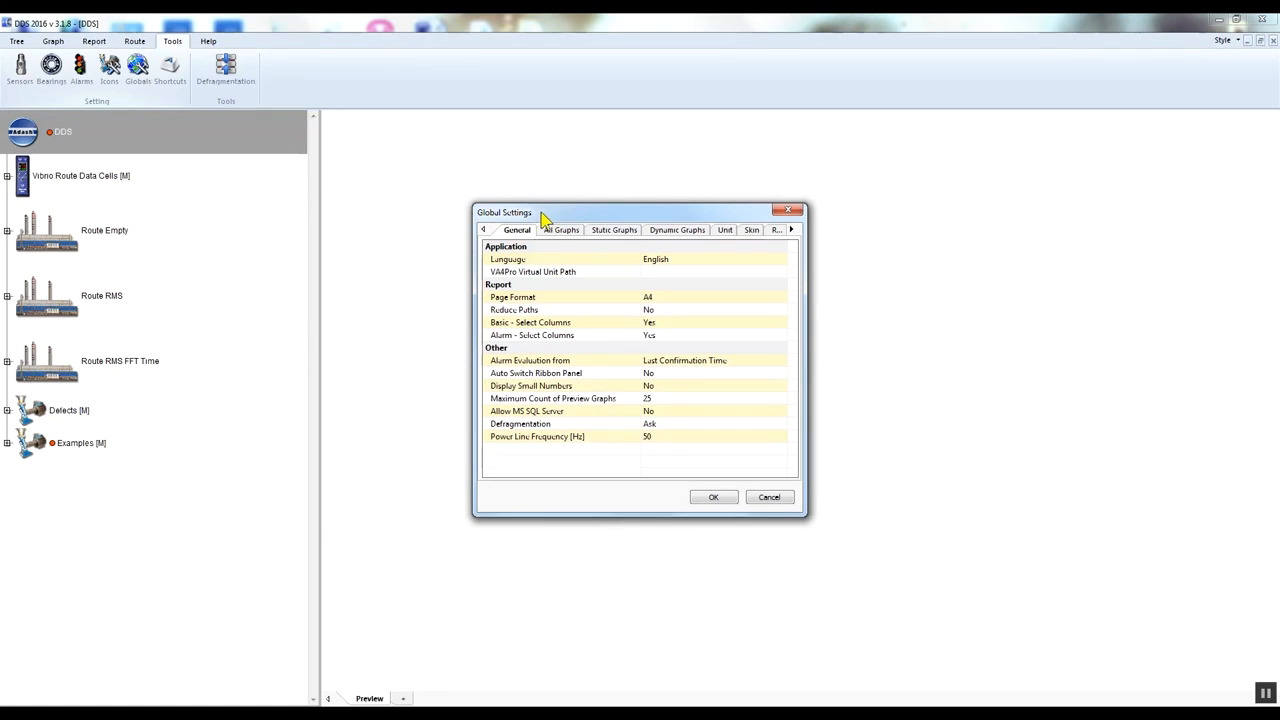
left_click(708, 263)
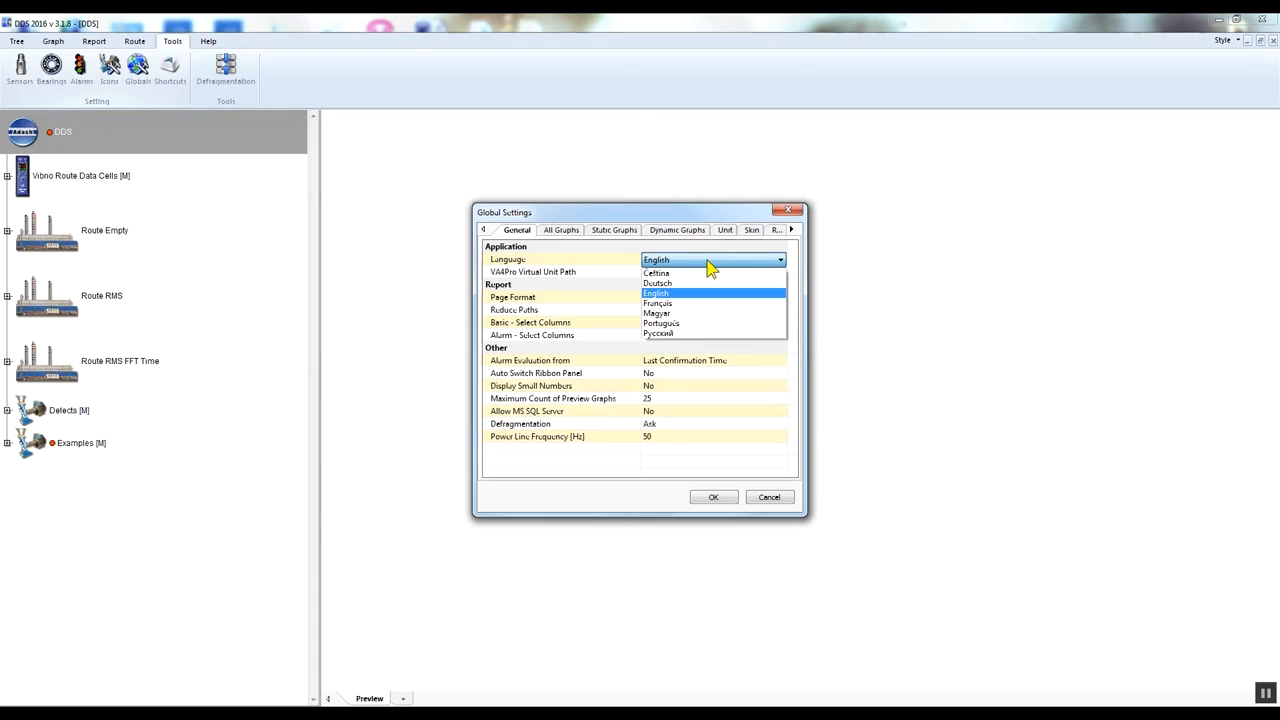
left_click(708, 264)
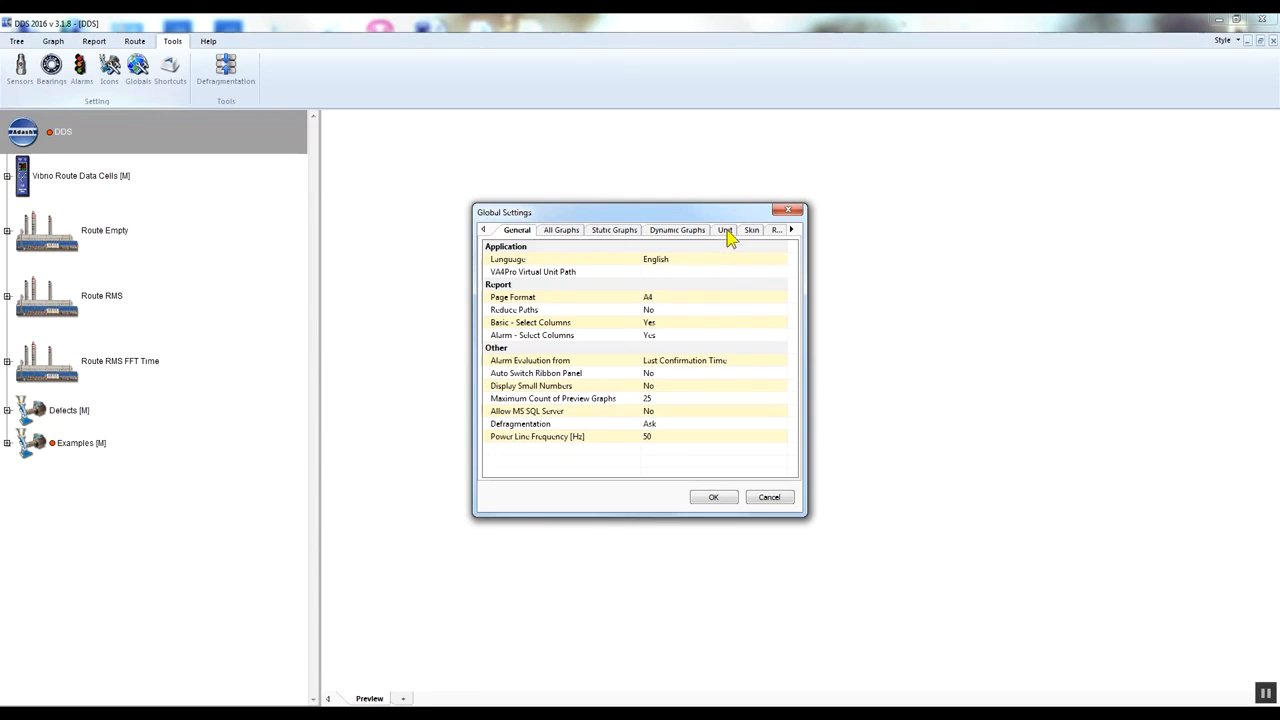
Review the unit system choices in the global settings, keep Metric, and accept the settings
left_click(727, 235)
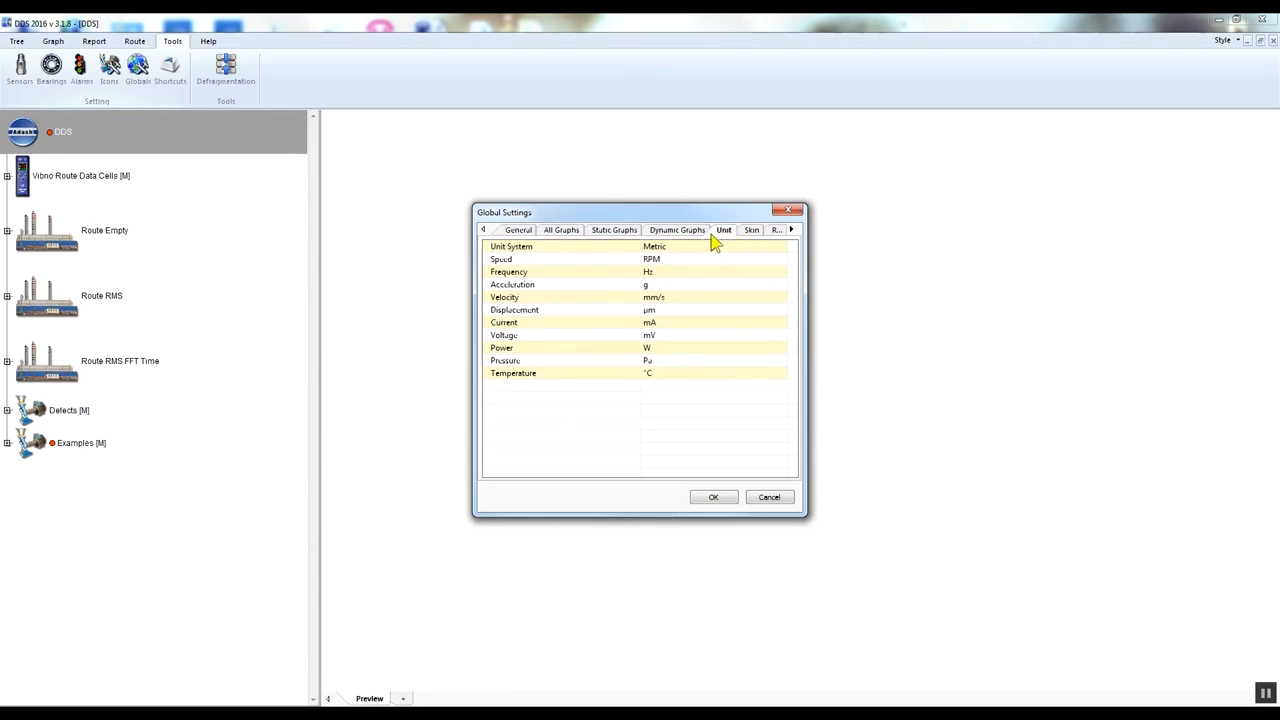
left_click(700, 249)
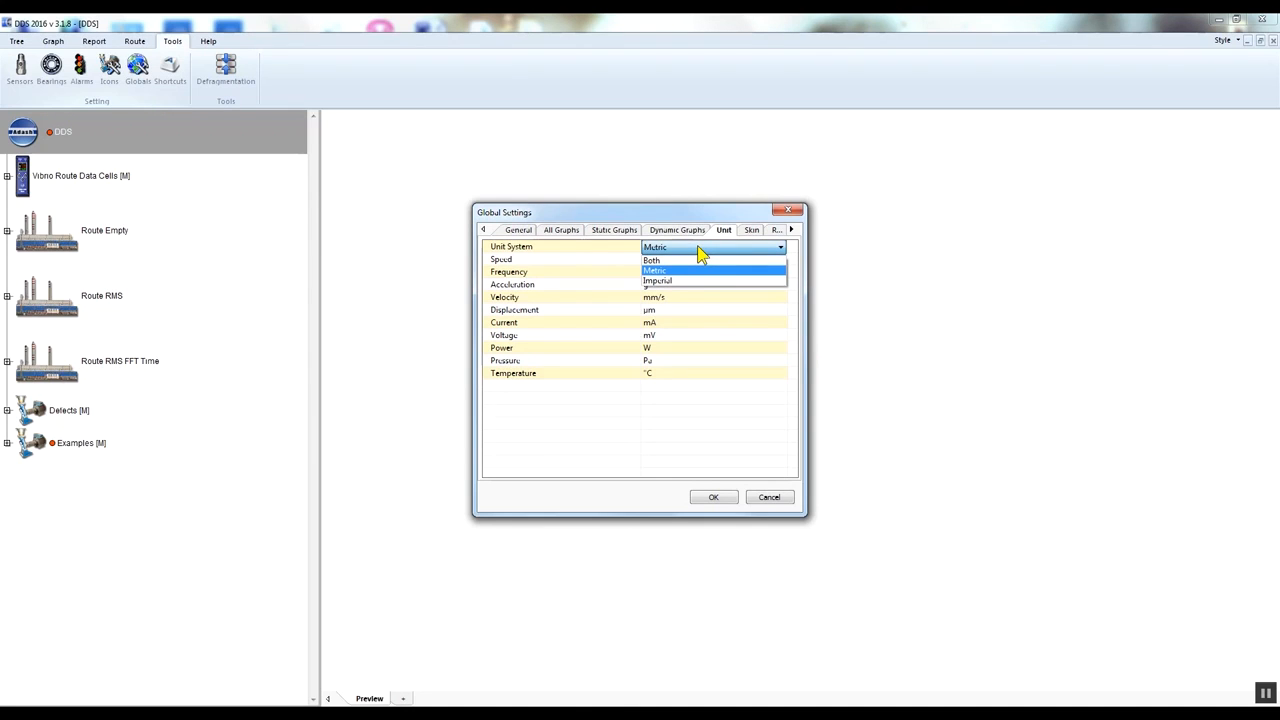
left_click(700, 250)
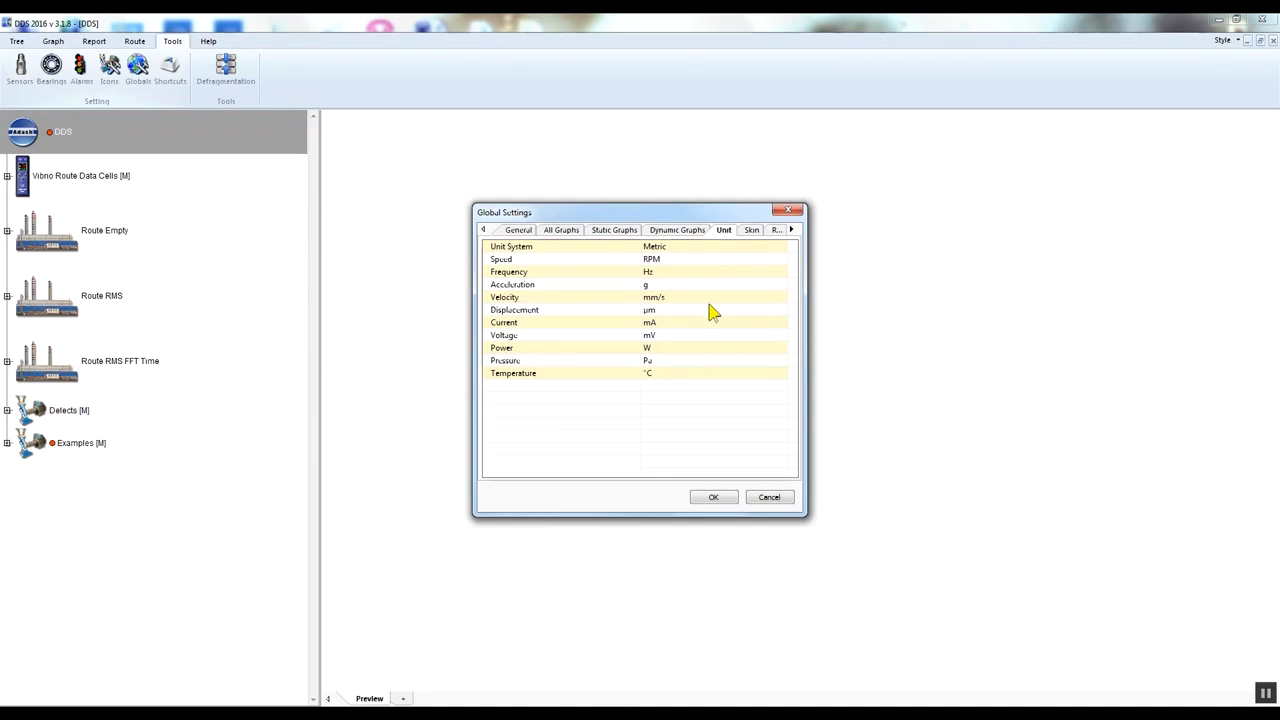
left_click(724, 496)
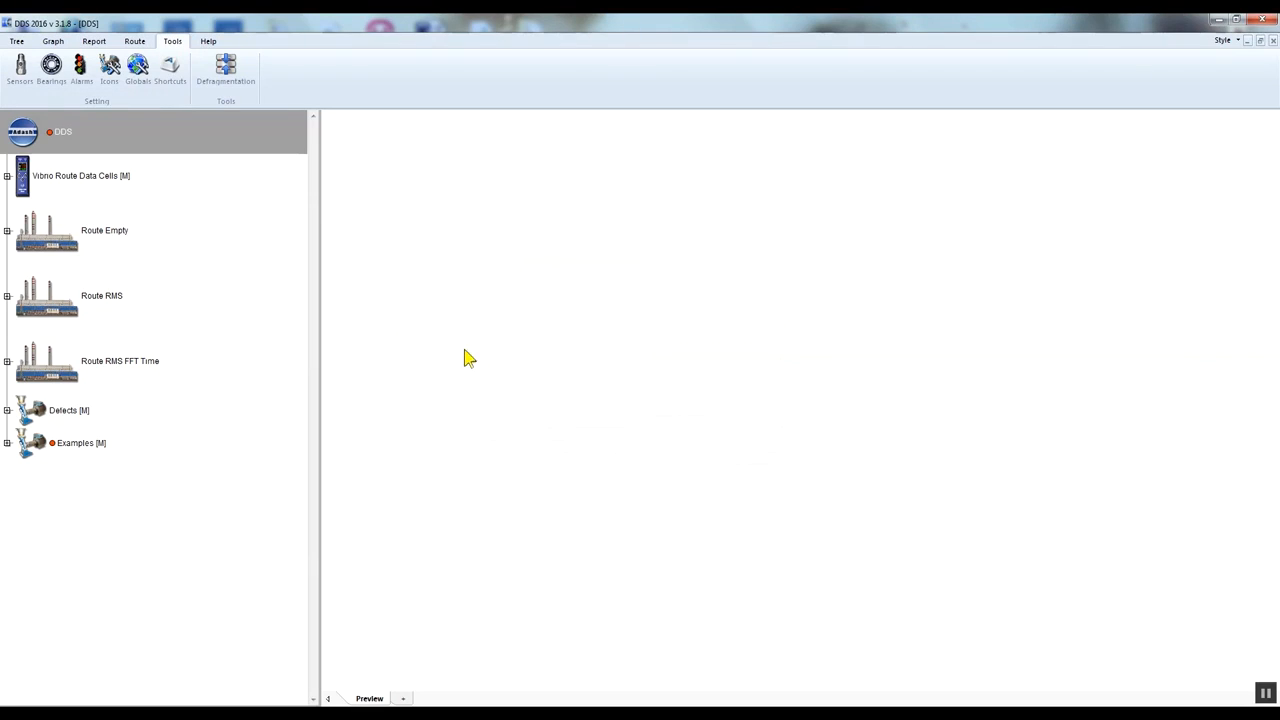
Review the properties of the AC150 sensor in the sensor settings, then close them
left_click(20, 72)
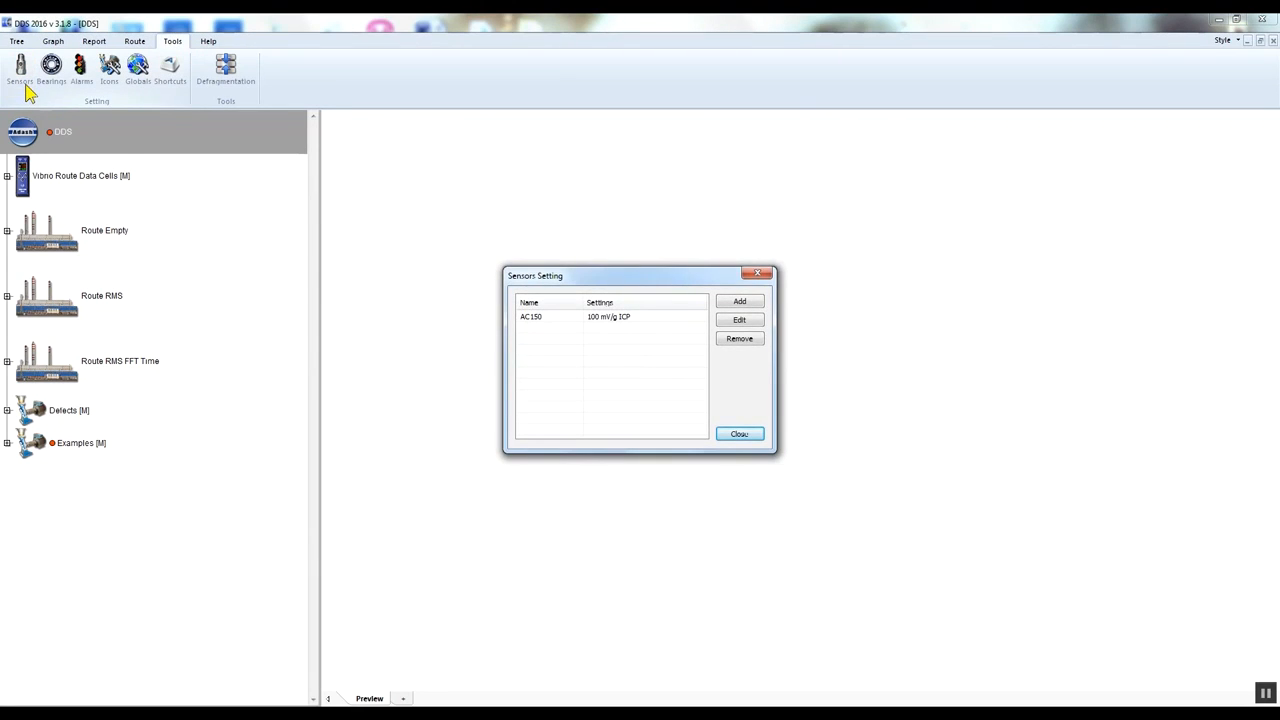
double_click(636, 318)
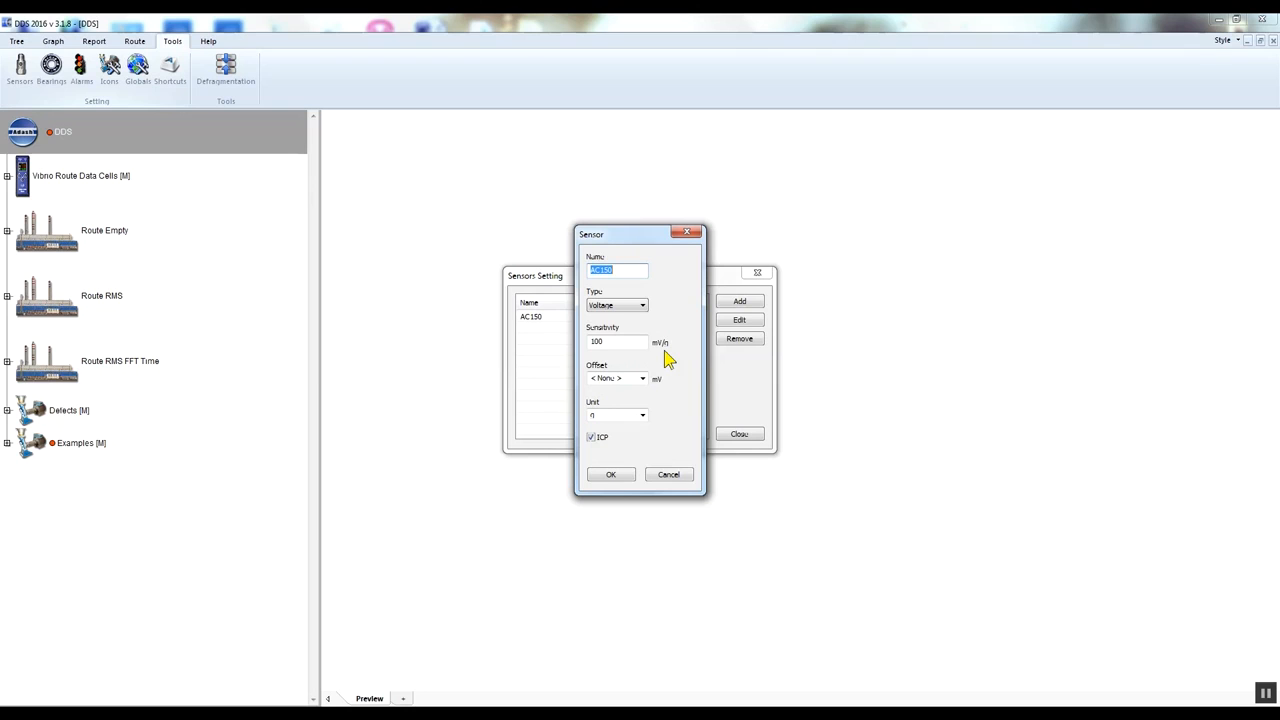
left_click(621, 476)
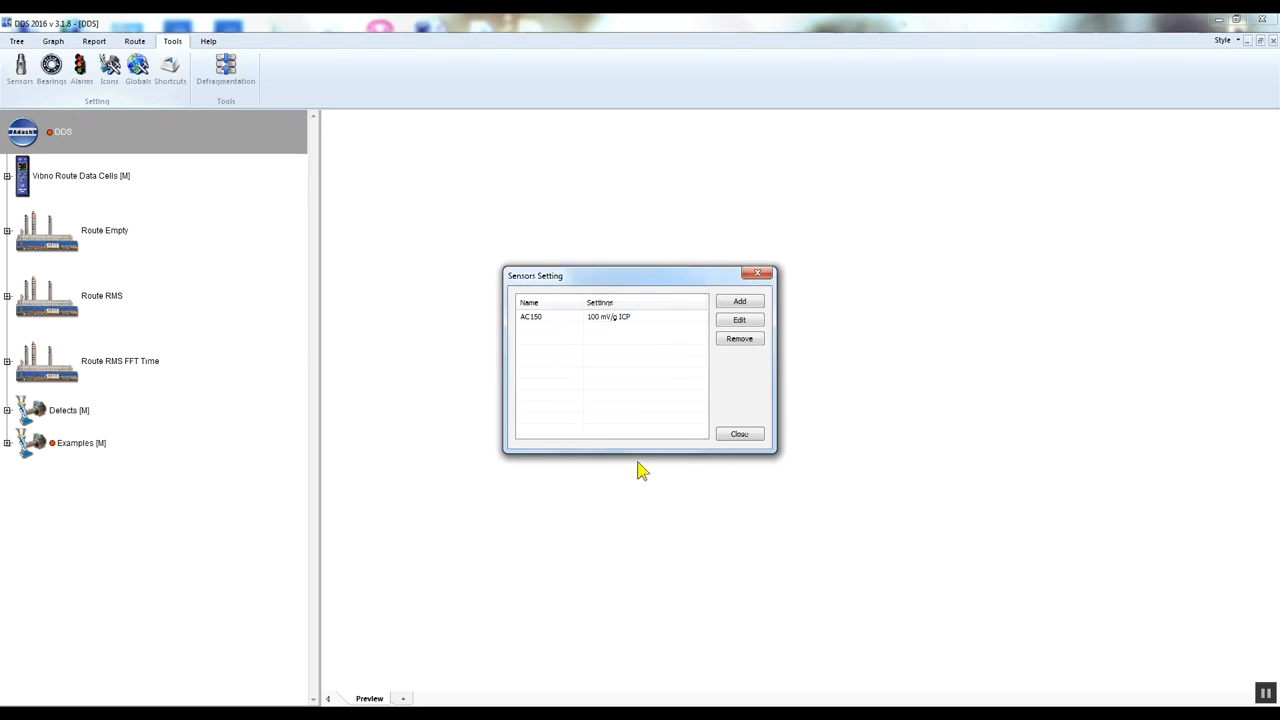
left_click(723, 434)
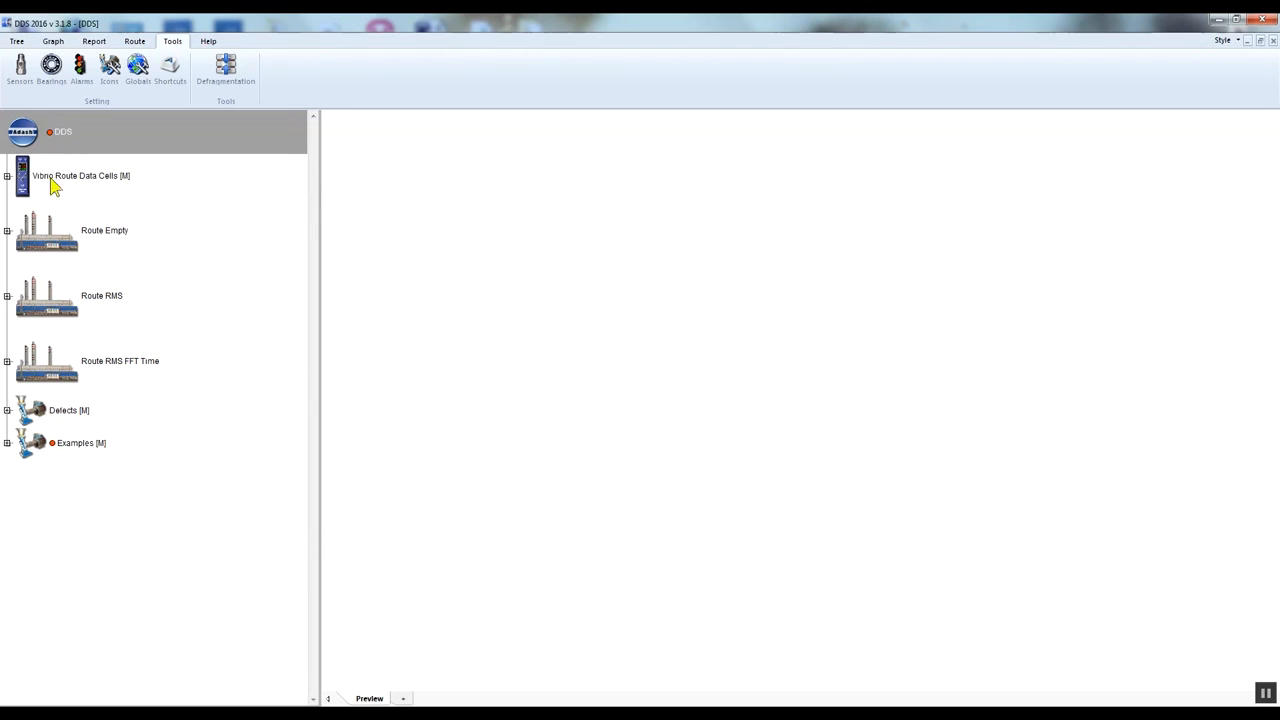
Expand Route RMS through Unit1 and Pump1 to show the data cells of measurement point L1
left_click(55, 229)
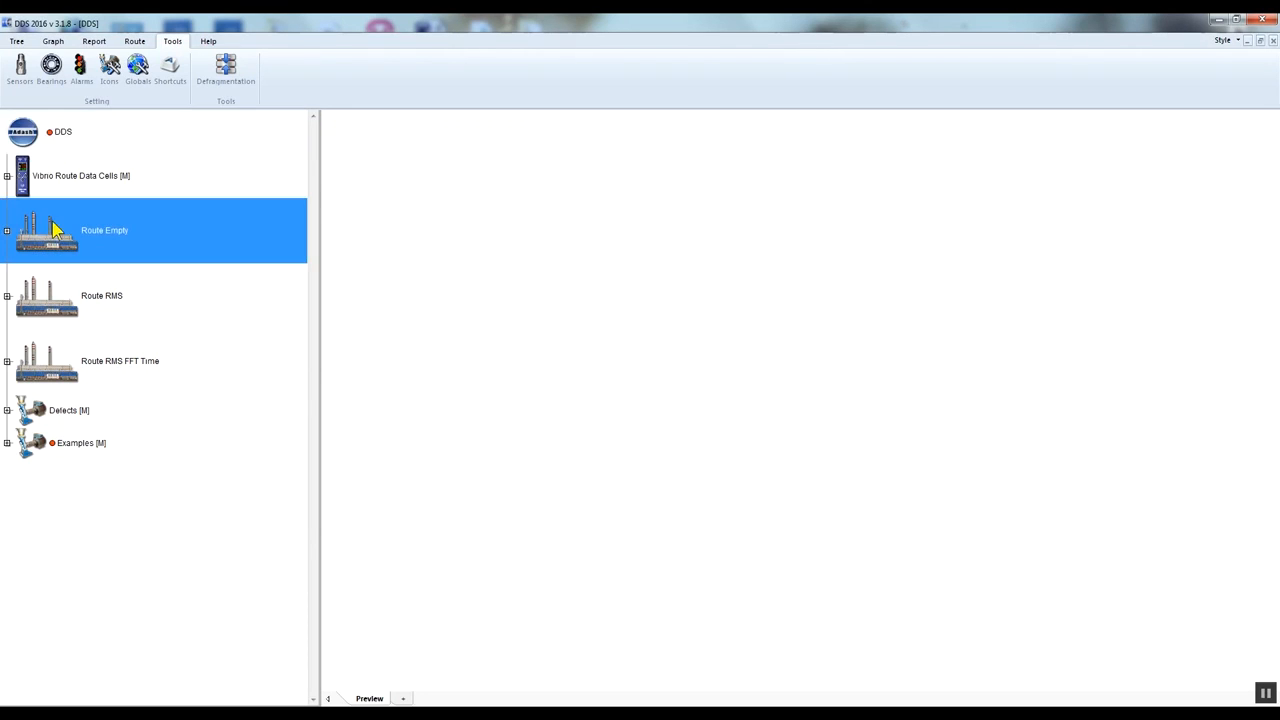
left_click(56, 308)
left_click(7, 297)
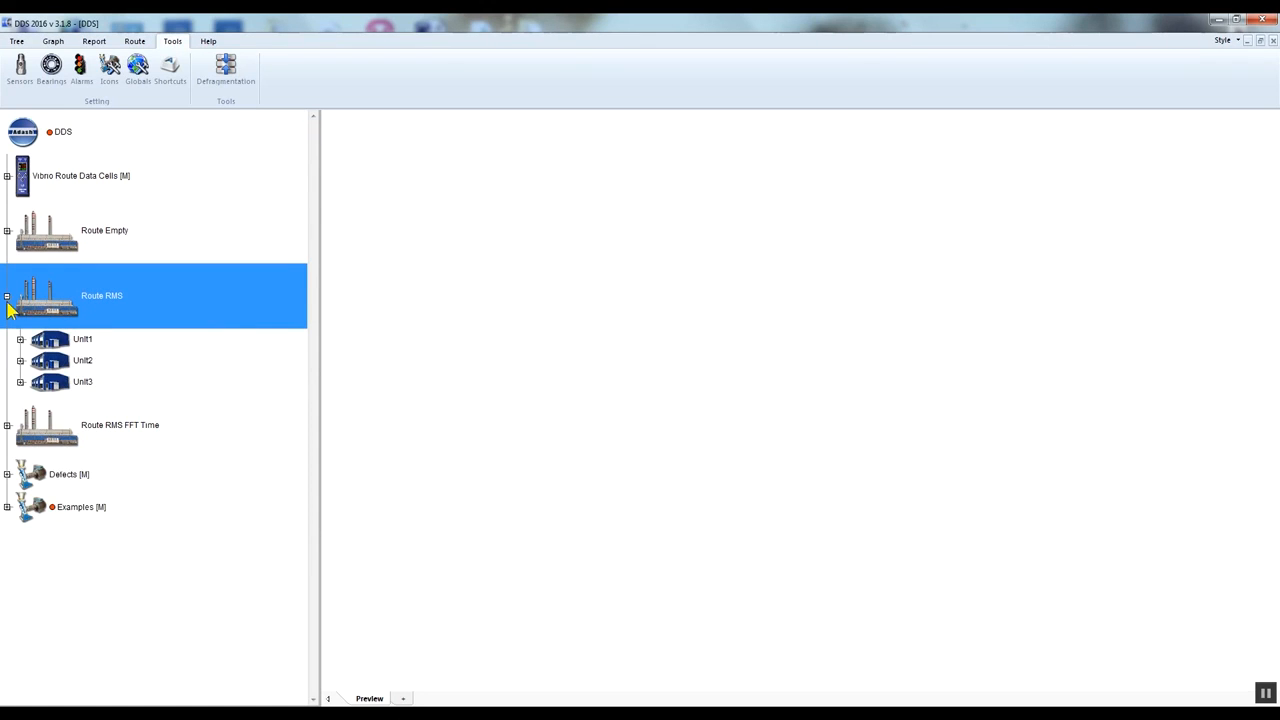
left_click(20, 339)
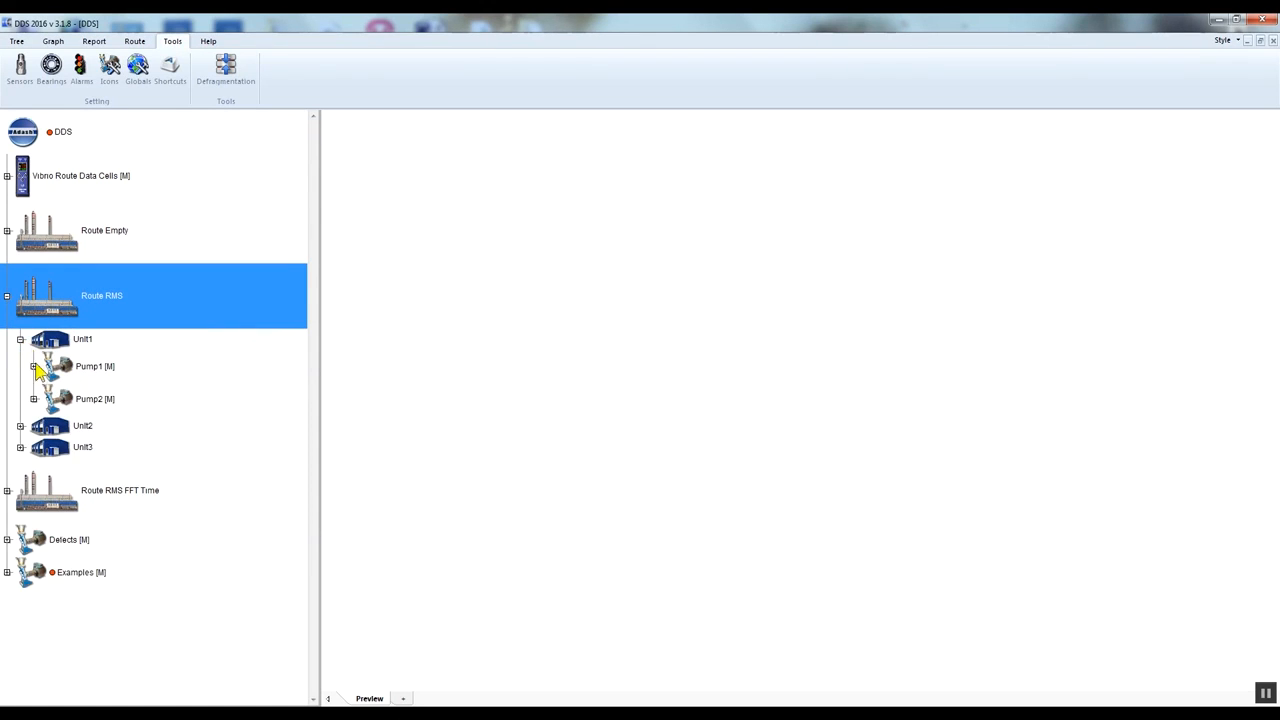
left_click(33, 366)
left_click(47, 394)
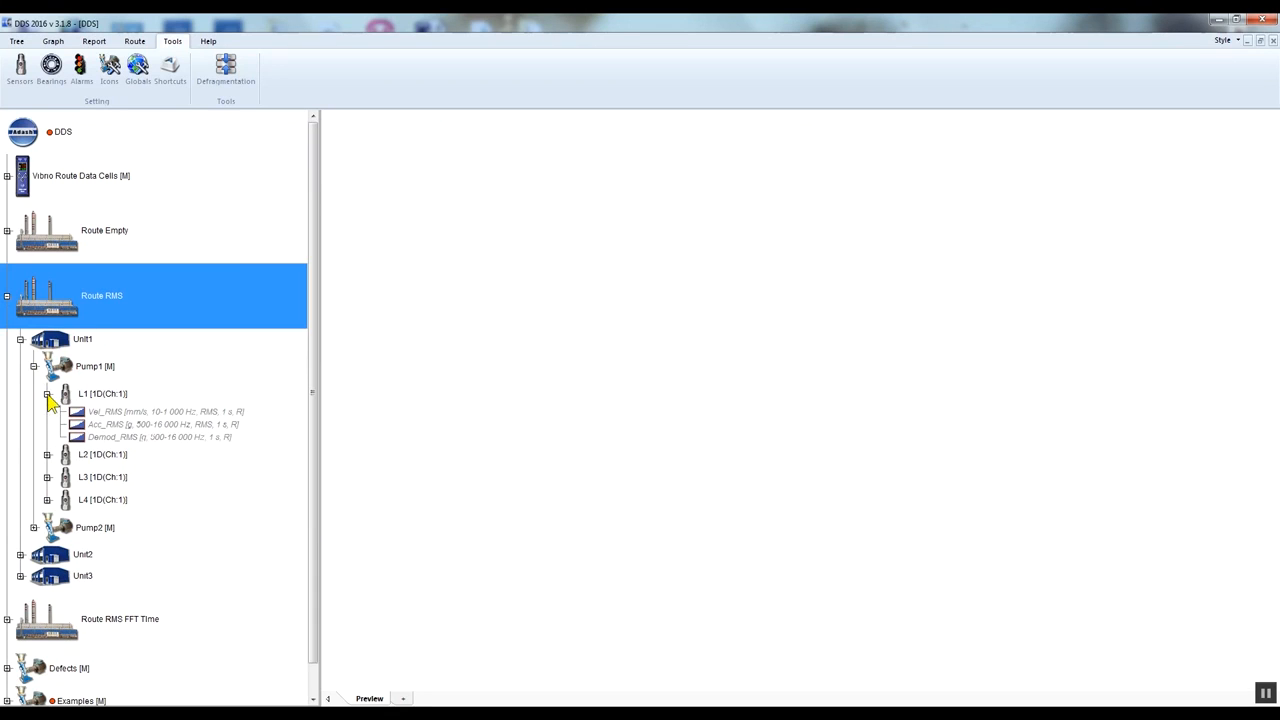
Preview Pump1's point L1 and select its Vel_RMS, Acc_RMS and Demod_RMS data cells together
left_click(136, 398)
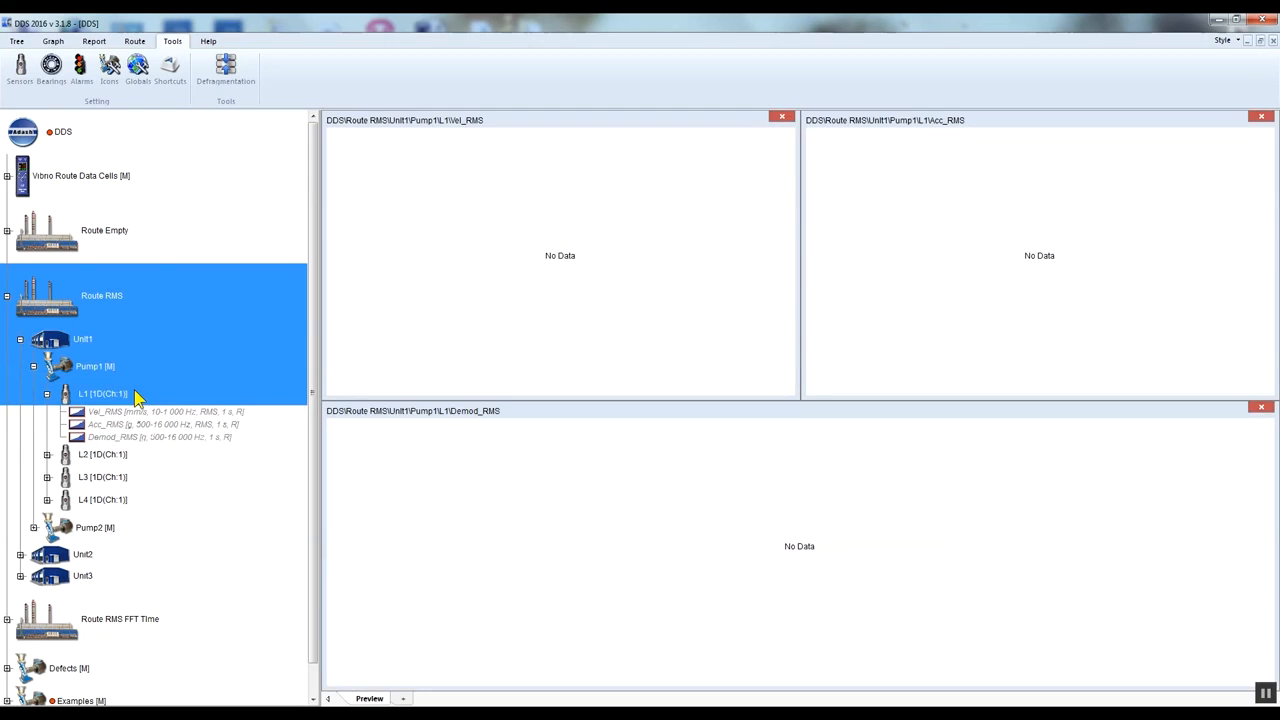
left_click(188, 414)
left_click(193, 440, "shift")
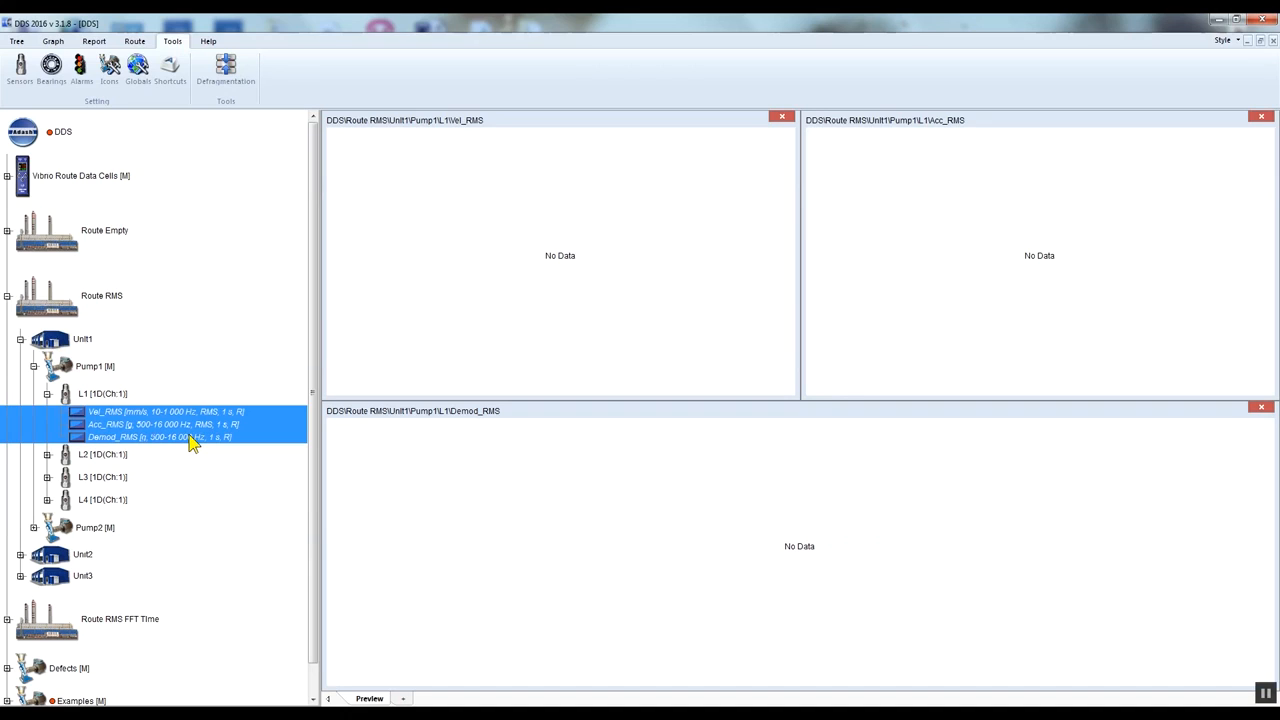
Examine the route hierarchy level by level: Route RMS, Pump1, point L1, and its Vel_RMS and Acc_RMS data cells
left_click(92, 315)
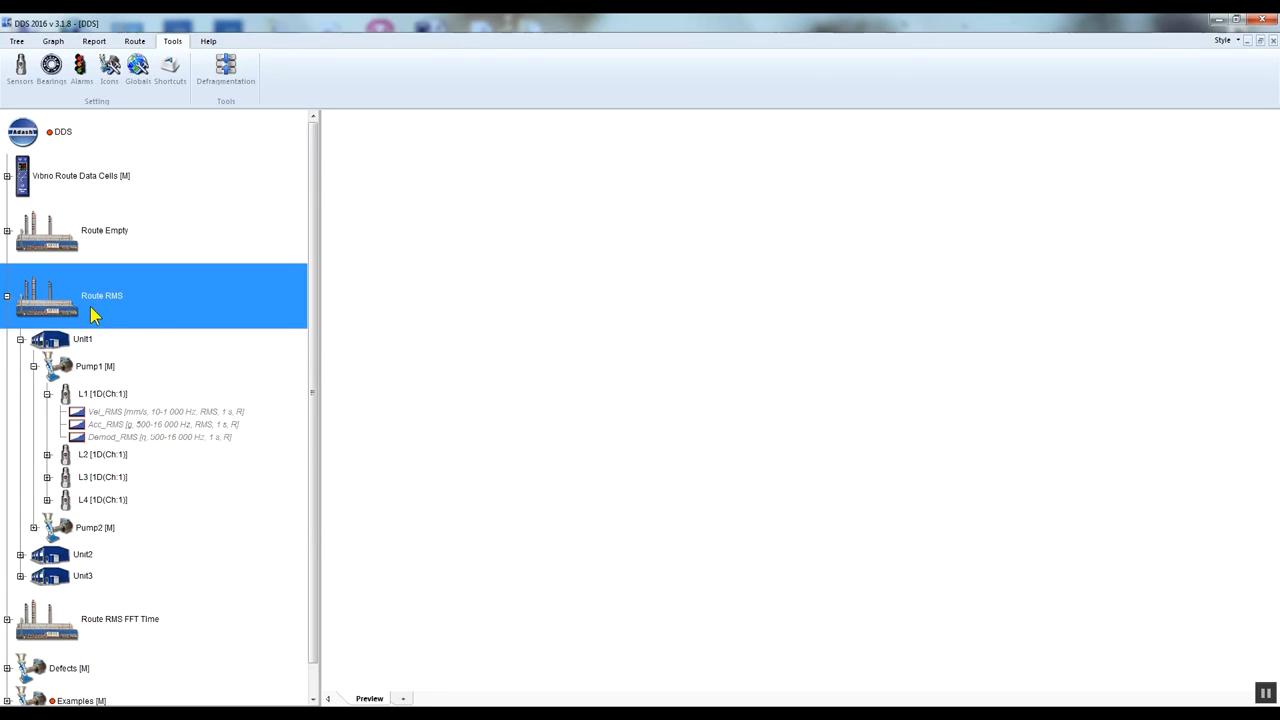
left_click(113, 370)
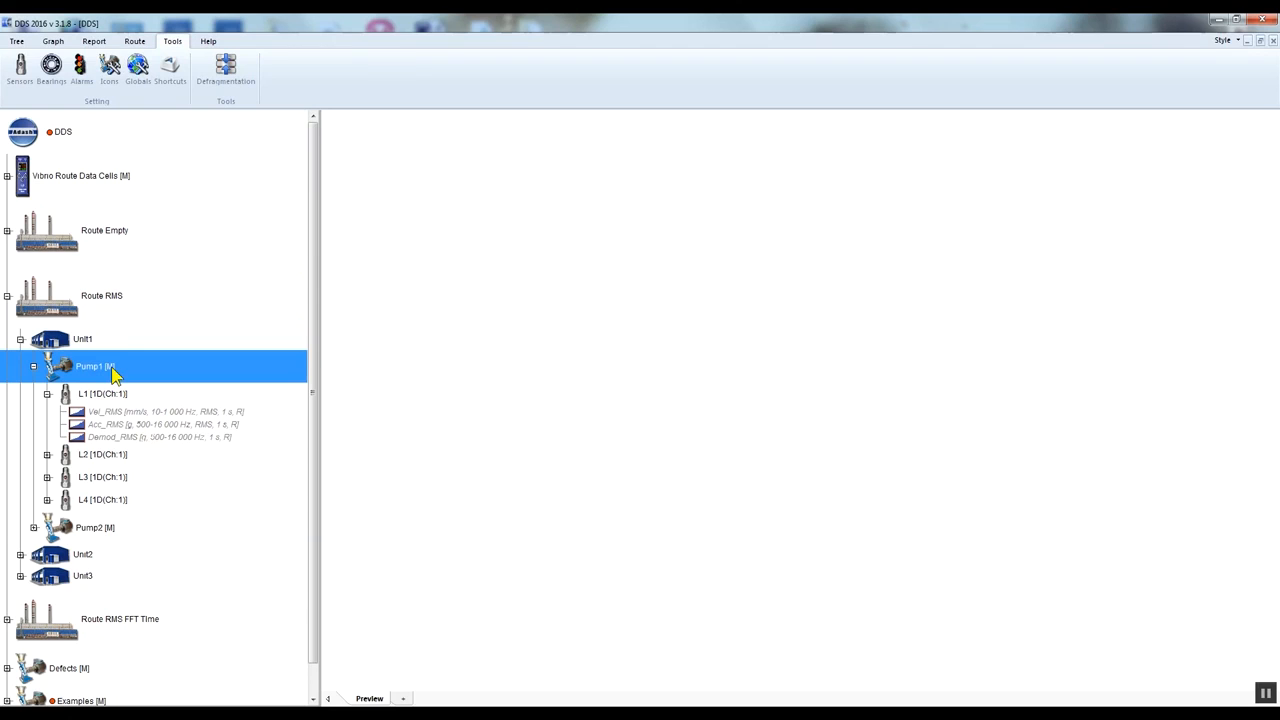
left_click(114, 396)
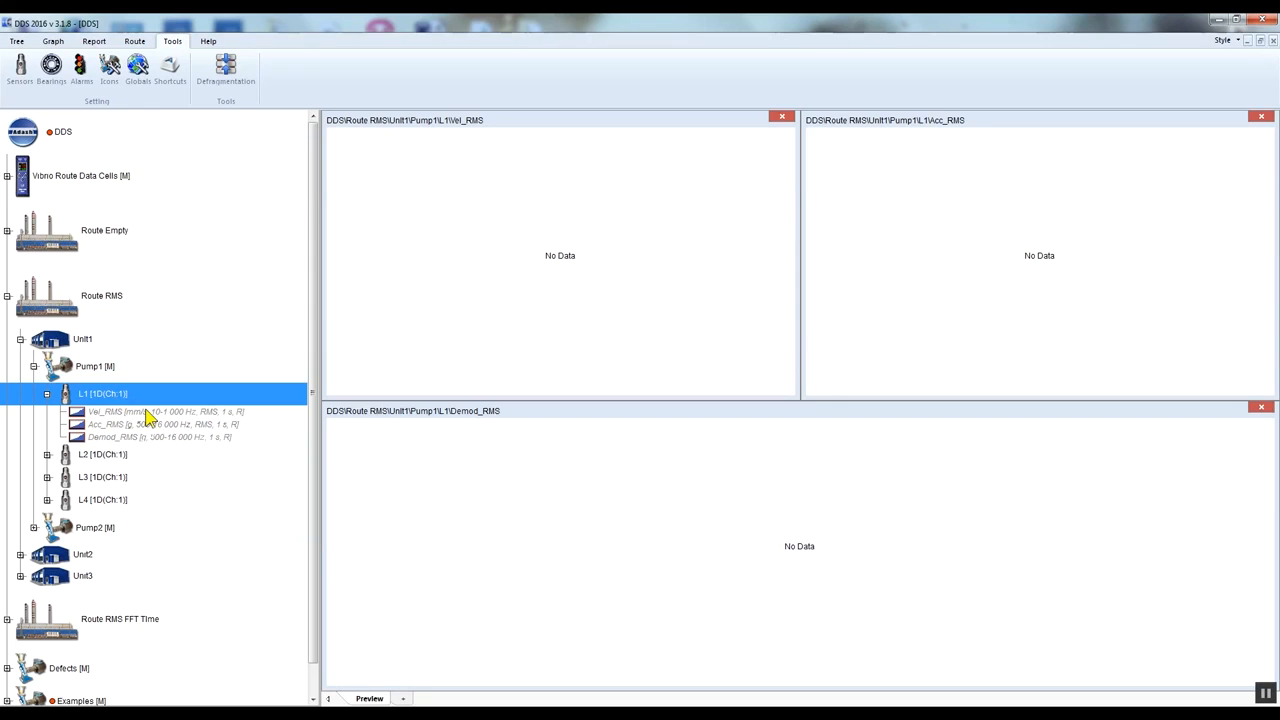
left_click(147, 415)
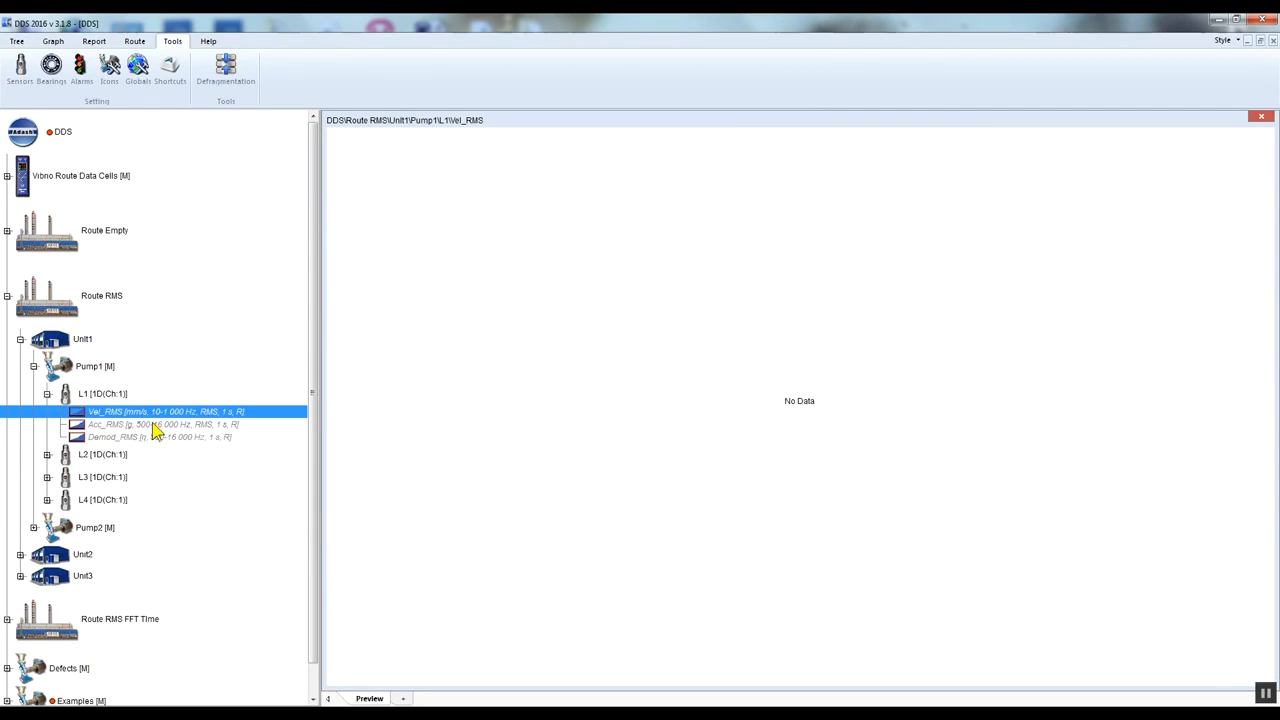
left_click(155, 429)
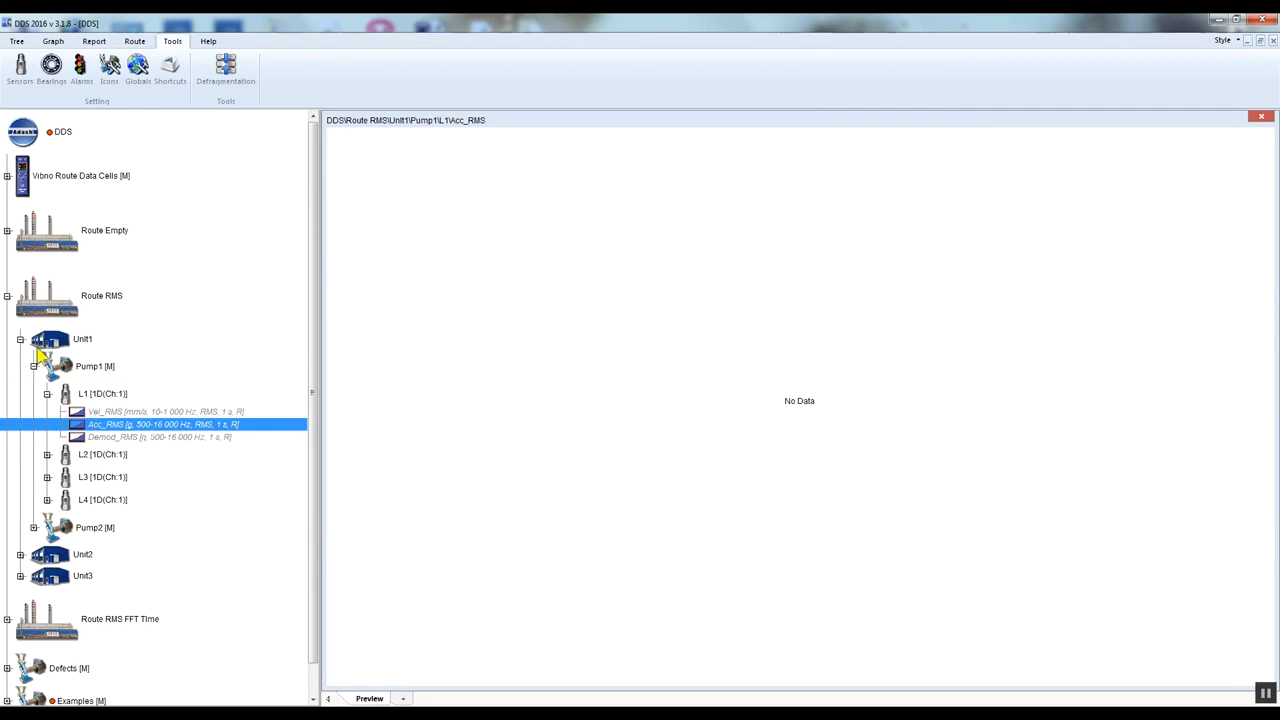
Collapse Route RMS and view the amplitude trend and waterfall graphs of the Spectrum point under Examples
left_click(7, 296)
left_click(7, 443)
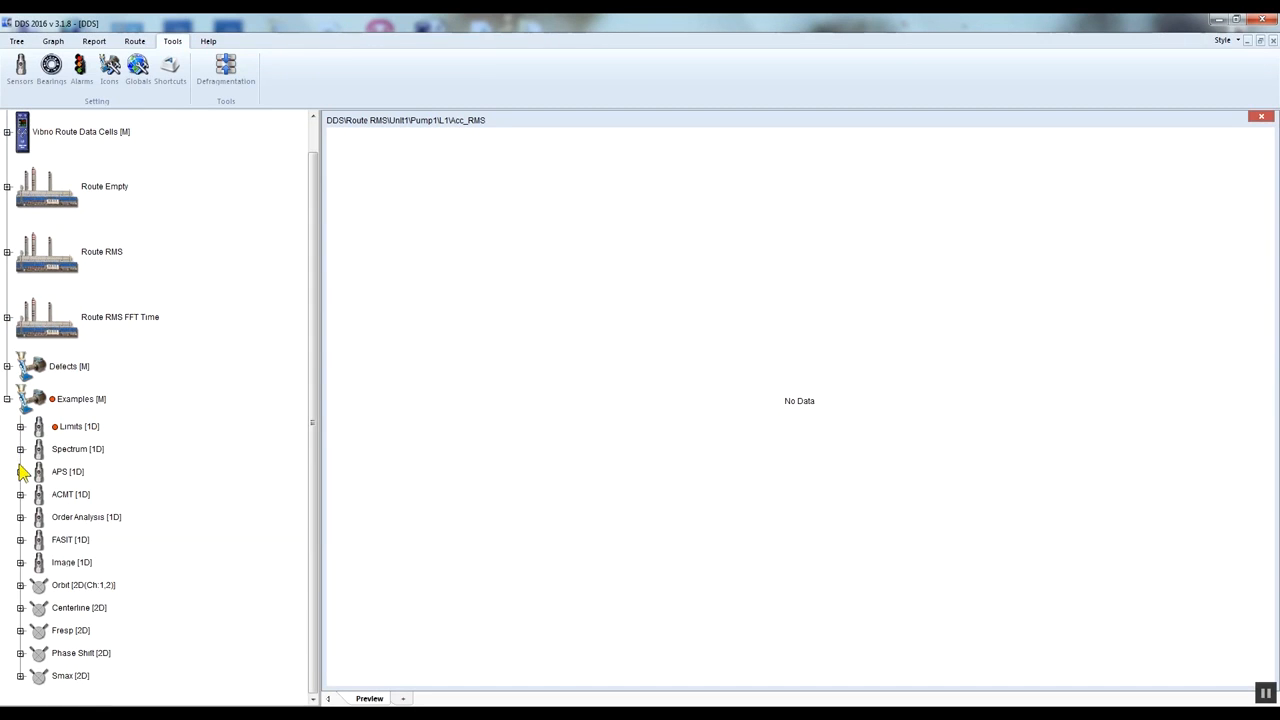
left_click(22, 454)
left_click(20, 451)
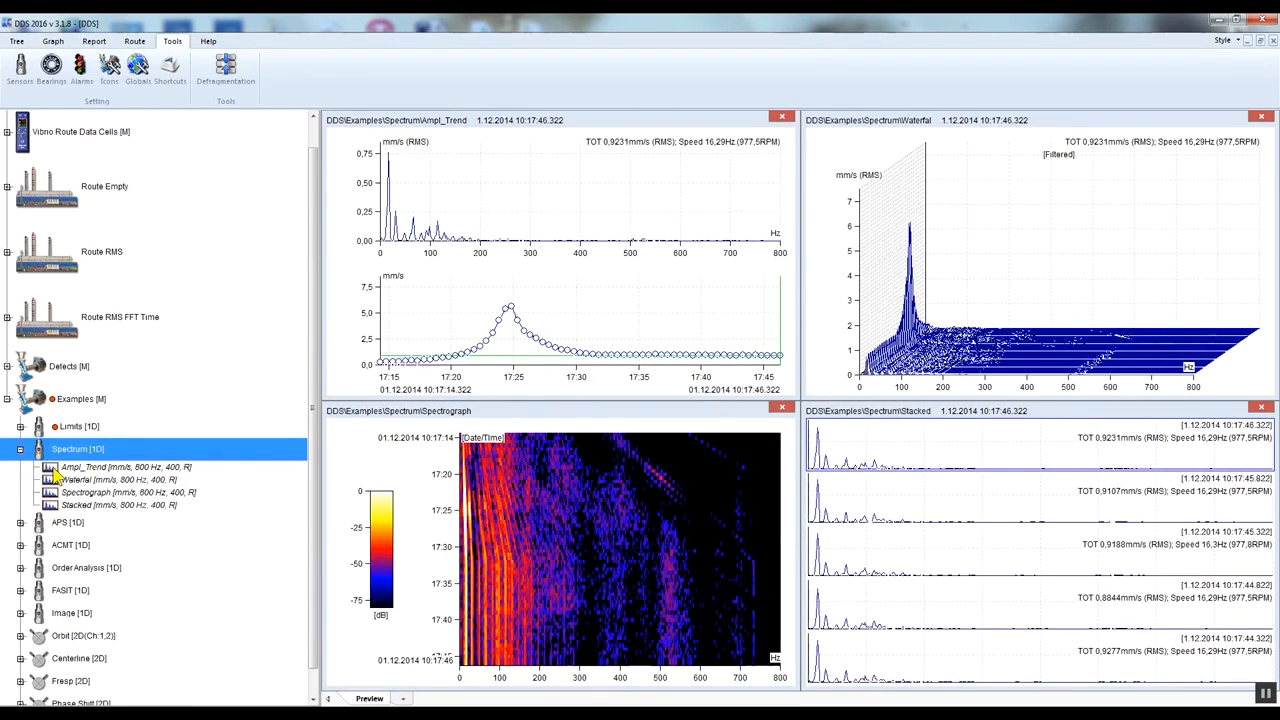
left_click(72, 468)
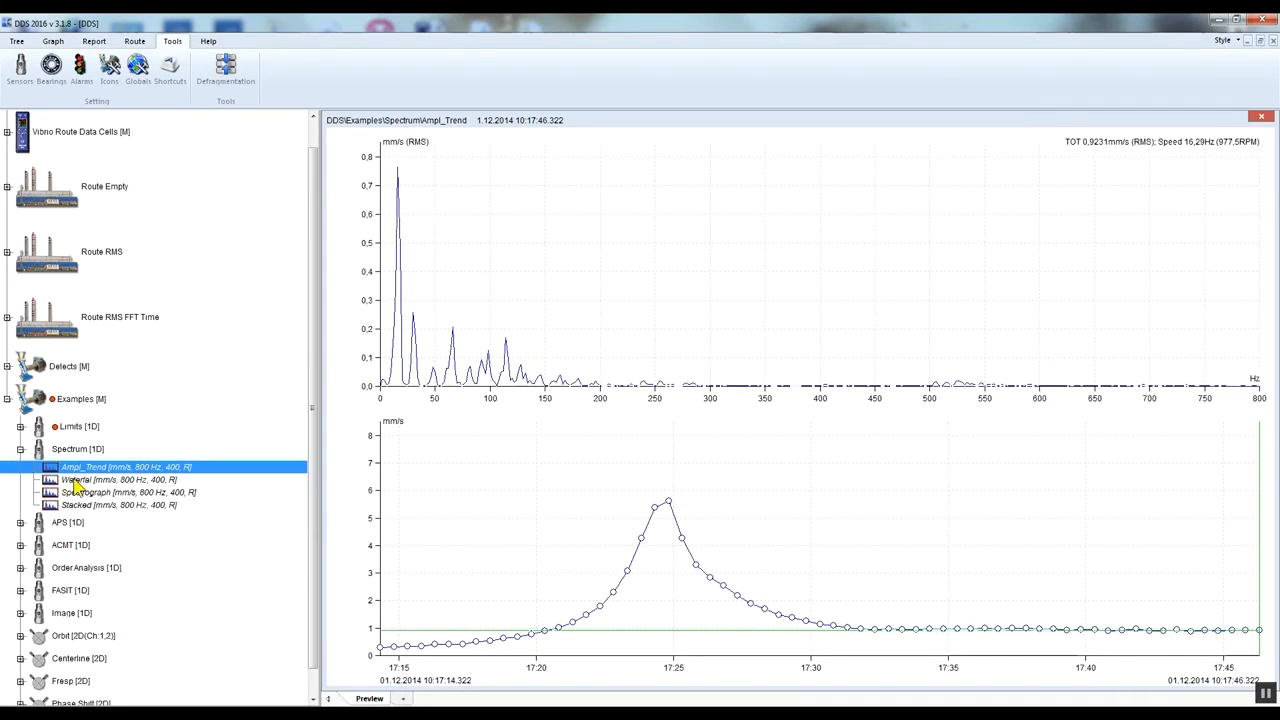
left_click(77, 481)
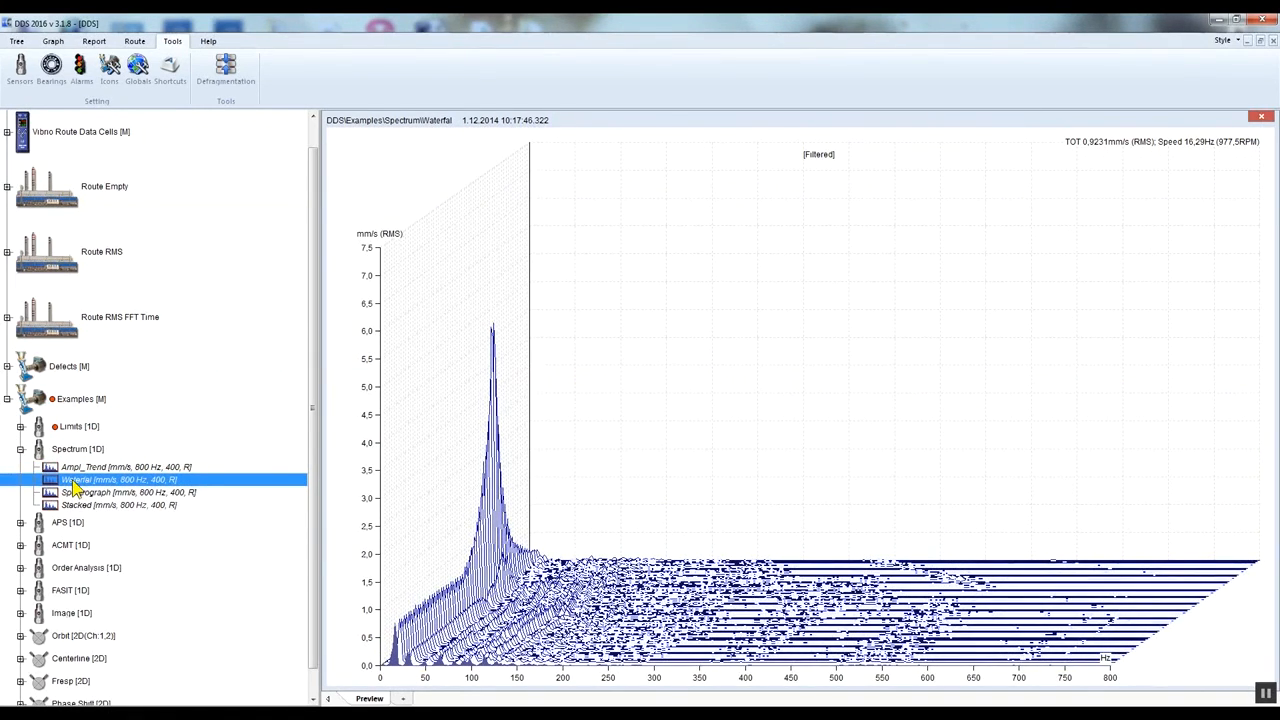
Collapse Examples and expand Route RMS through Unit1 and Pump1 down to the data cells of point L1
left_click(7, 399)
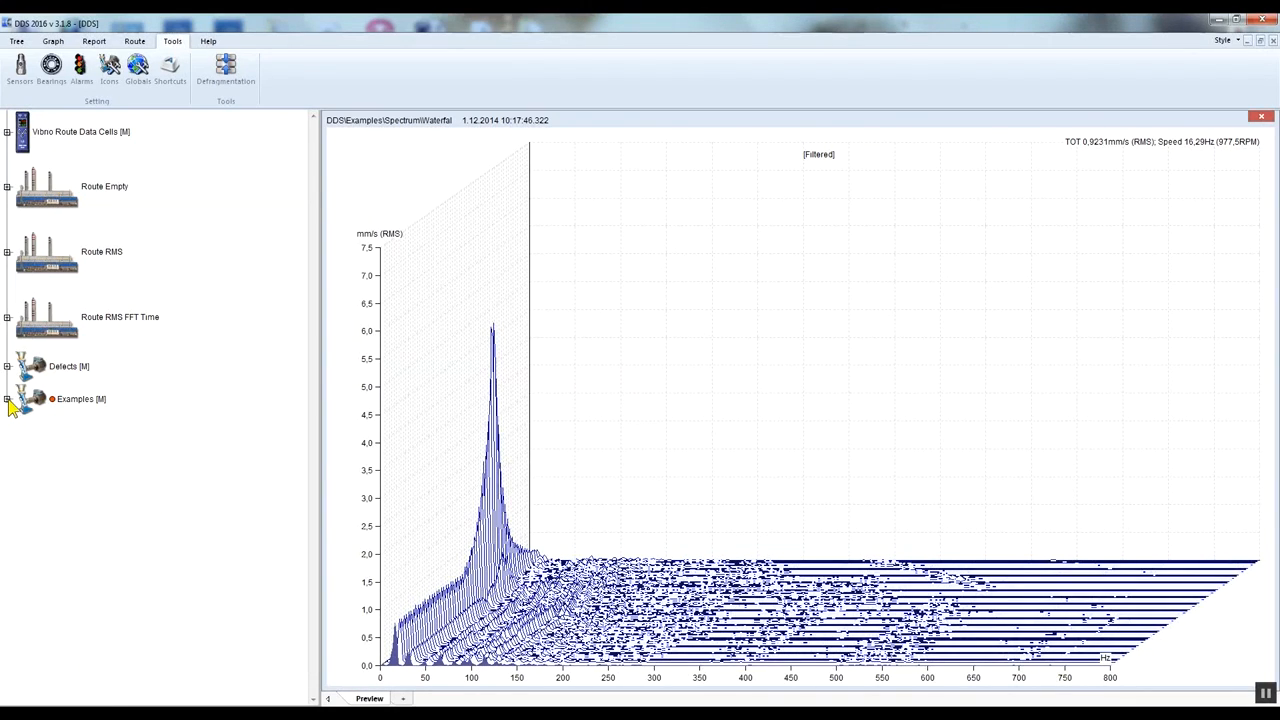
scroll(17, 403, "up", 1)
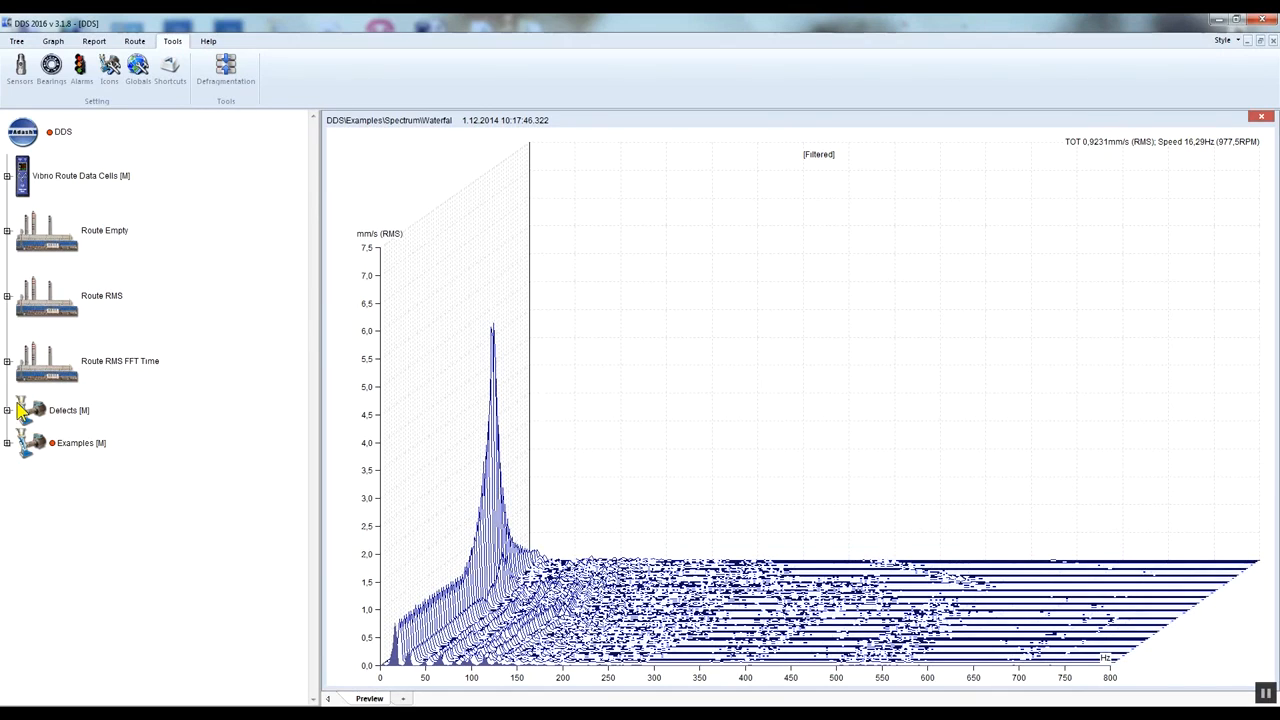
left_click(7, 296)
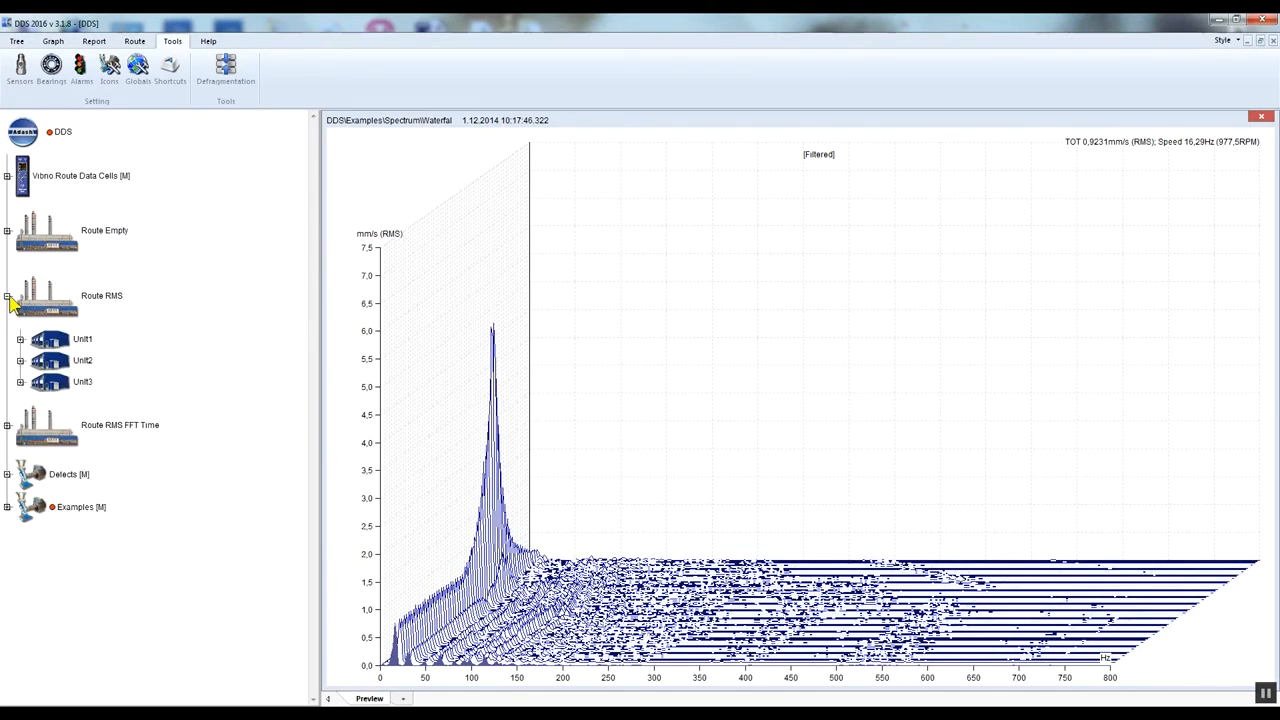
left_click(20, 340)
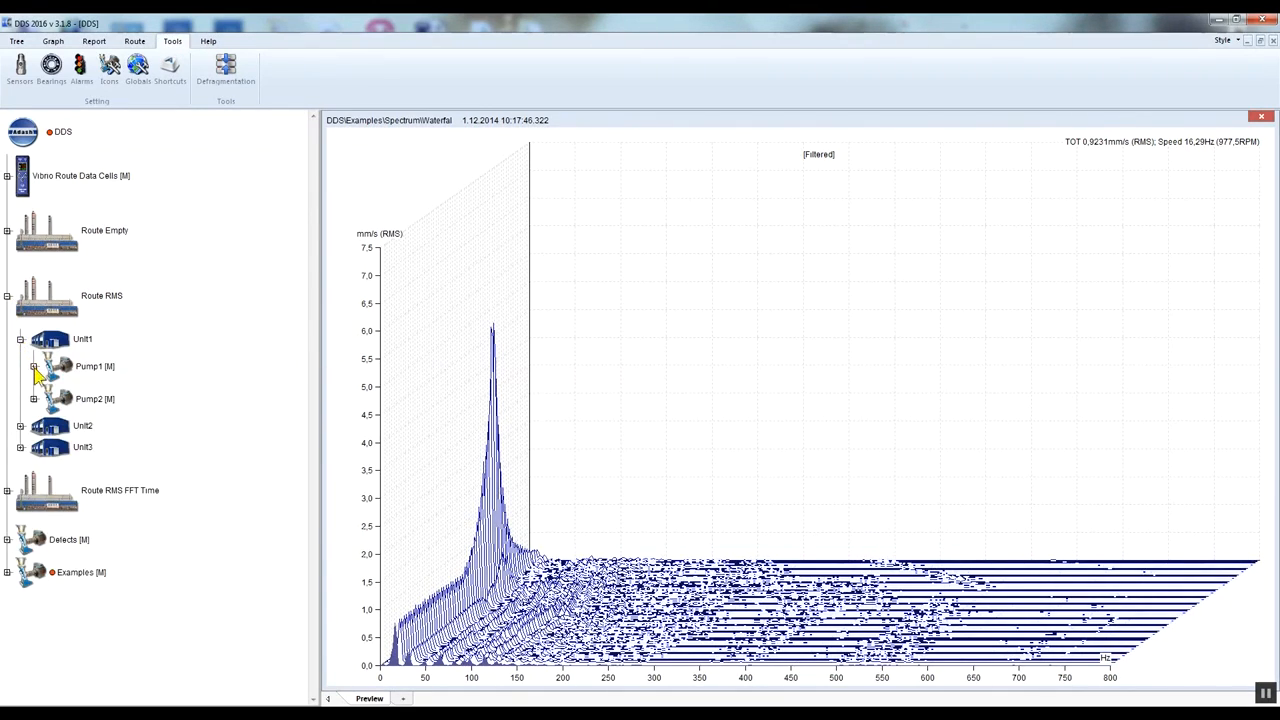
left_click(33, 366)
left_click(47, 394)
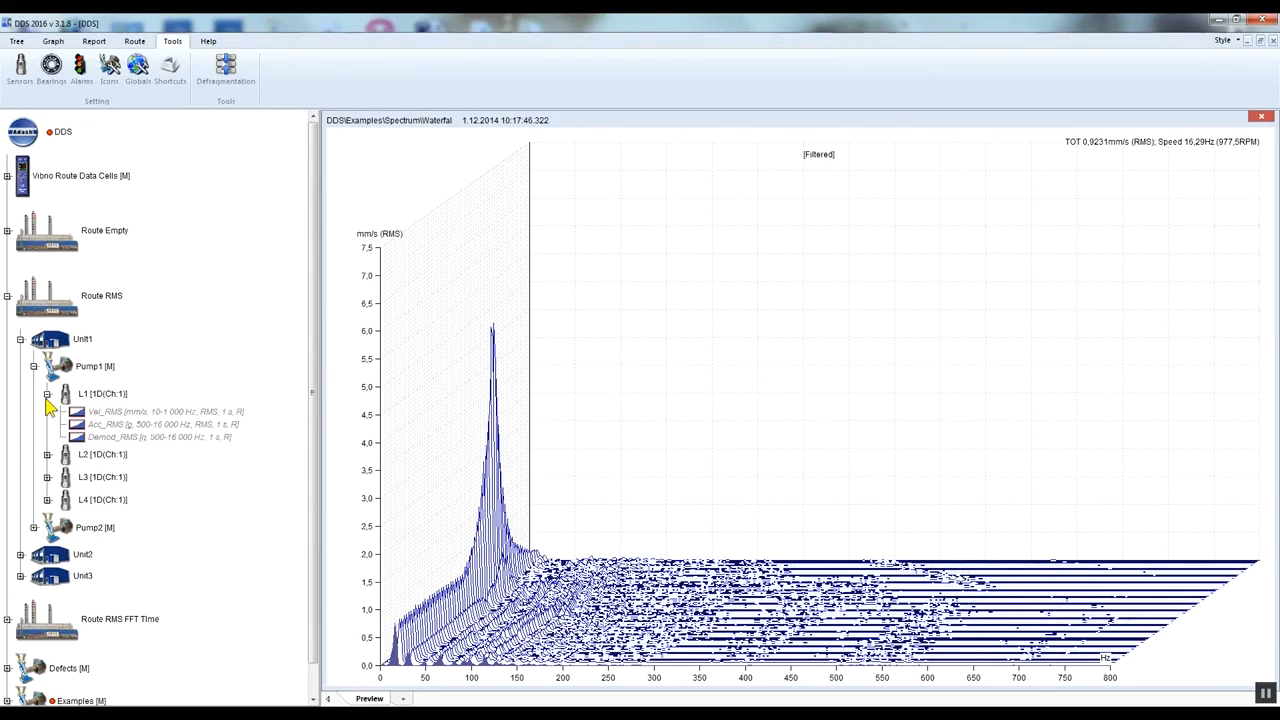
Collapse Route RMS and delete all tree items from Route Empty through Examples, keeping only Vibrio Route Data Cells
left_click(7, 296)
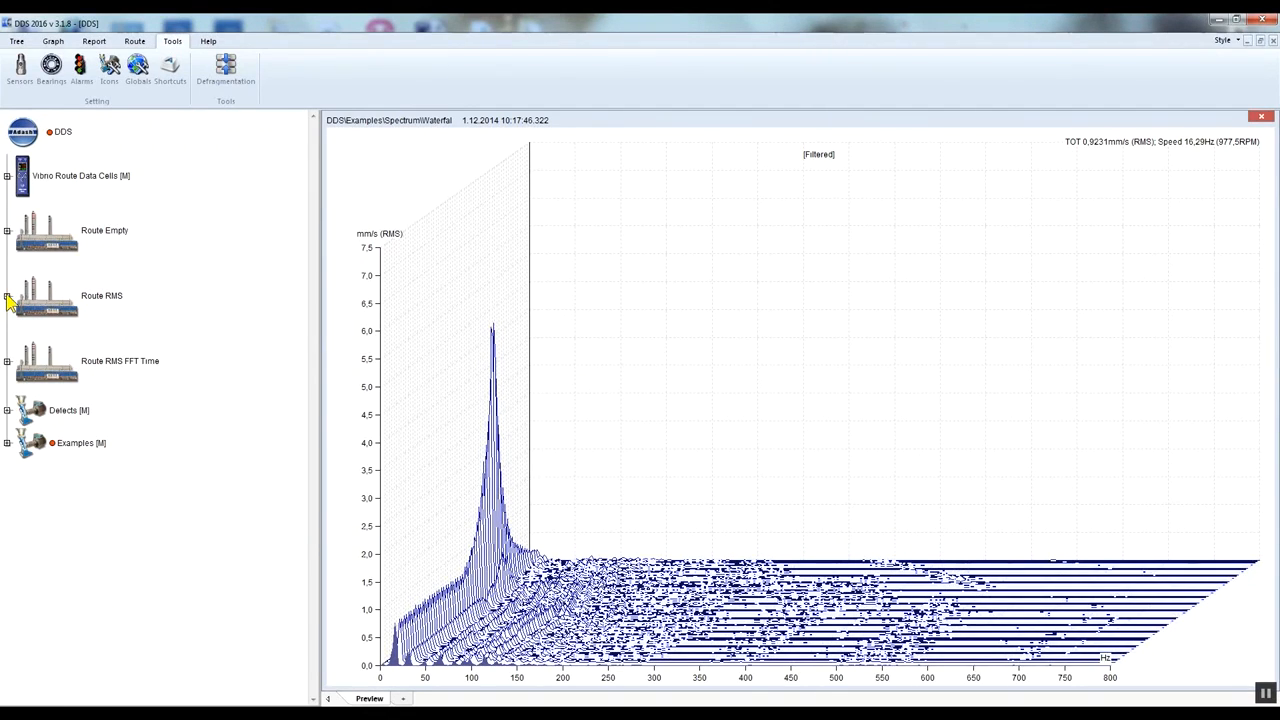
left_click(55, 253)
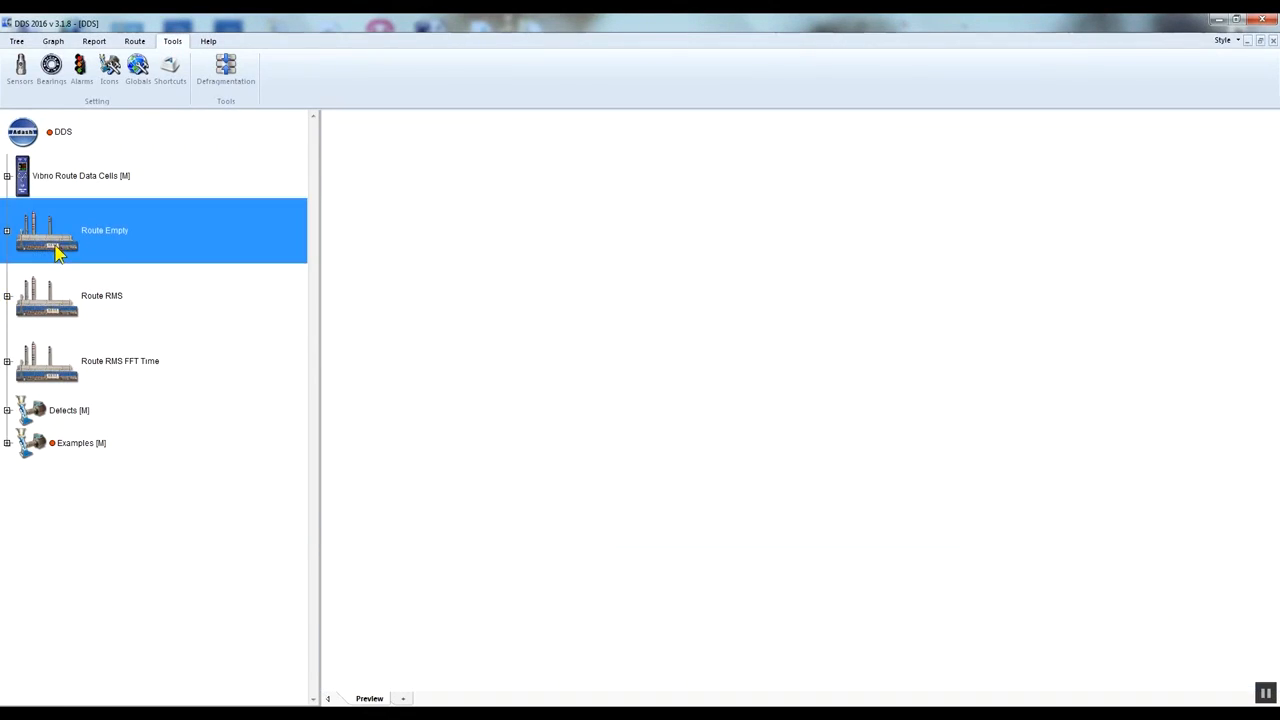
left_click(62, 446, "shift")
right_click(64, 447)
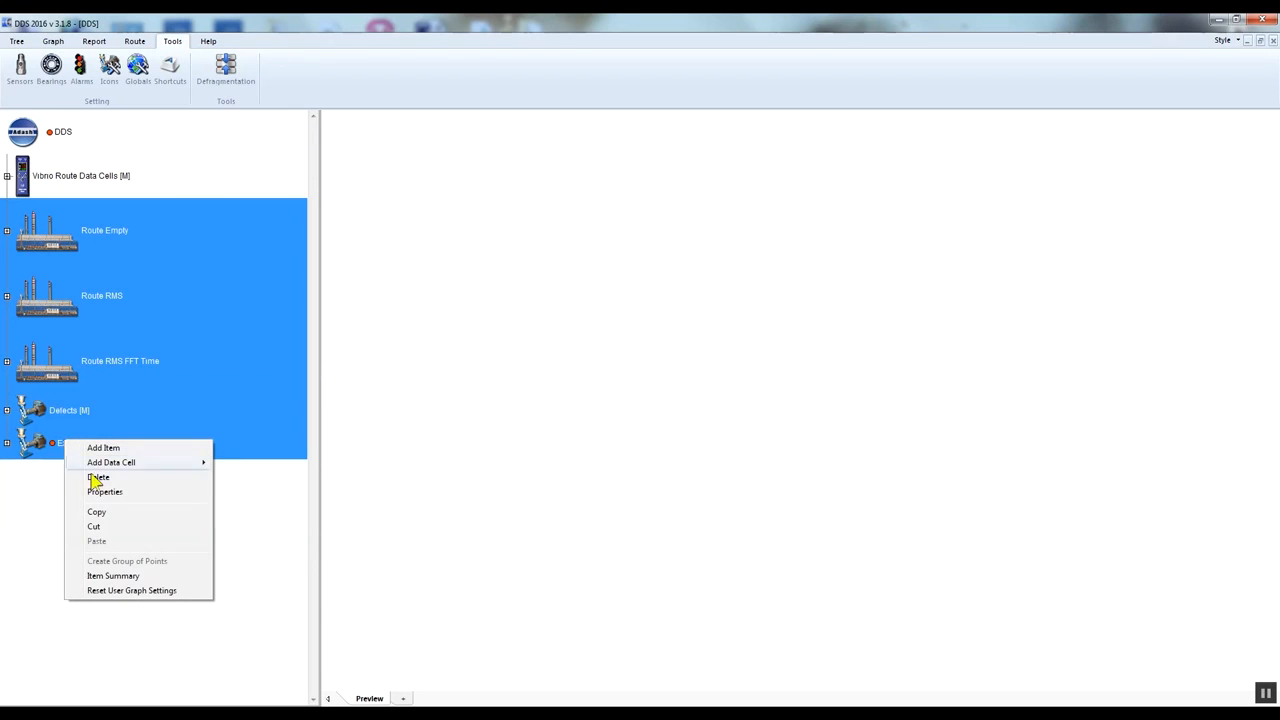
left_click(97, 478)
left_click(663, 414)
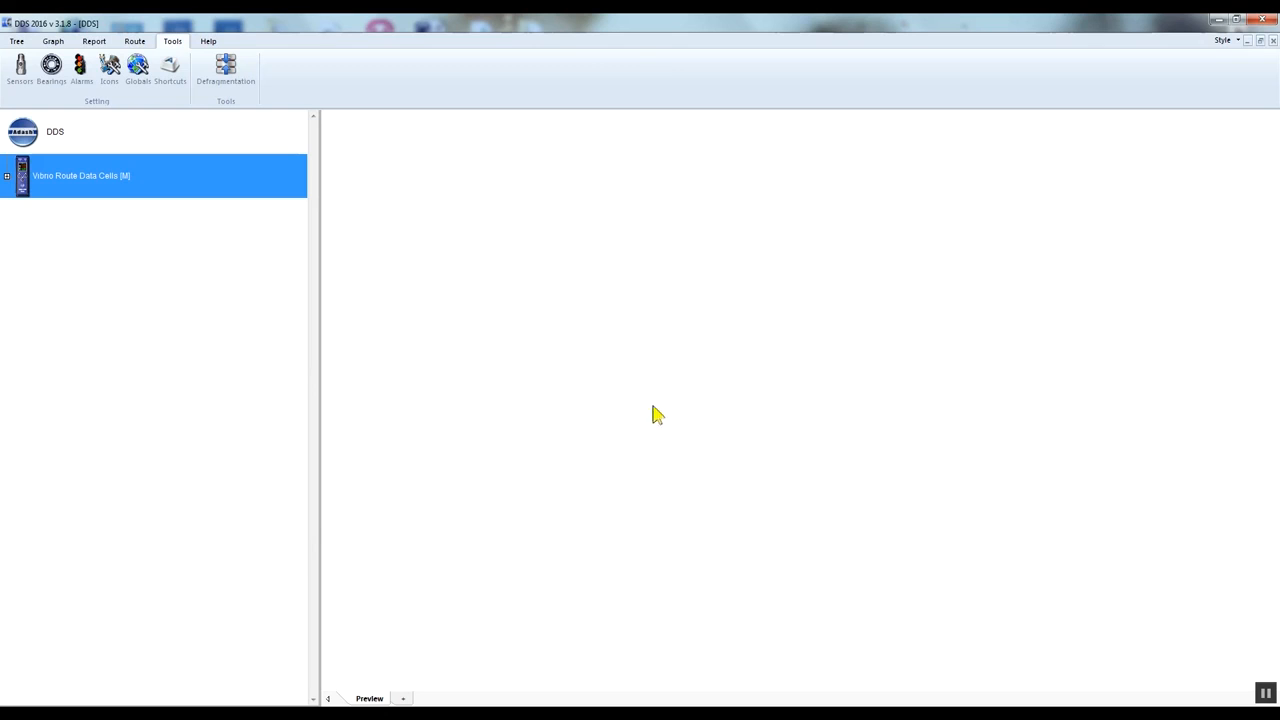
Rename the root item of the tree as "My company"
right_click(37, 143)
left_click(73, 189)
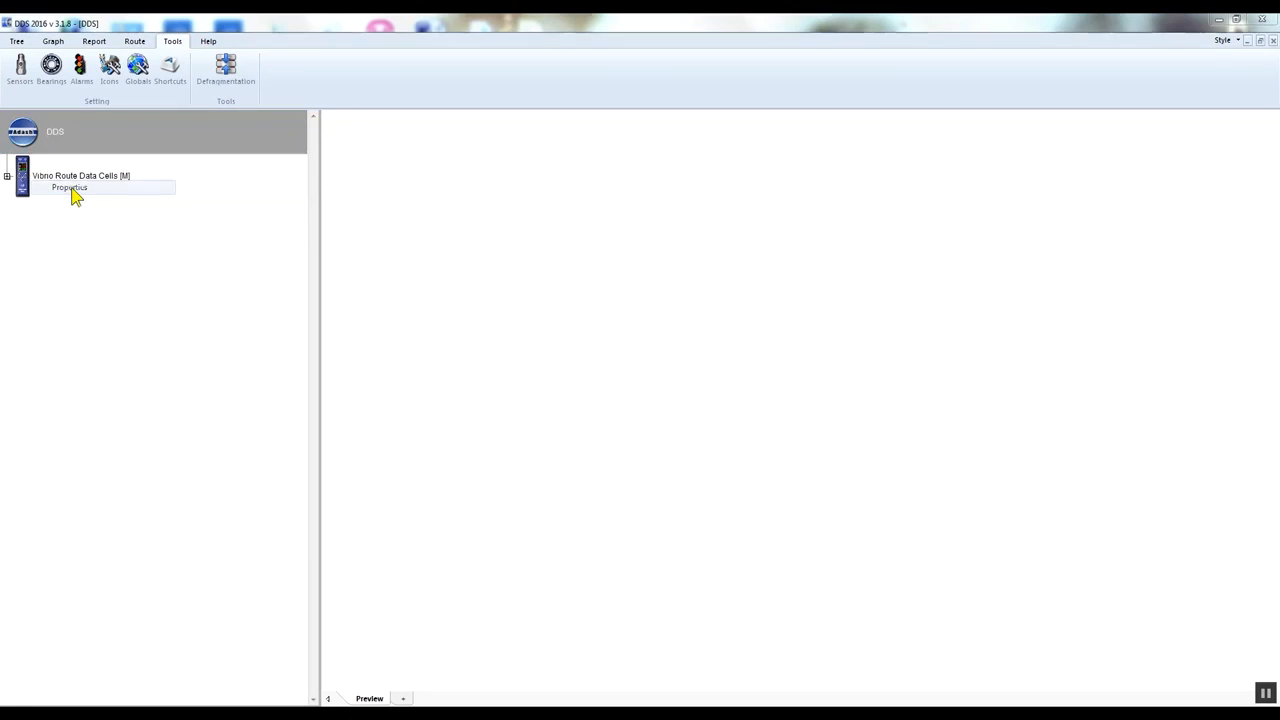
type("My dompany")
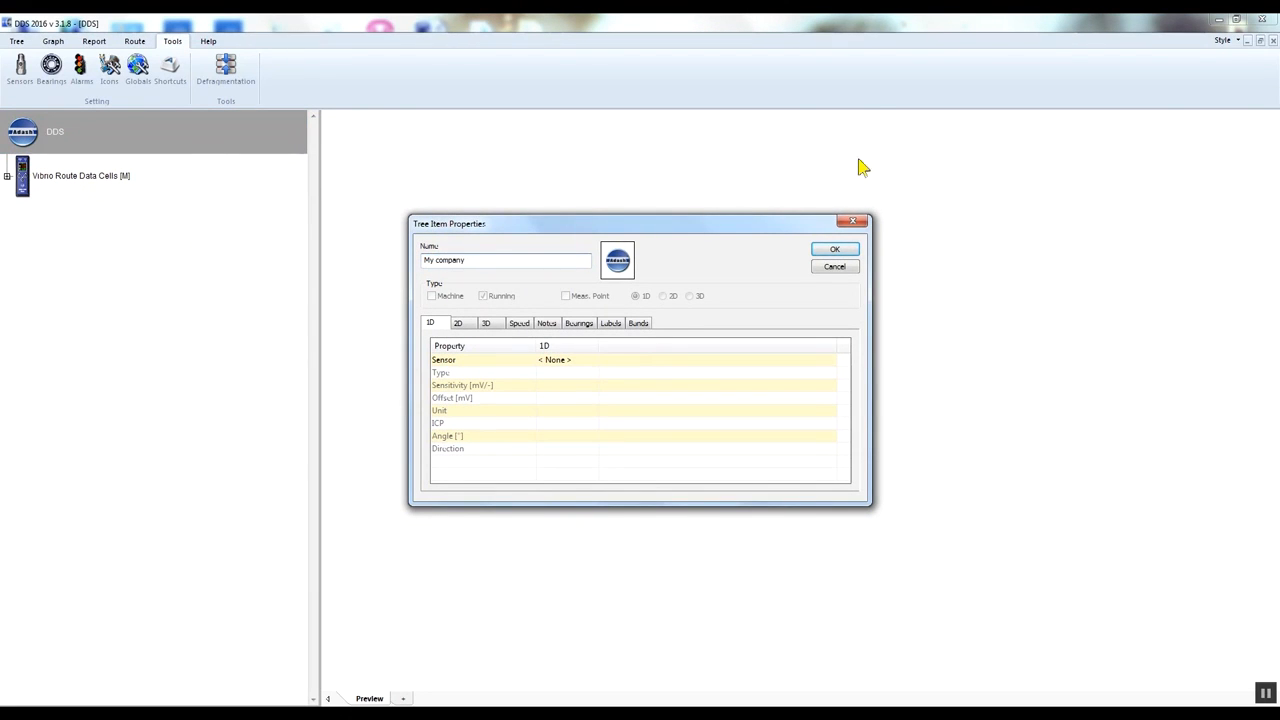
left_click(832, 251)
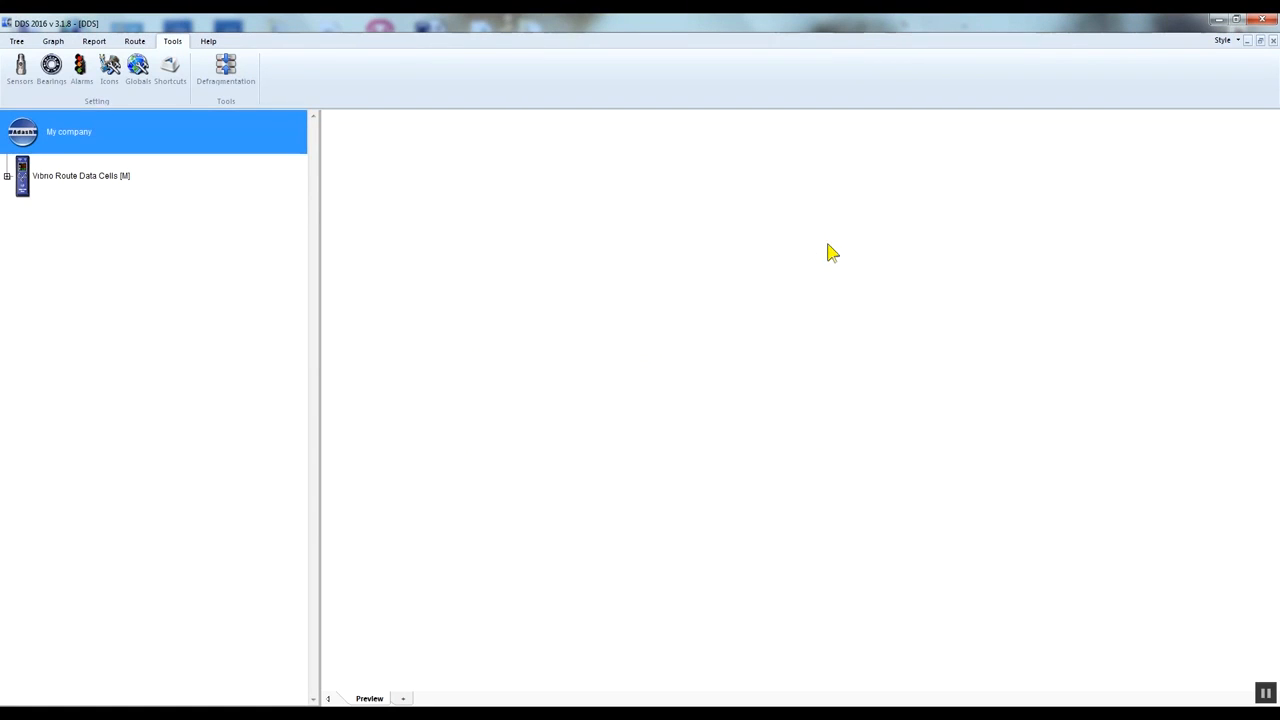
Start a new item under My company, name it "My factory" and give it a plant icon
left_click(16, 41)
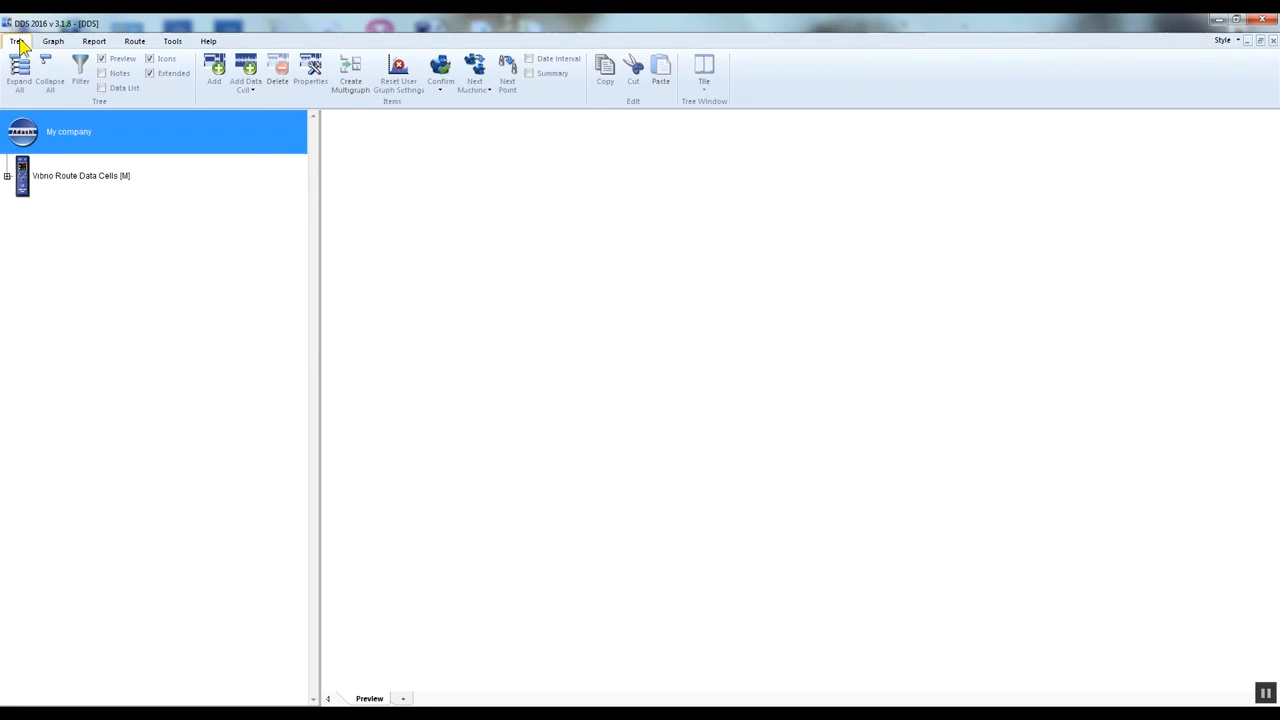
left_click(214, 78)
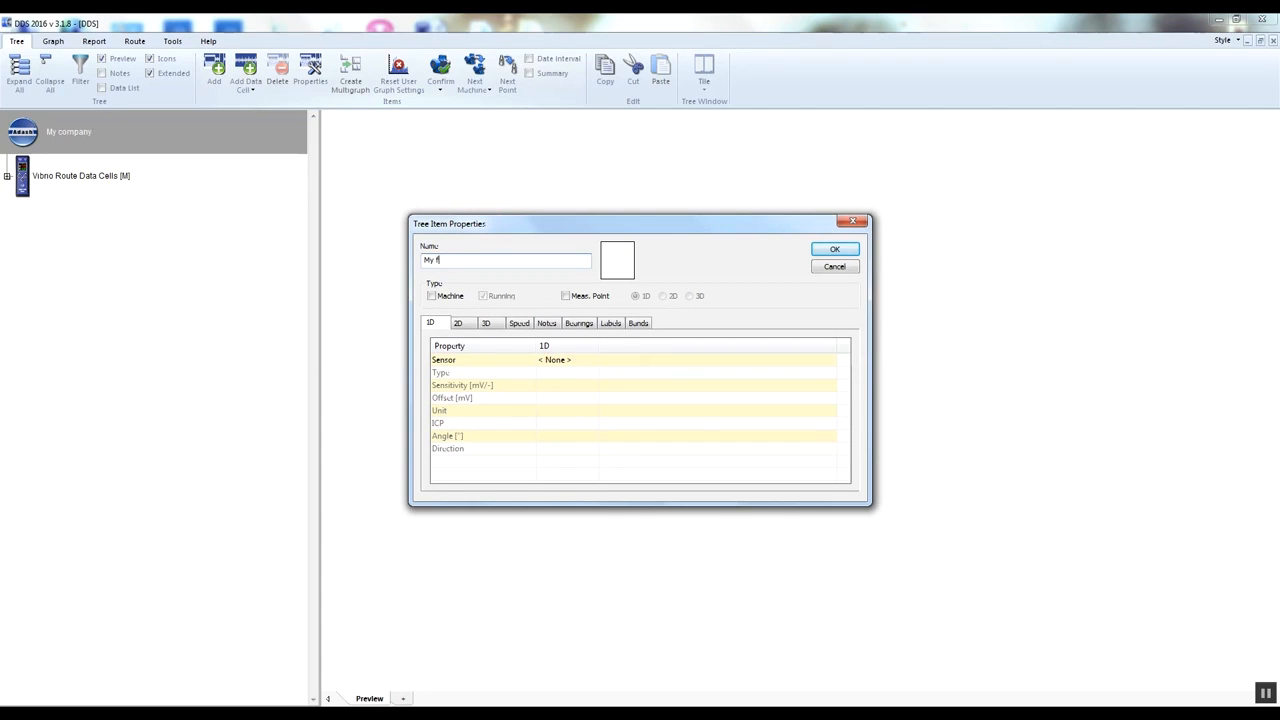
type("My factory")
left_click(616, 270)
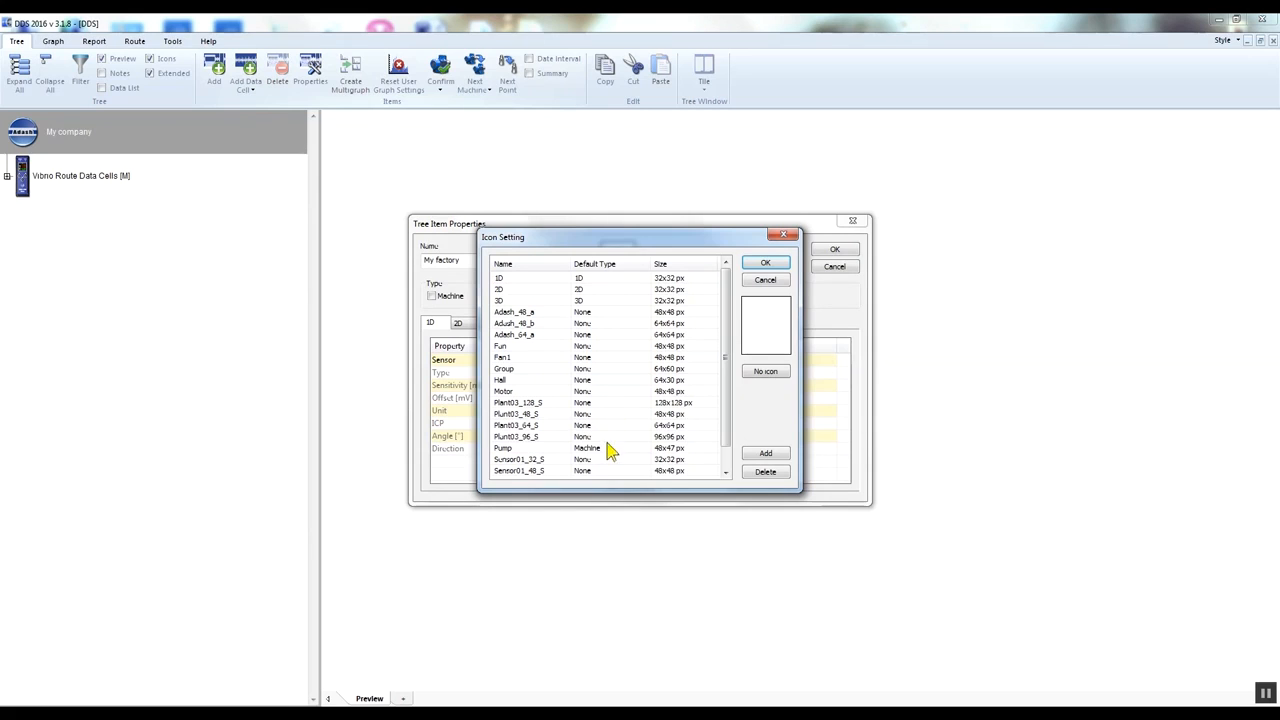
left_click(608, 446)
left_click(767, 264)
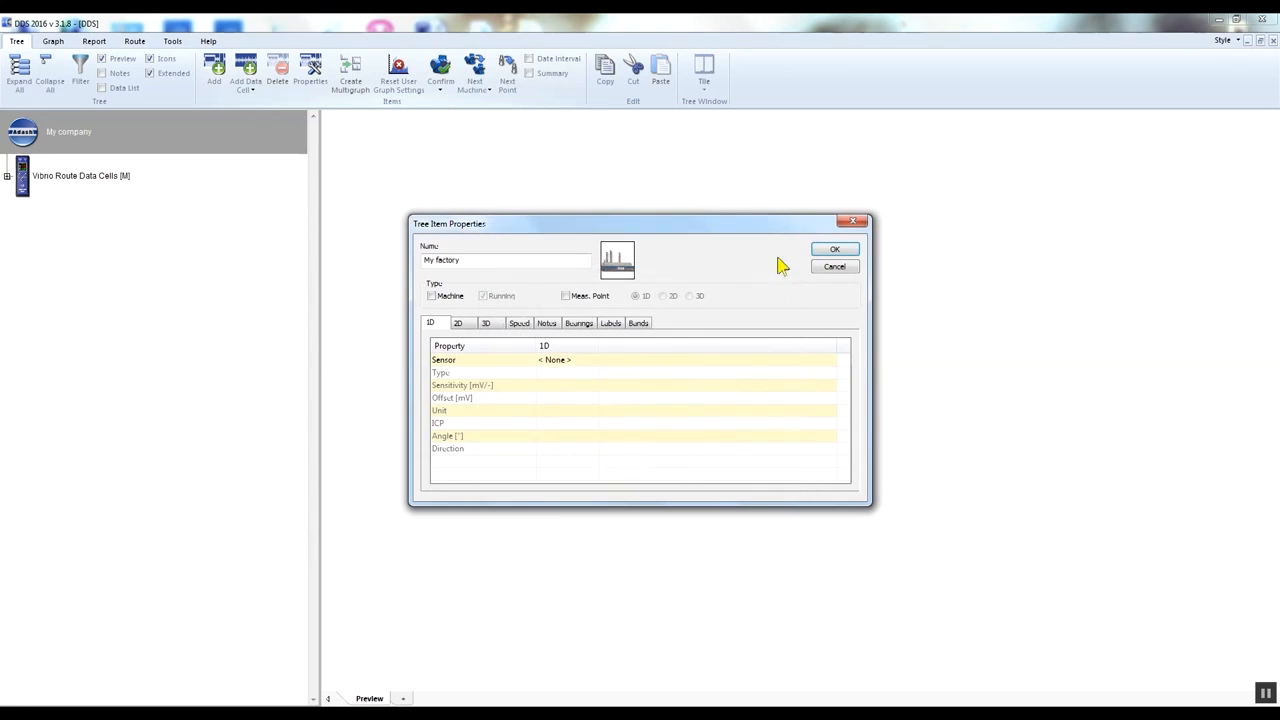
Assign the AC150 sensor to My factory in its 1D properties and finish creating the item
left_click(558, 361)
left_click(565, 362)
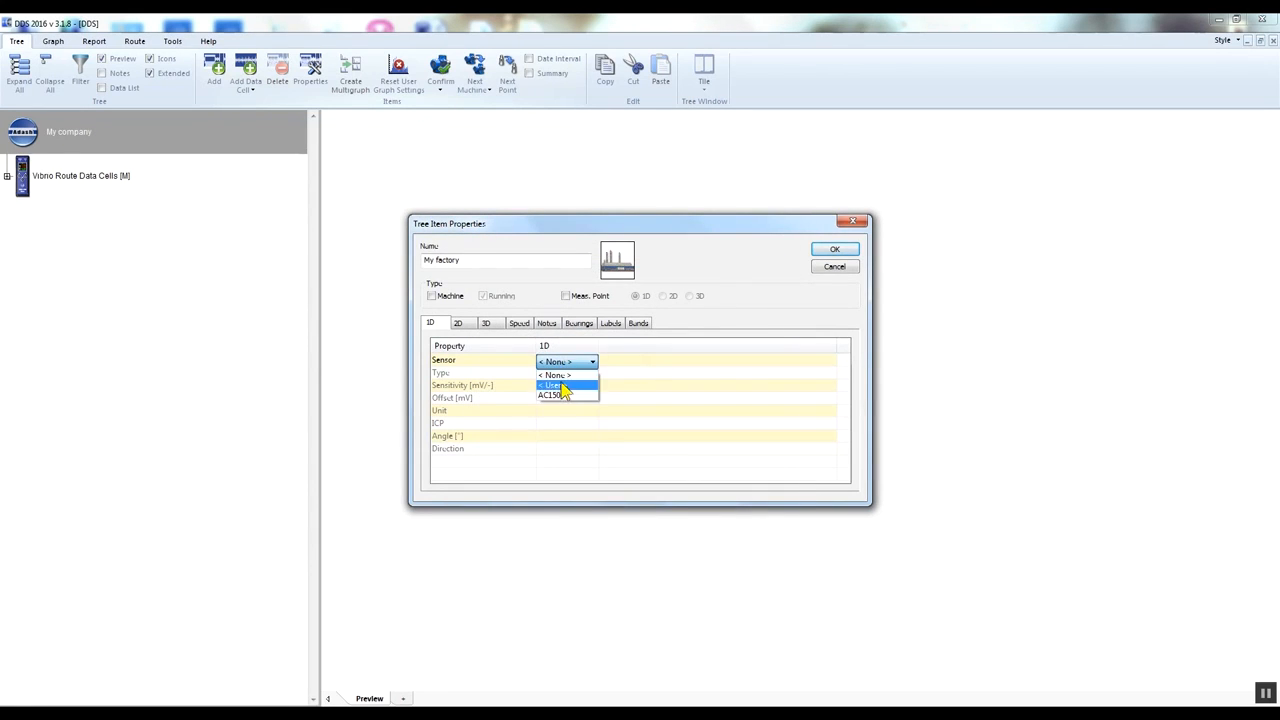
left_click(566, 396)
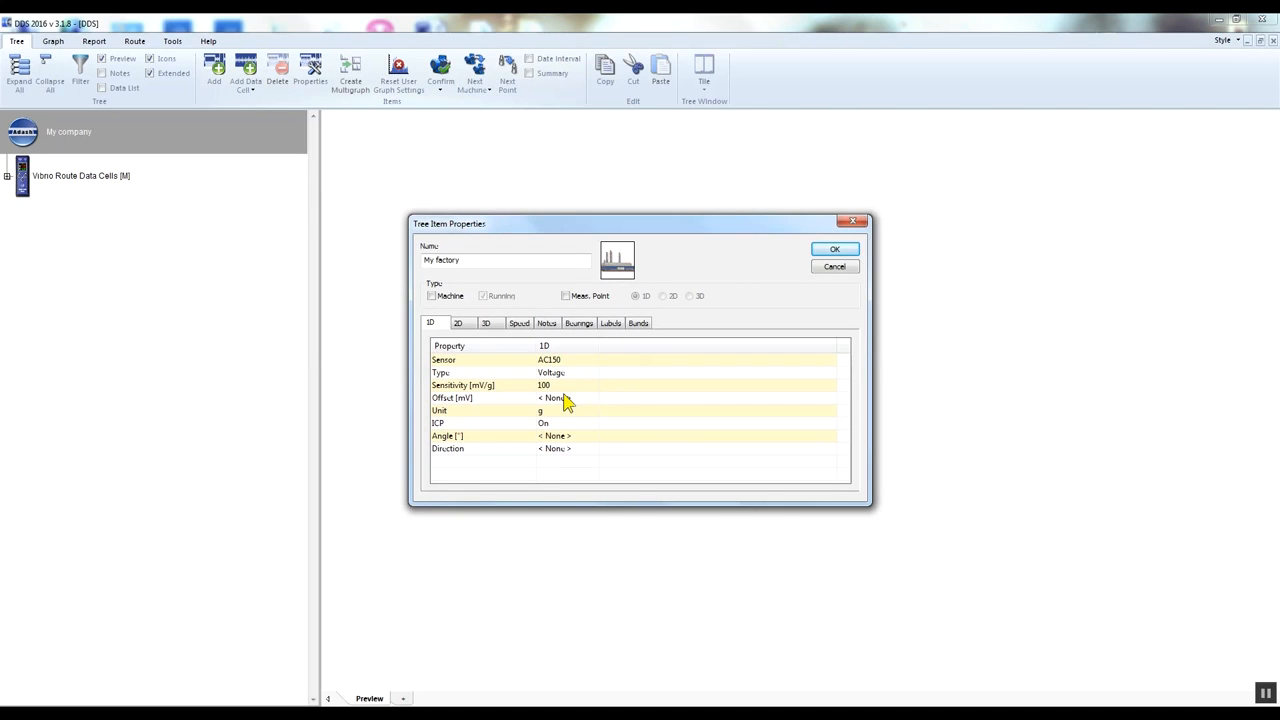
left_click(834, 250)
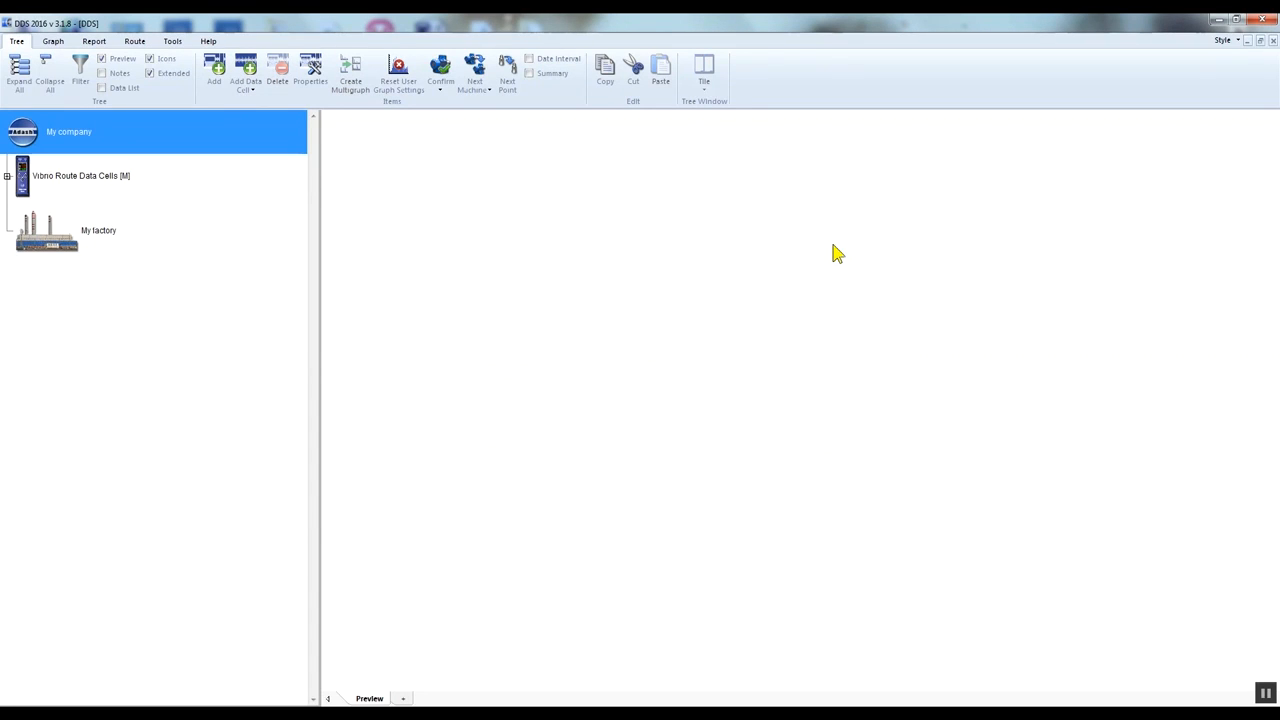
Add an item named "Department" with the Hall icon under My factory, keeping the inherited sensor
left_click(100, 232)
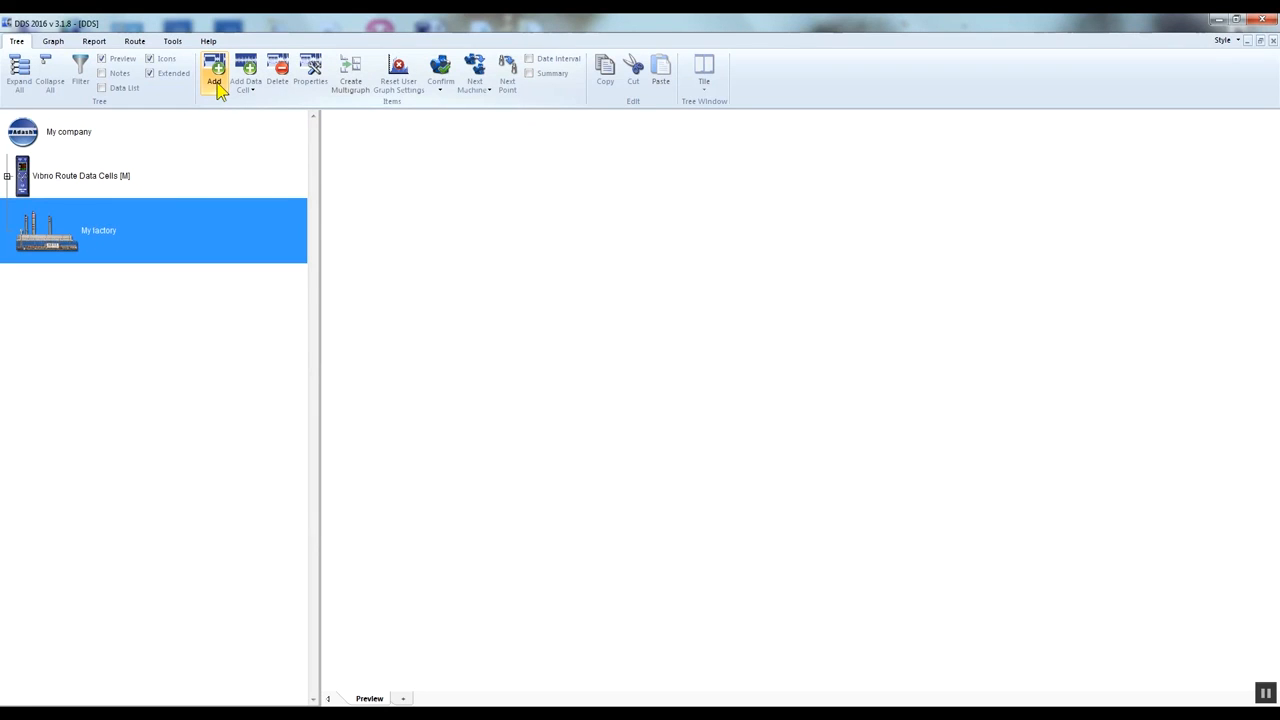
right_click(152, 246)
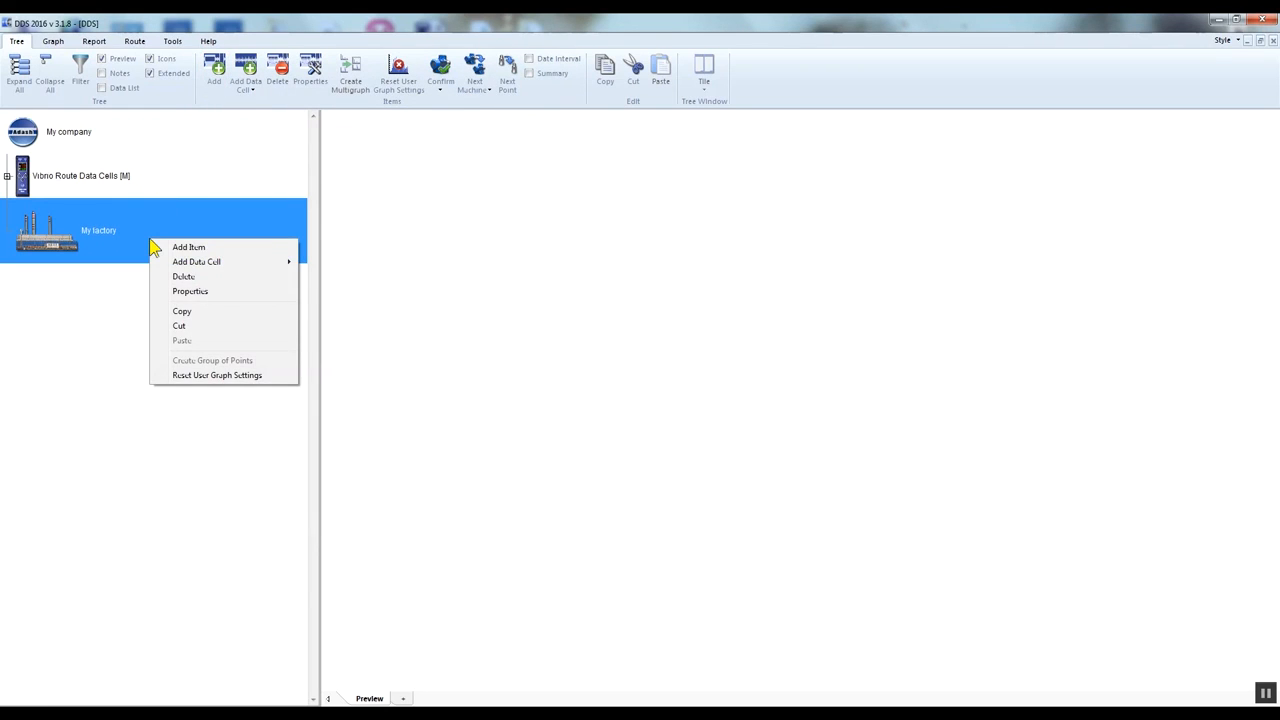
left_click(188, 247)
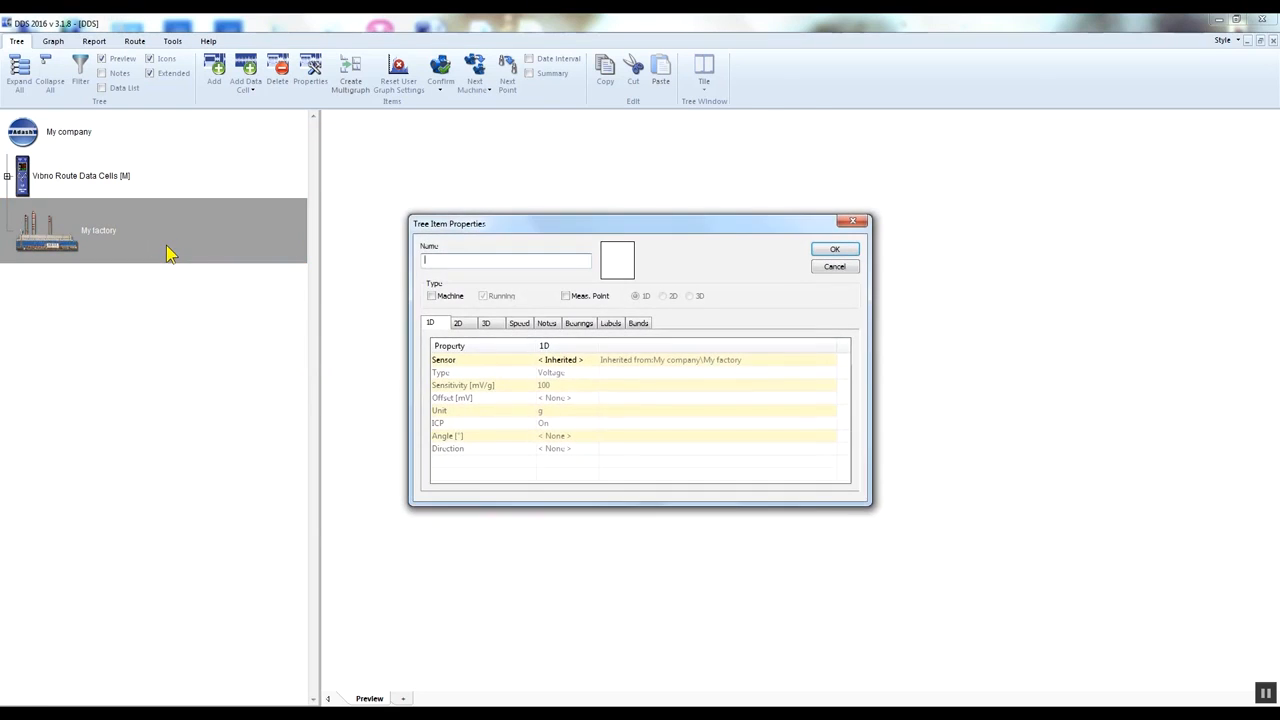
type("Department")
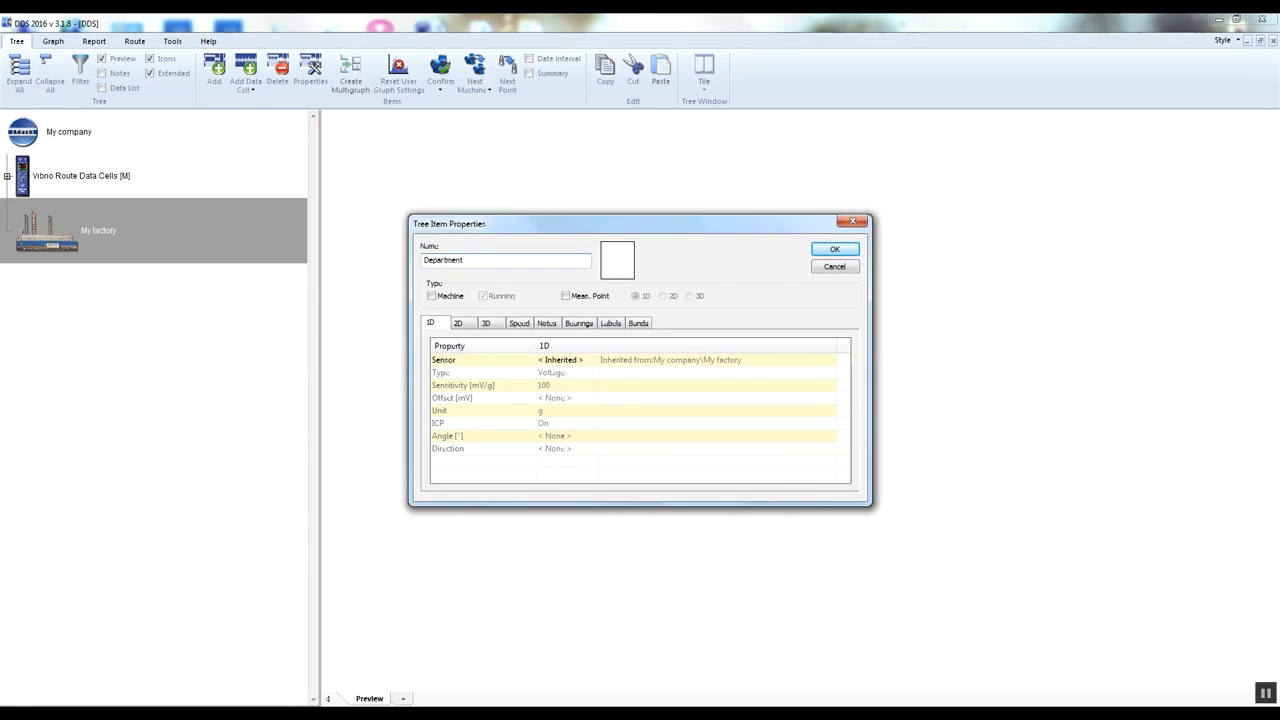
left_click(620, 270)
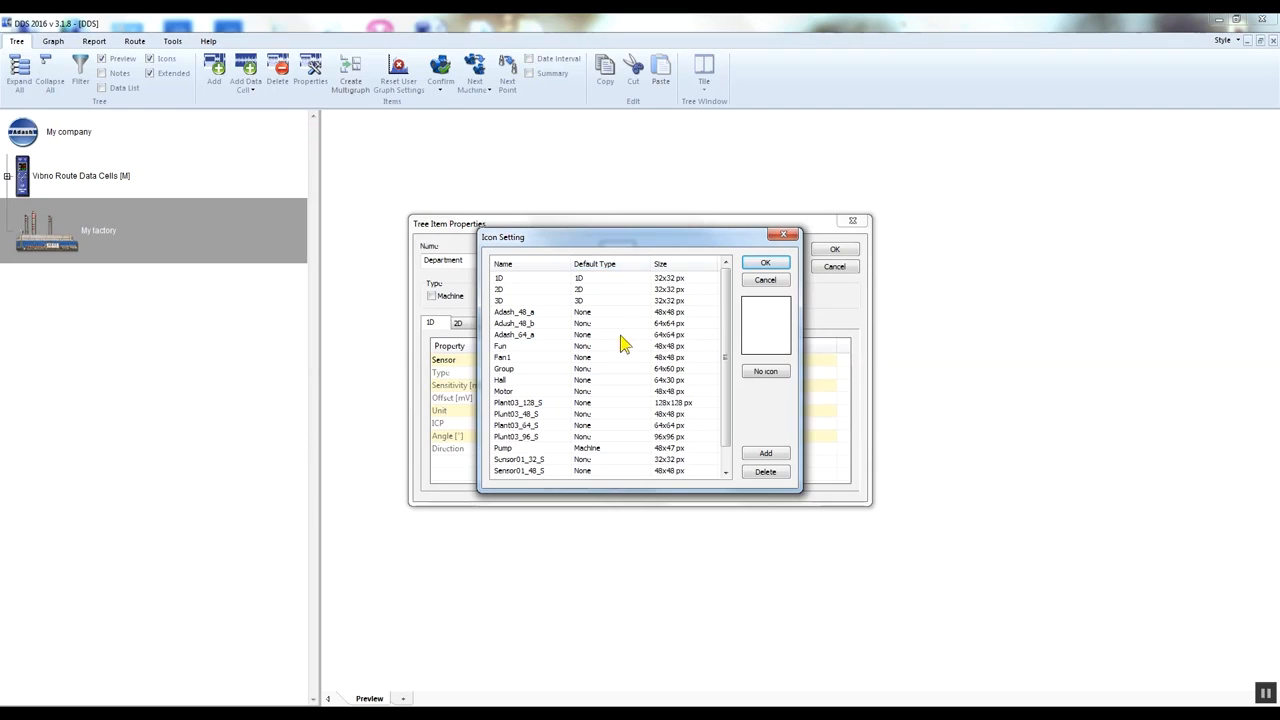
left_click(612, 380)
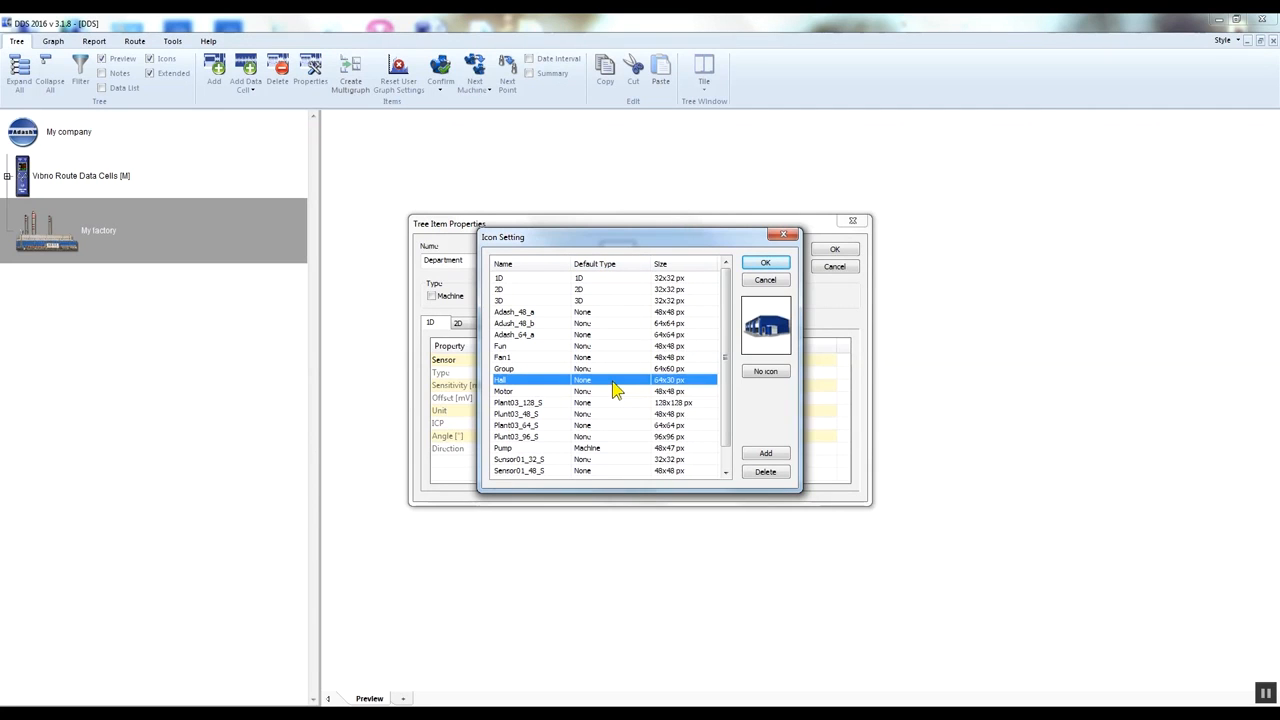
left_click(766, 264)
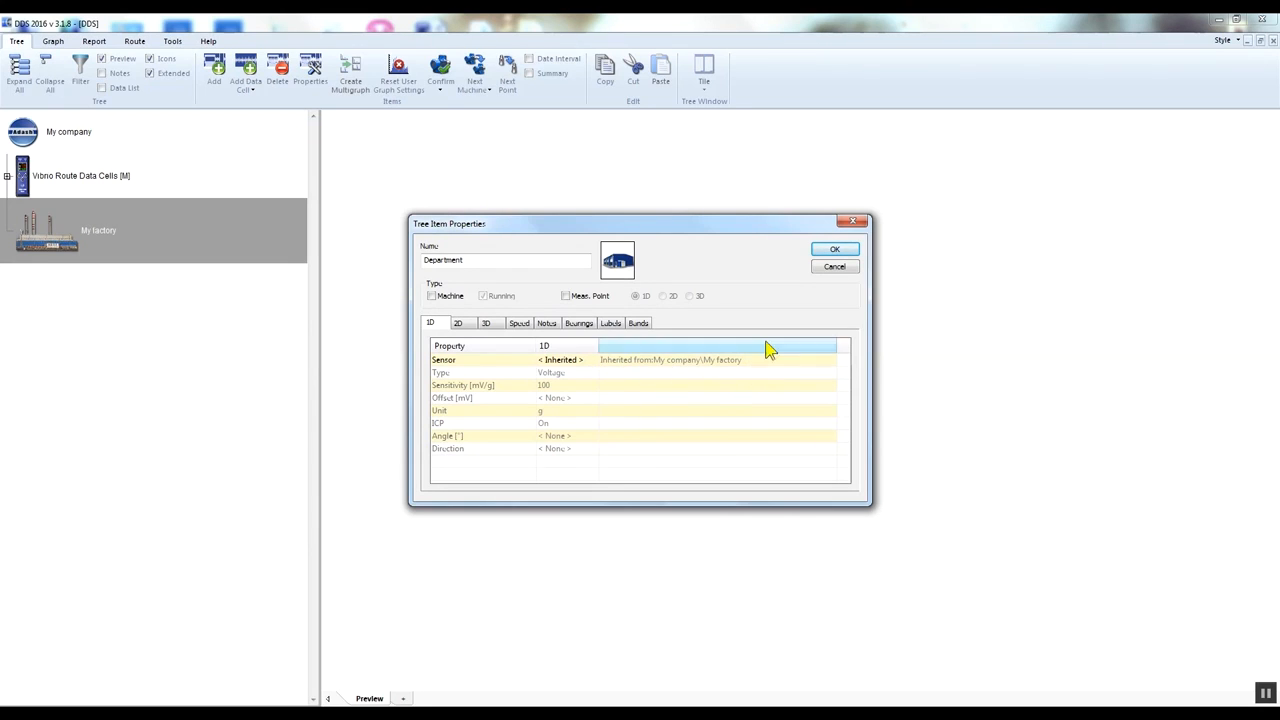
left_click(843, 255)
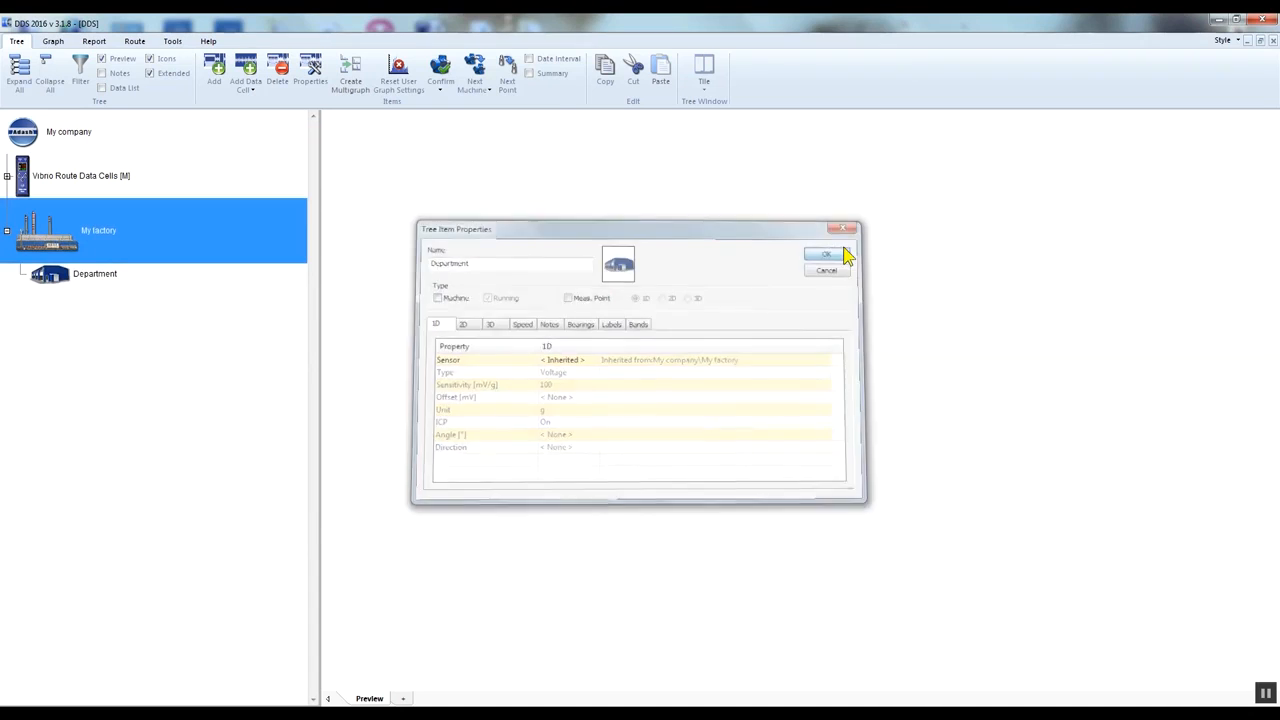
Add an item named "Machine" under Department with the Motor icon and set its type to Machine
left_click(124, 284)
left_click(210, 94)
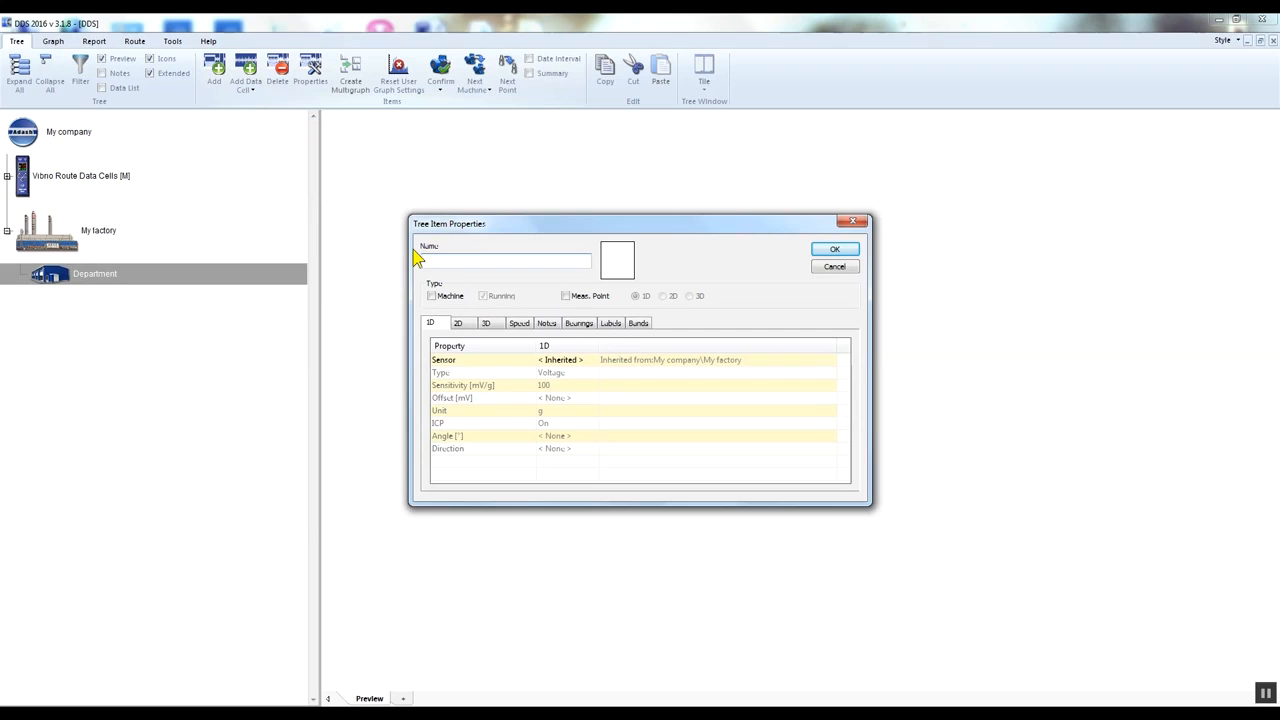
type("Machine")
left_click(613, 270)
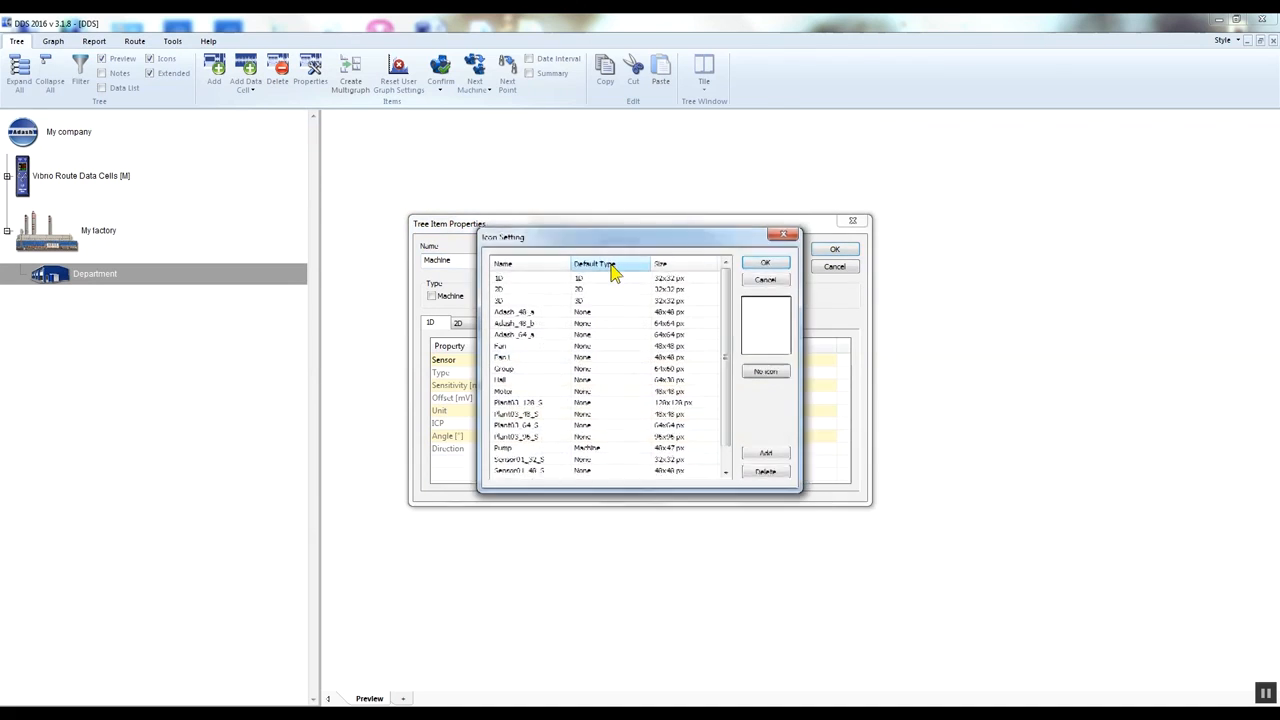
left_click(597, 392)
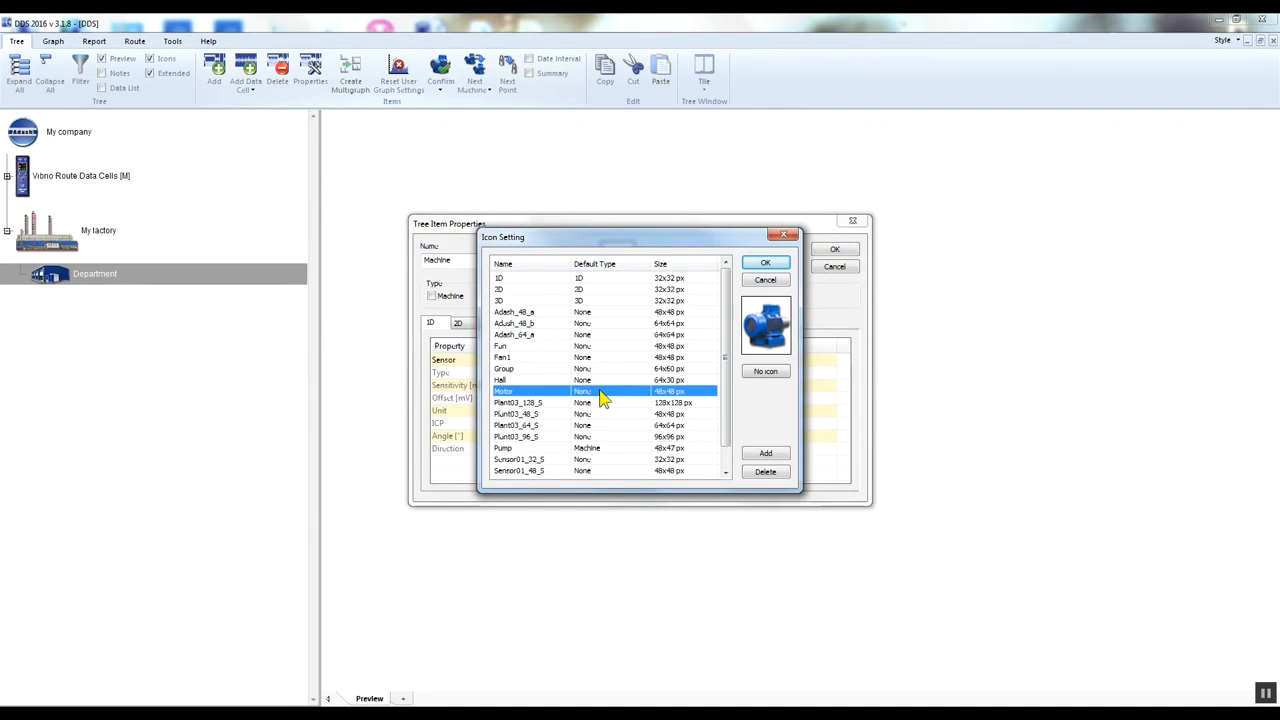
left_click(766, 265)
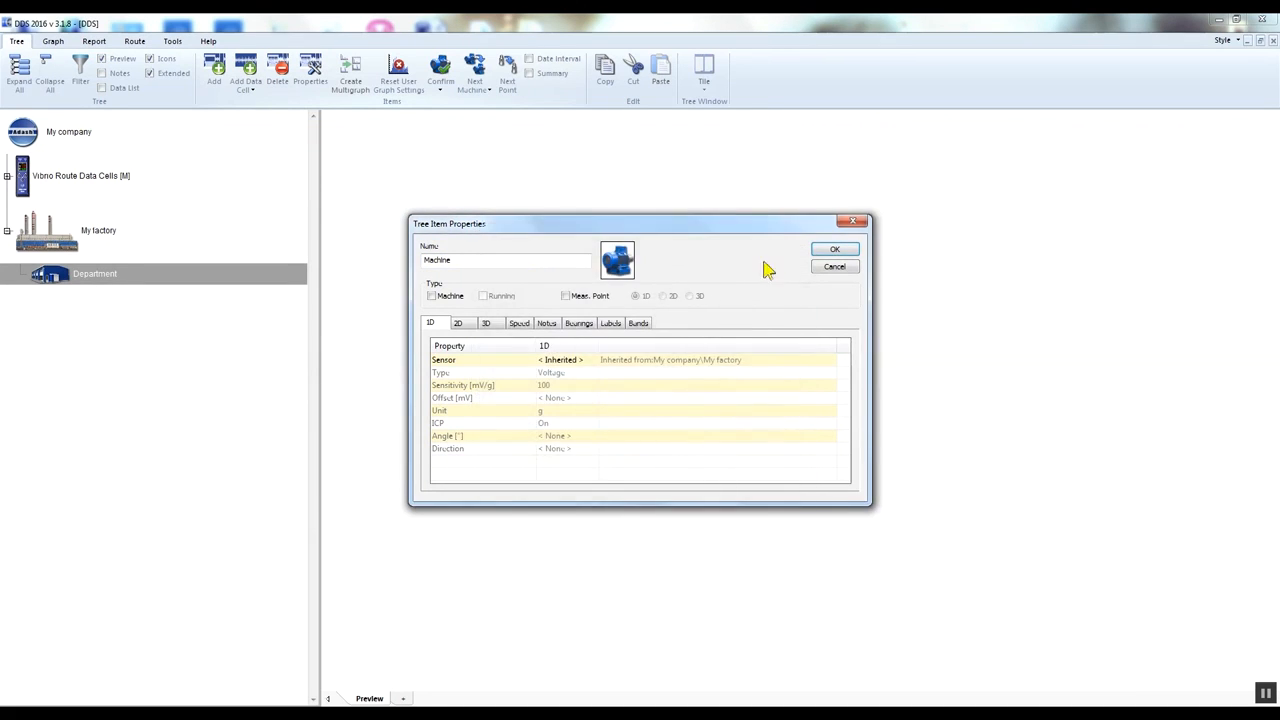
left_click(431, 297)
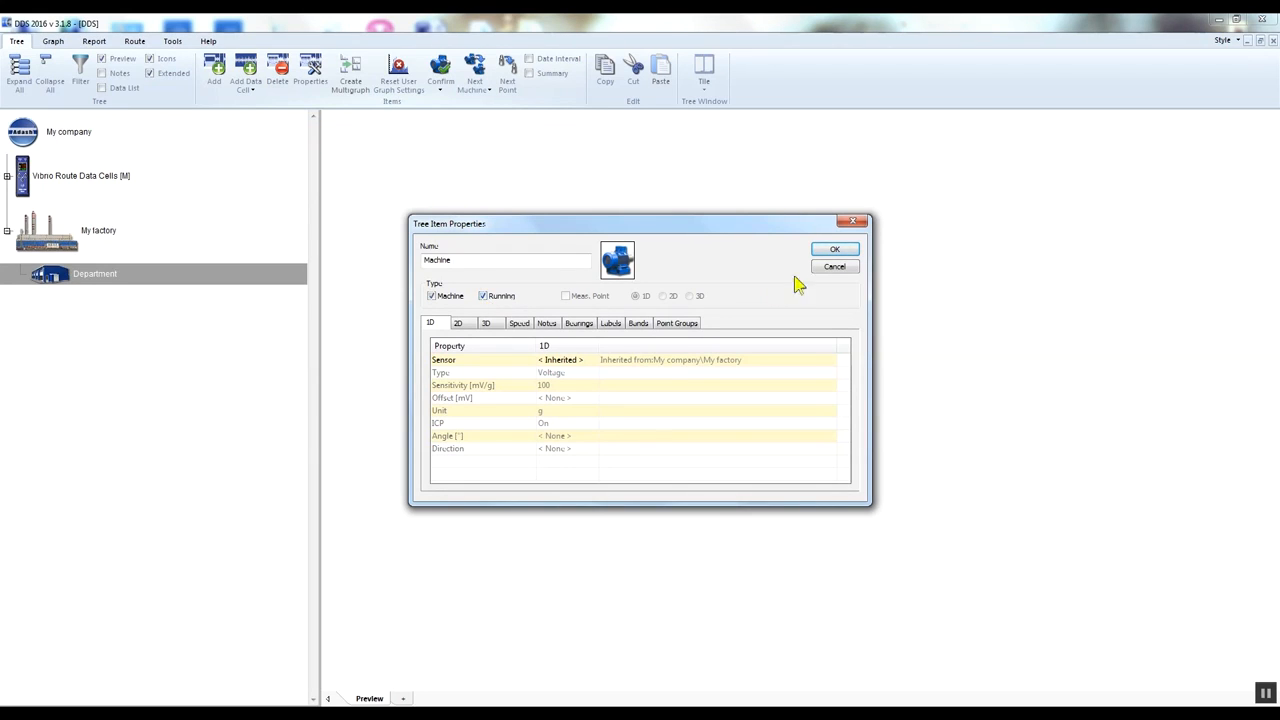
left_click(834, 252)
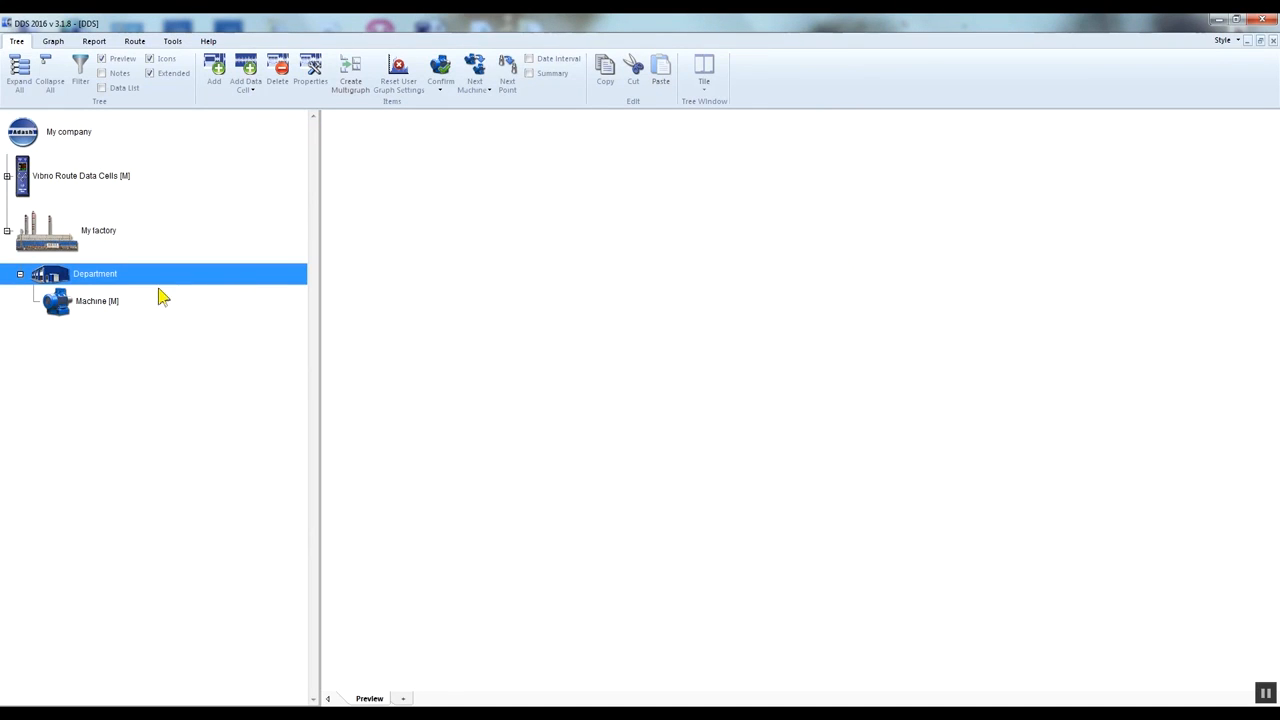
Add an item named "Bearing 1" under Machine with the 1D icon and define it as a 1D measurement point
left_click(110, 313)
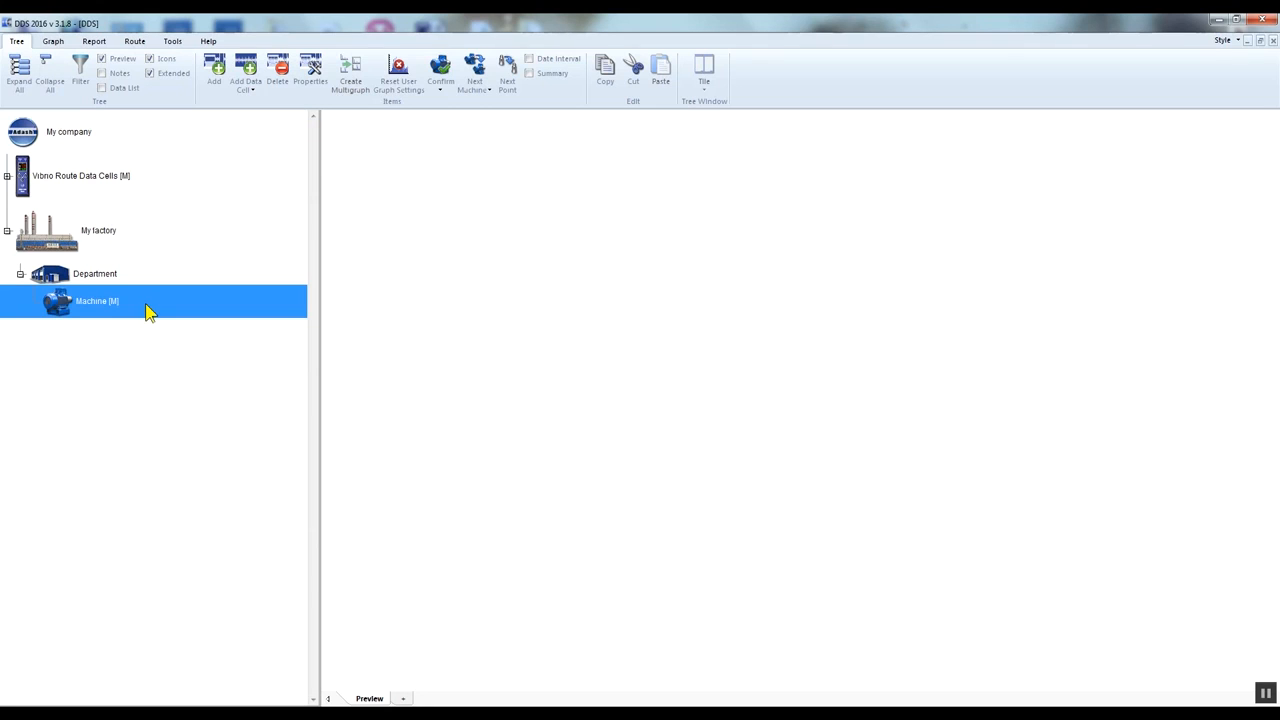
right_click(146, 313)
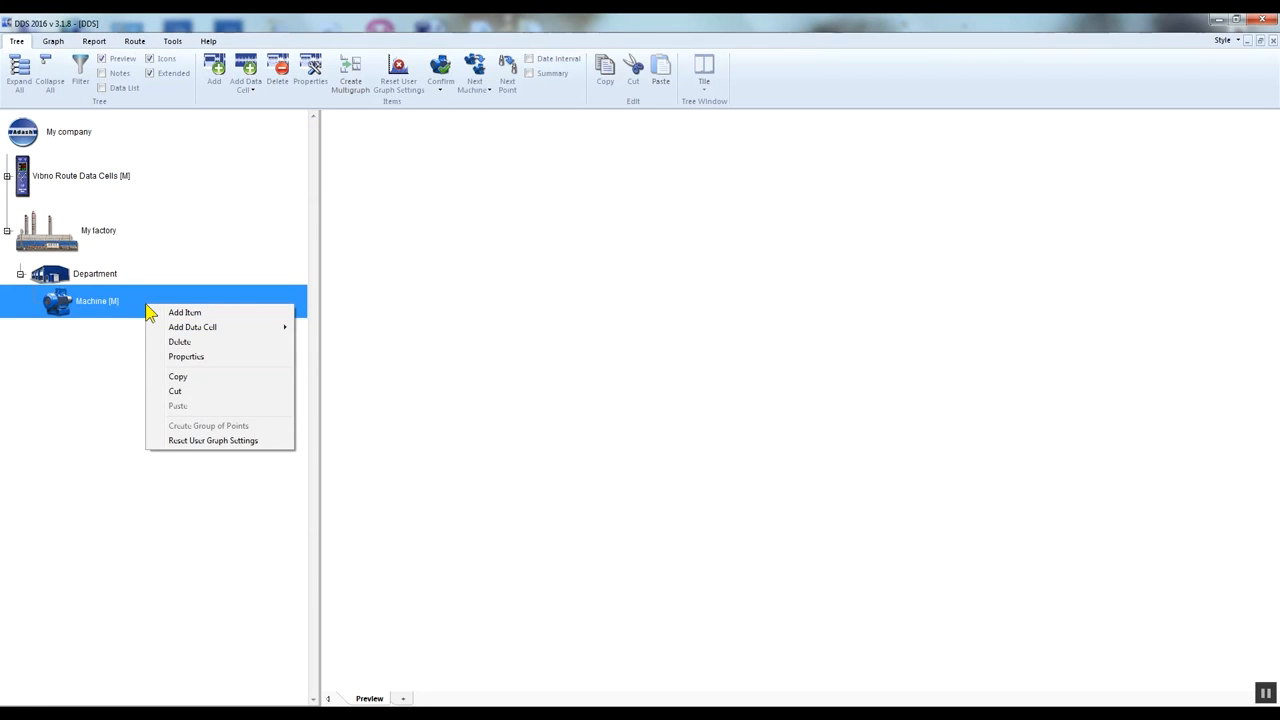
left_click(176, 318)
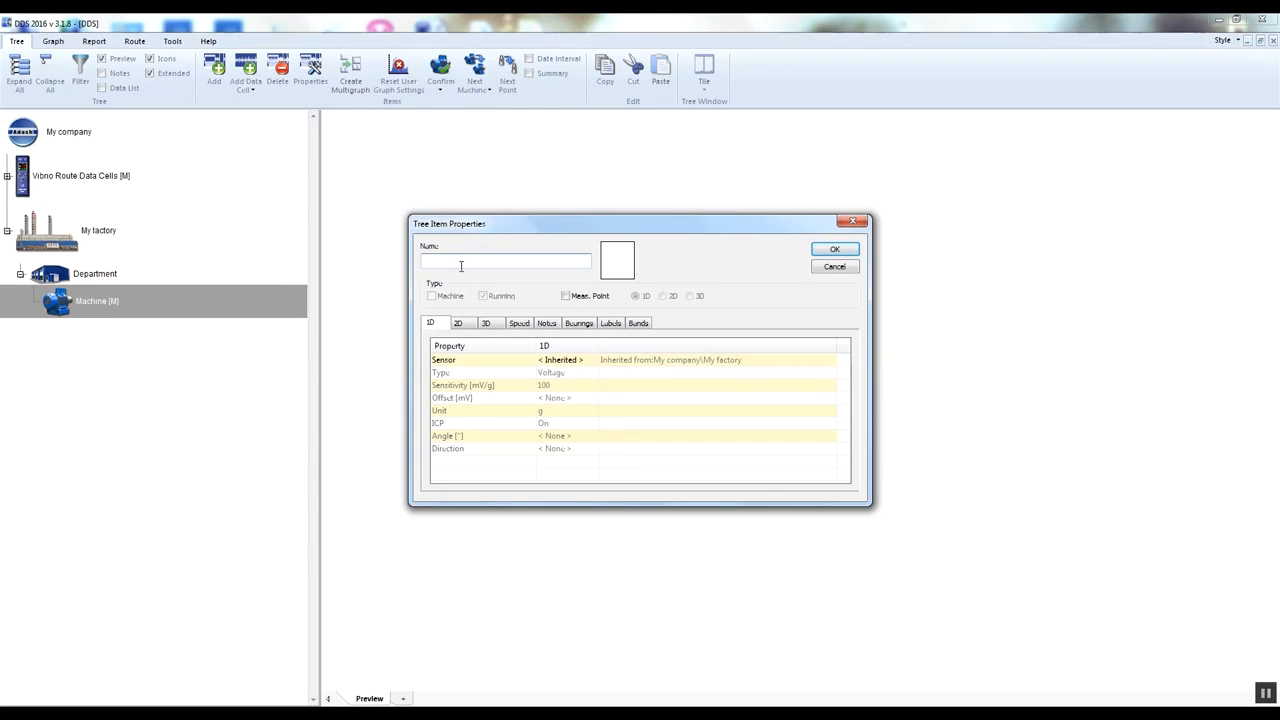
type("Bearing 1")
left_click(618, 262)
left_click(616, 277)
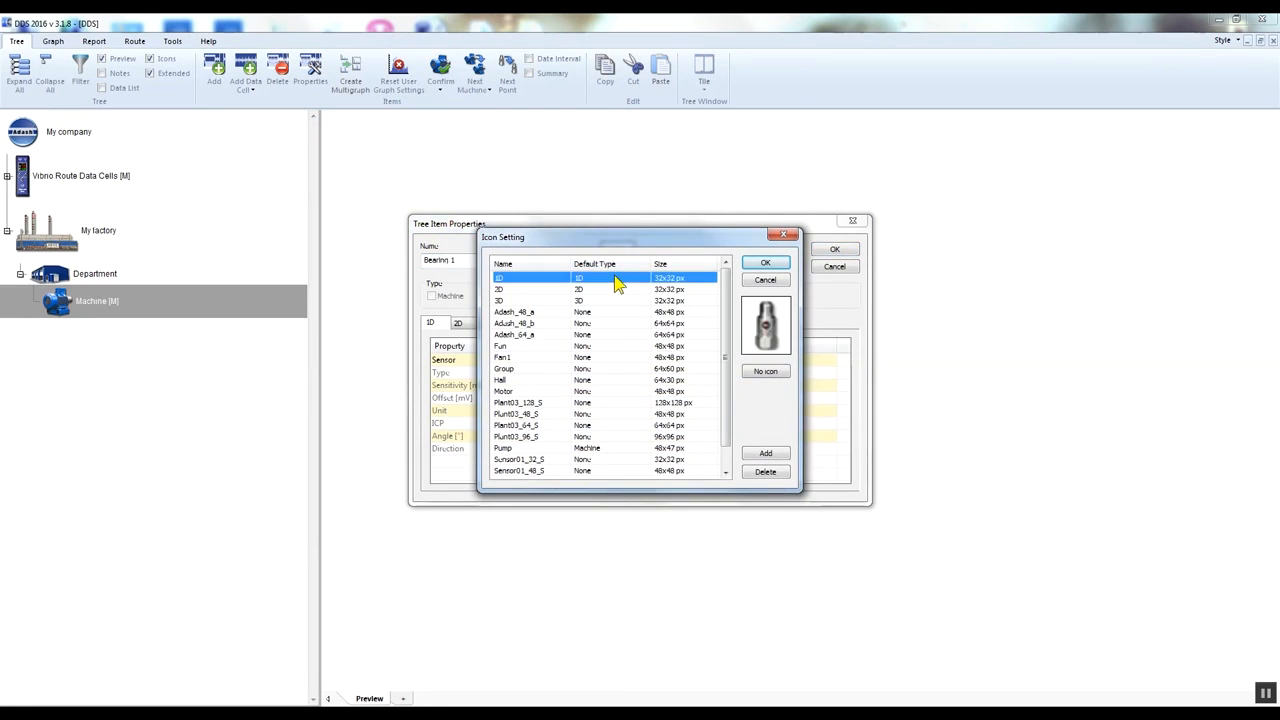
left_click(766, 265)
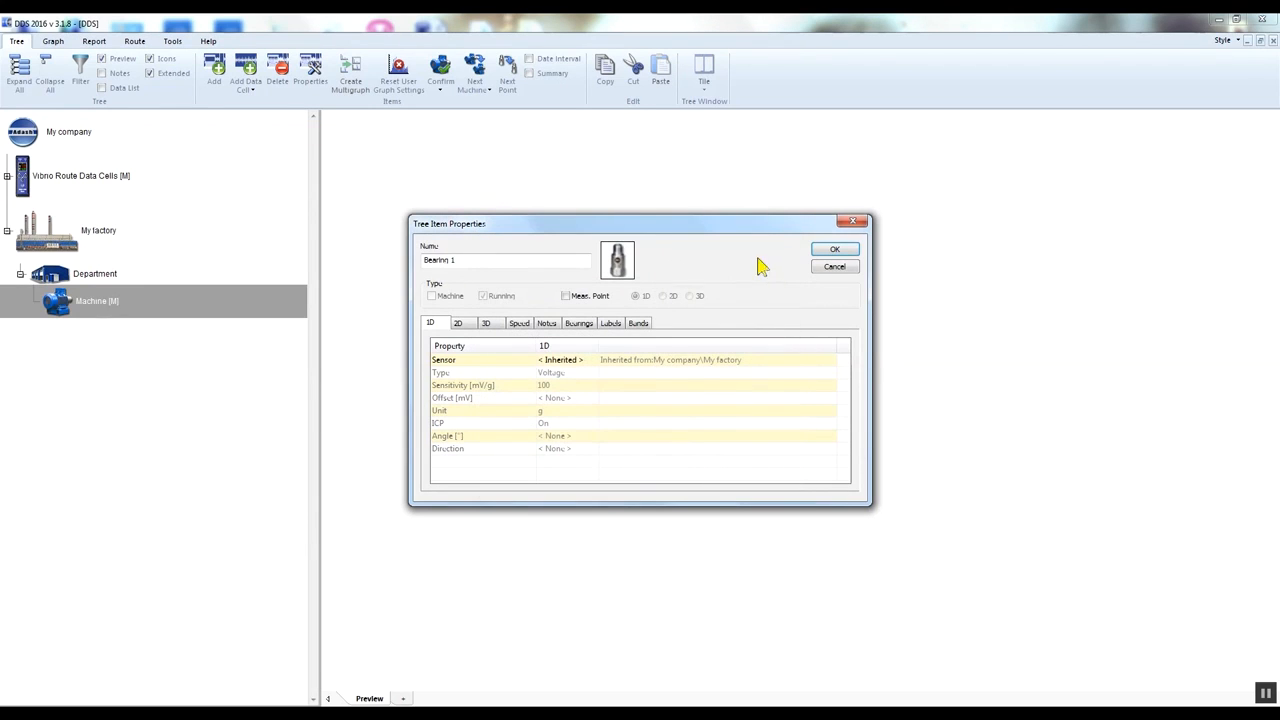
left_click(566, 297)
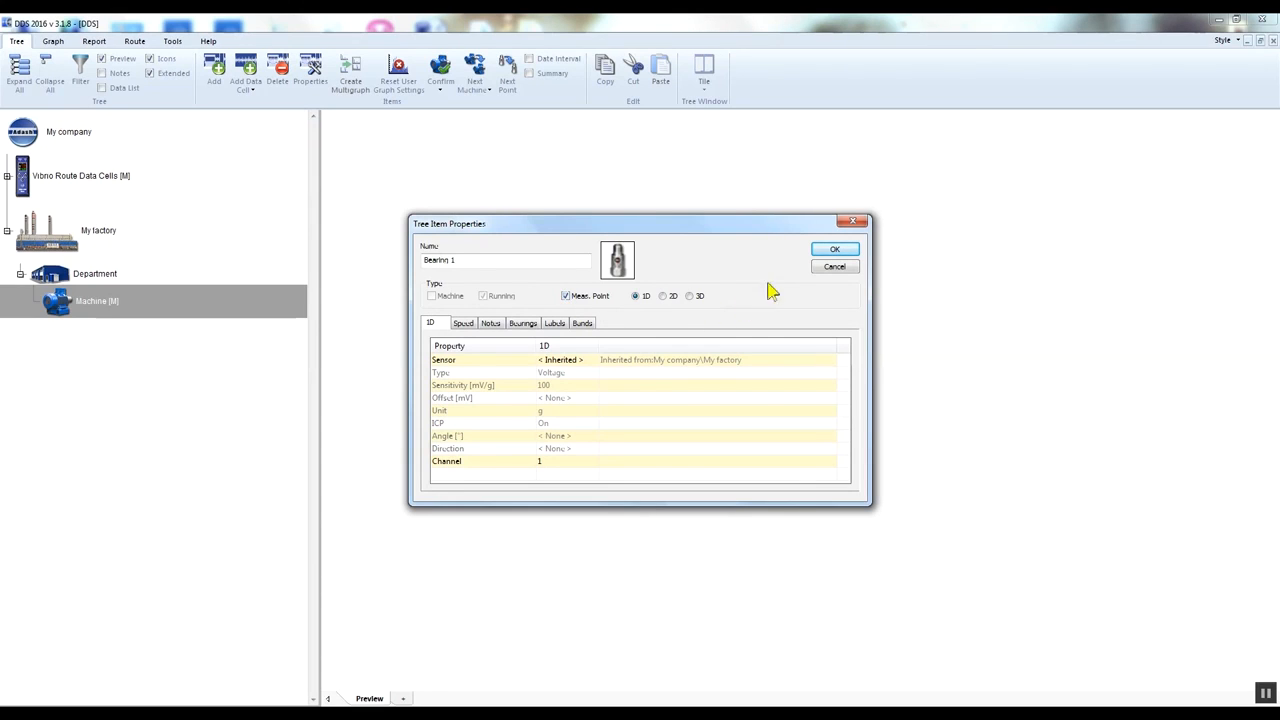
left_click(845, 250)
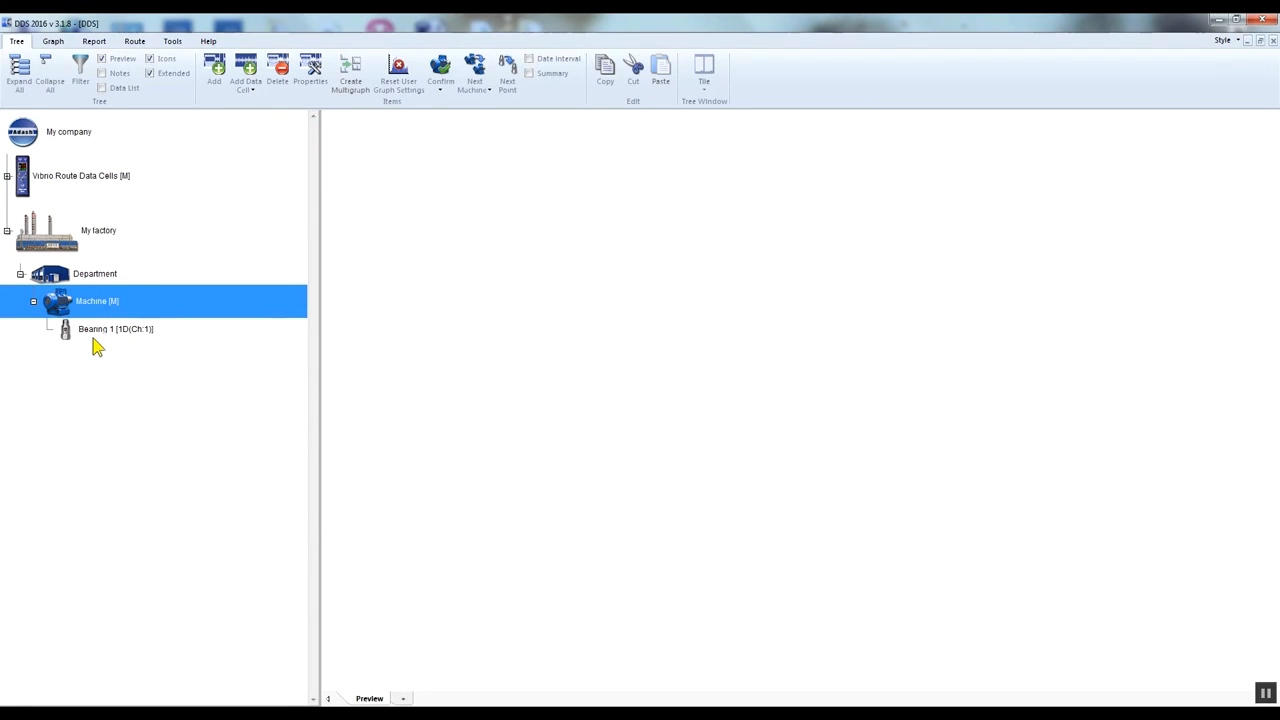
Expand Vibrio Route Data Cells down to its pre-defined cells and review the properties of the Vel_RMS data cell
left_click(99, 337)
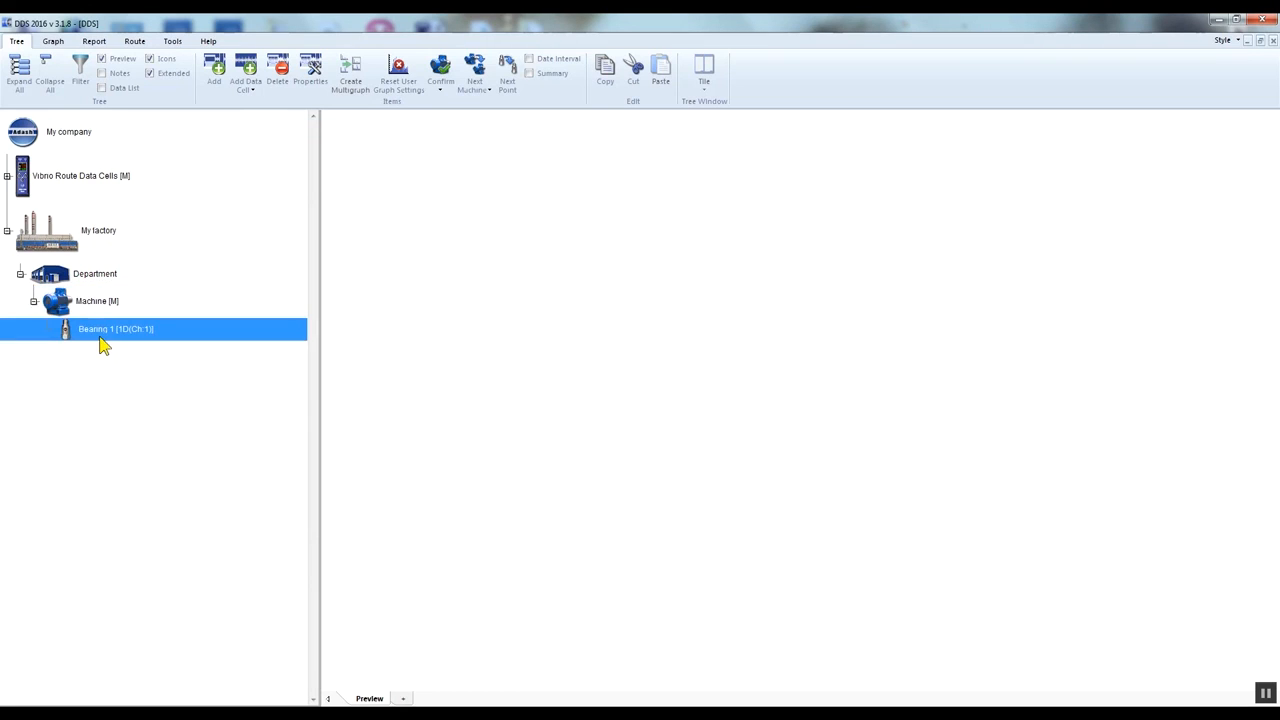
left_click(23, 184)
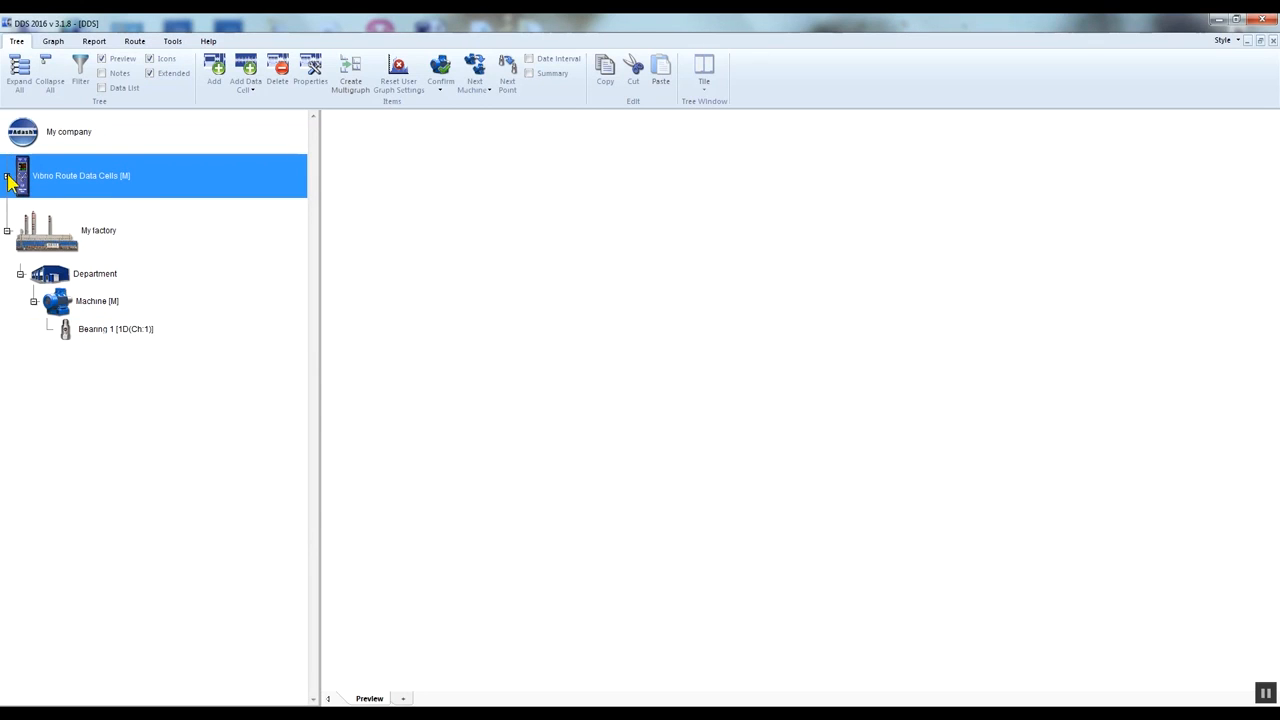
left_click(7, 177)
left_click(20, 210)
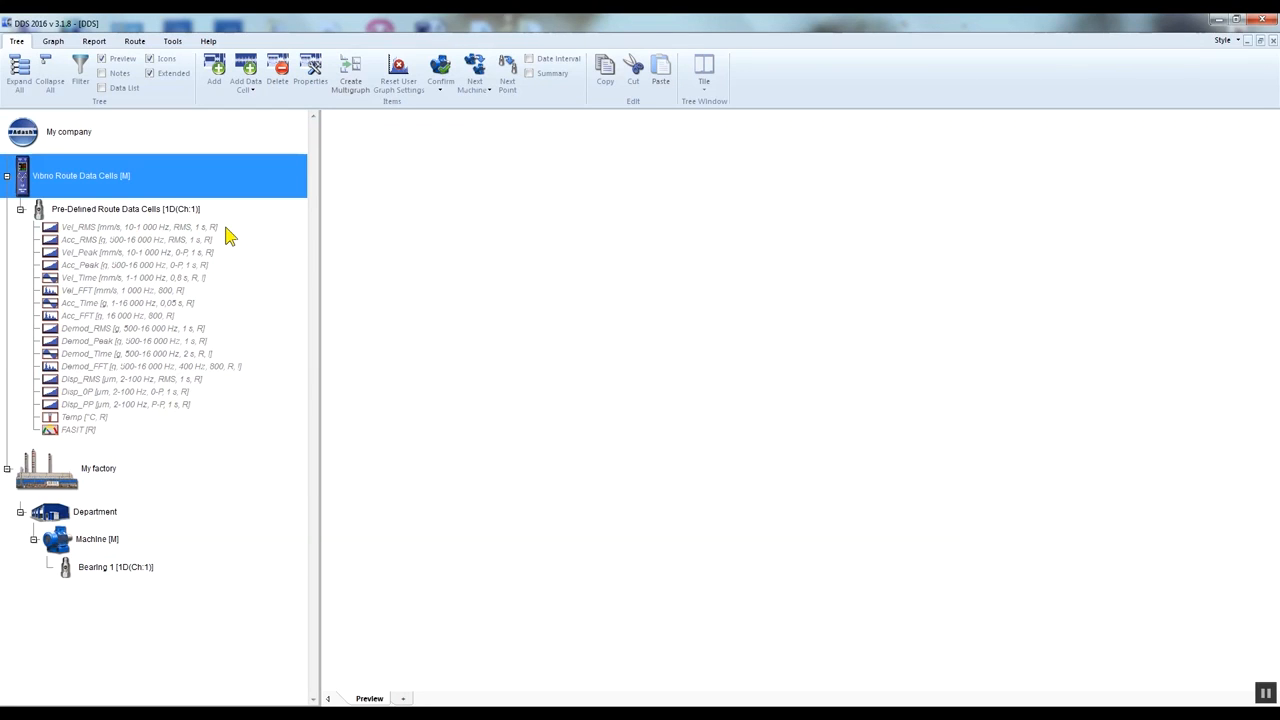
left_click(228, 230)
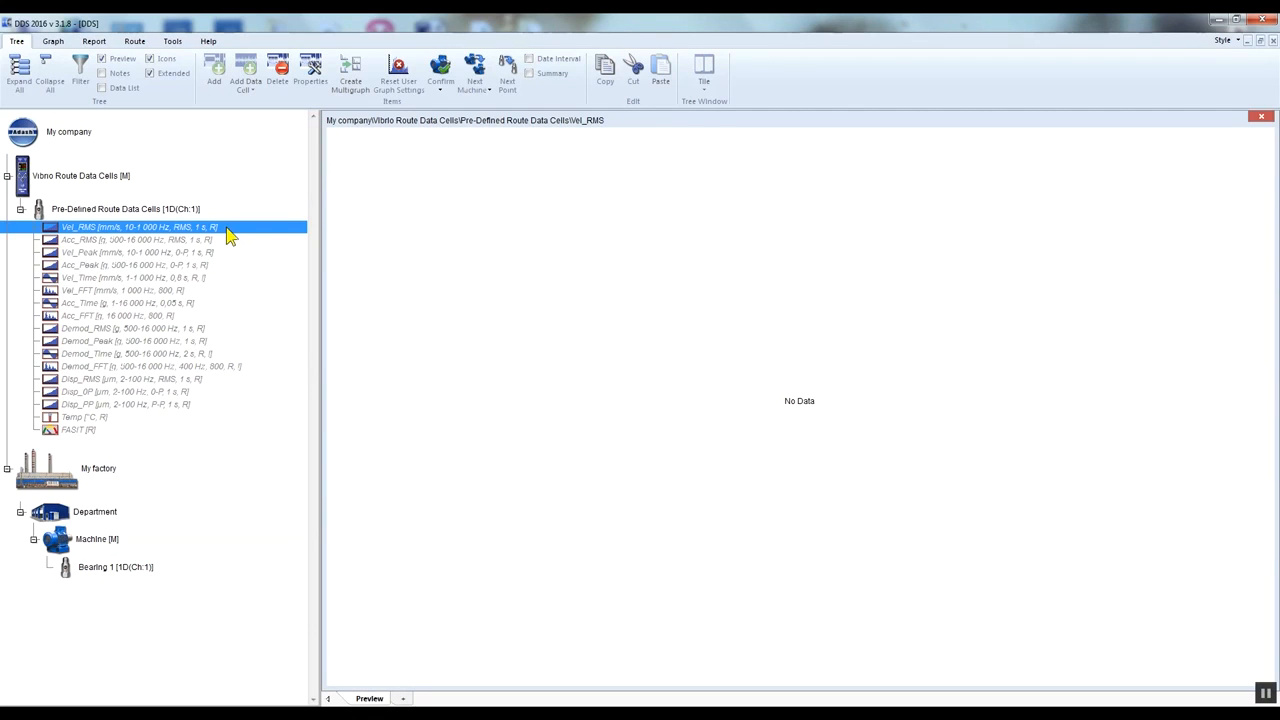
right_click(228, 230)
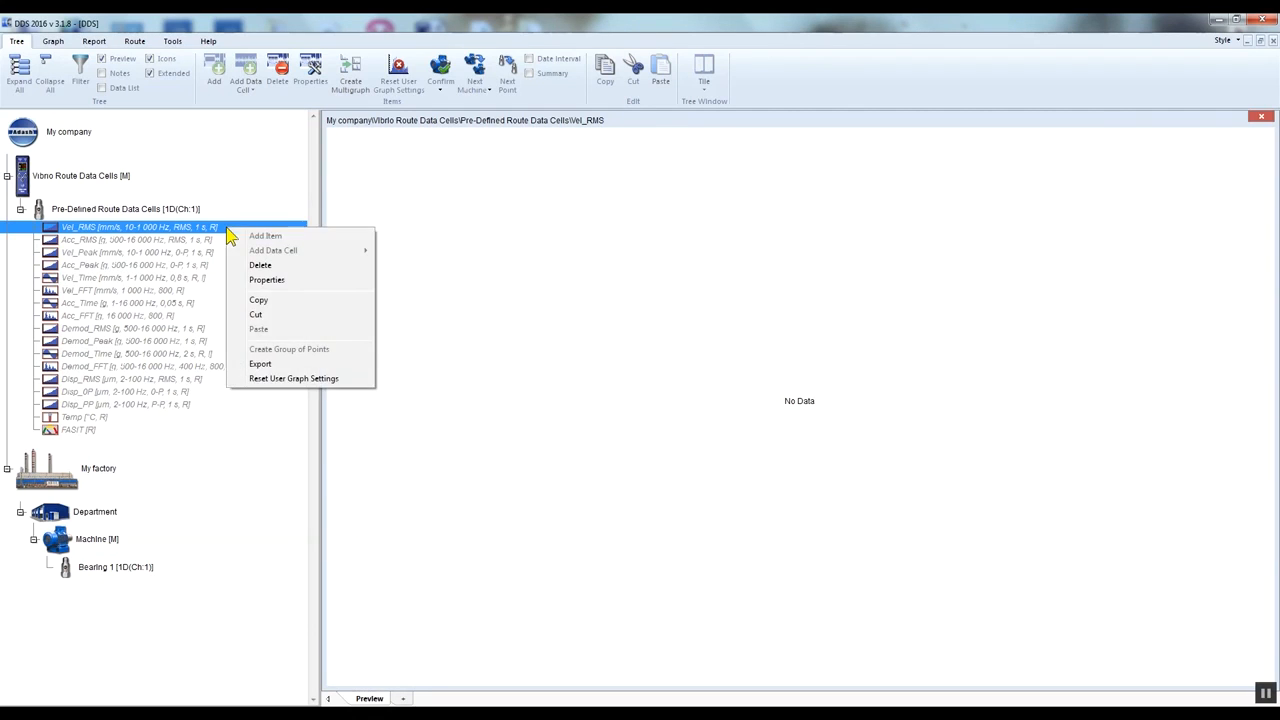
left_click(272, 282)
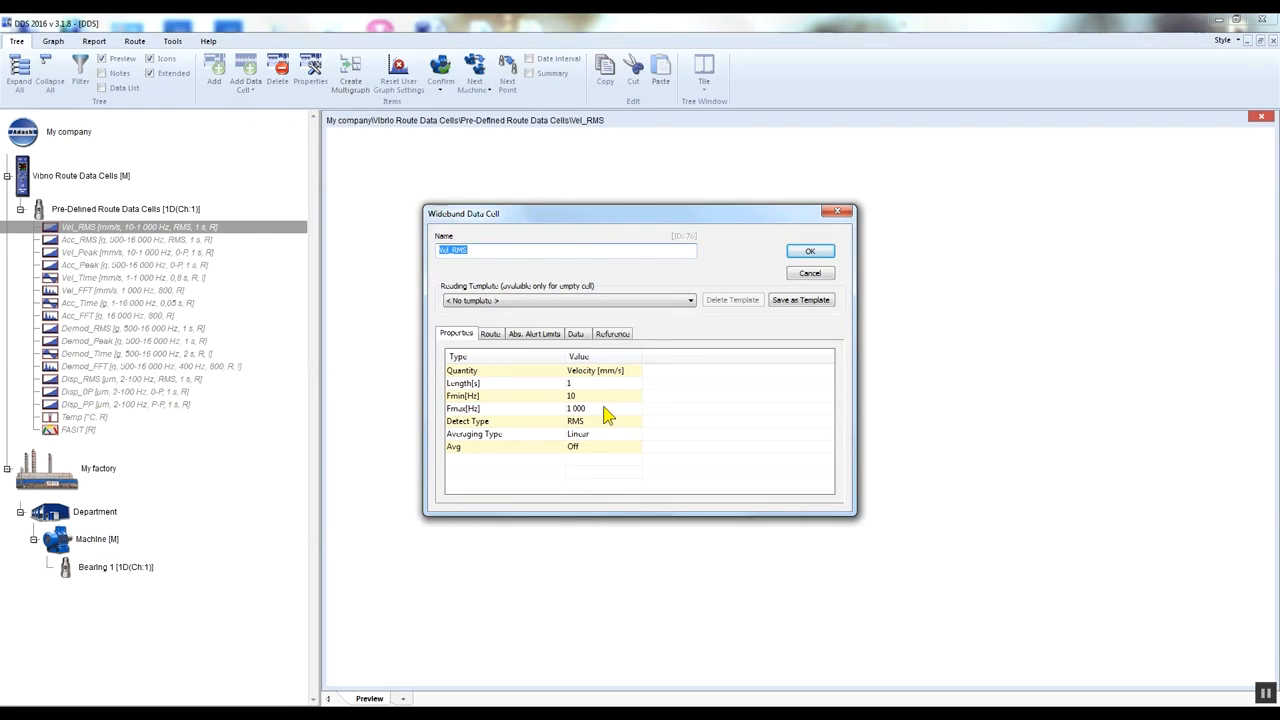
left_click(812, 253)
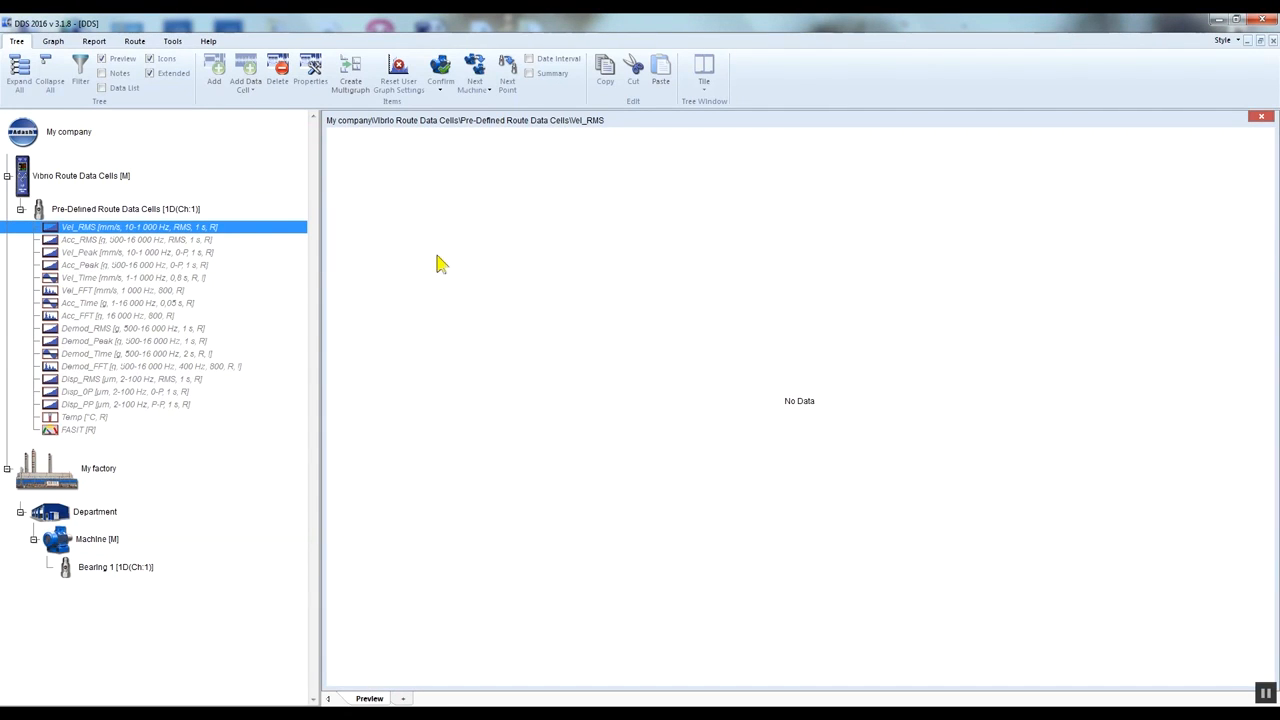
Copy the pre-defined Vel_RMS, Acc_RMS and Vel_FFT data cells to Bearing 1, expand it, and collapse Vibrio Route Data Cells
left_click(209, 249)
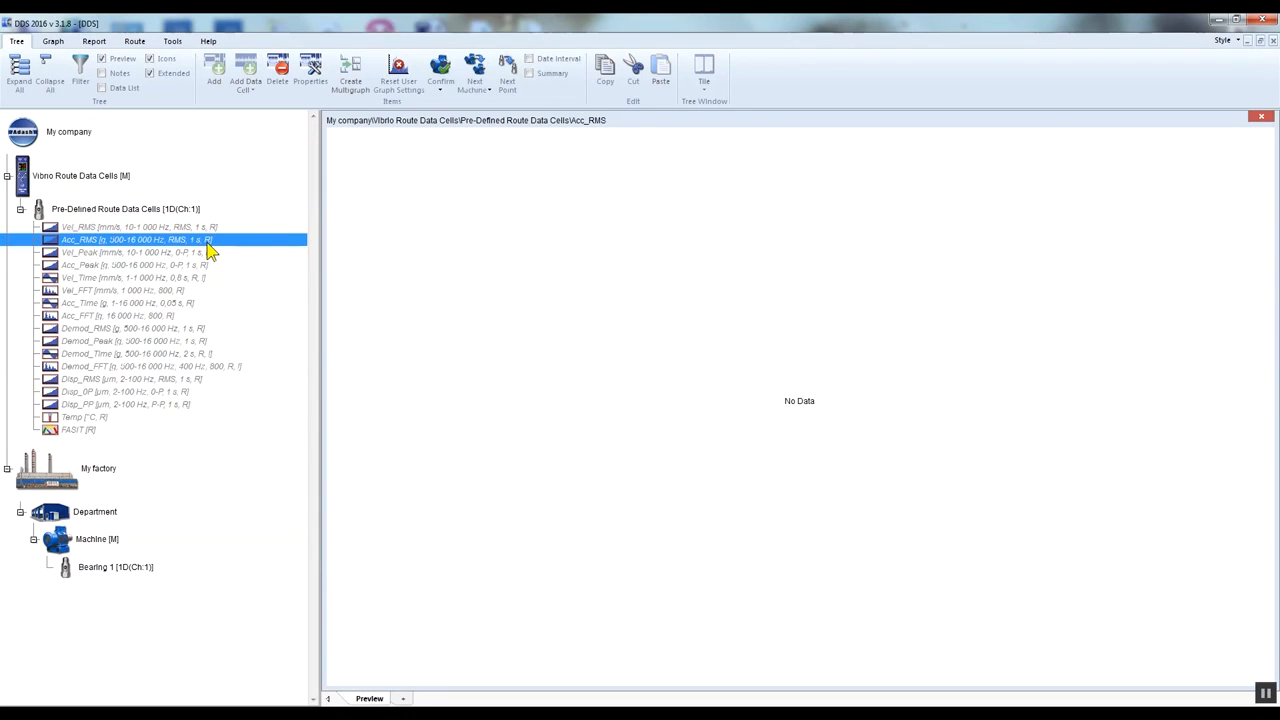
left_click(176, 293)
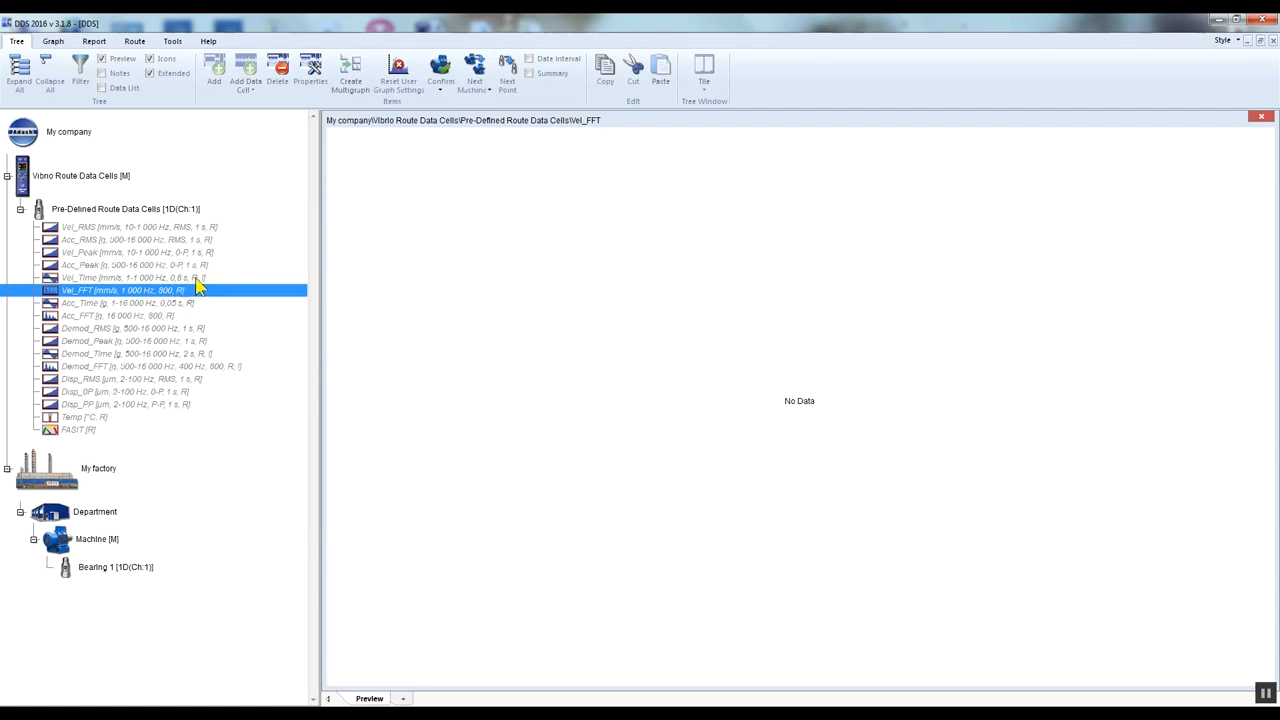
left_click(217, 227)
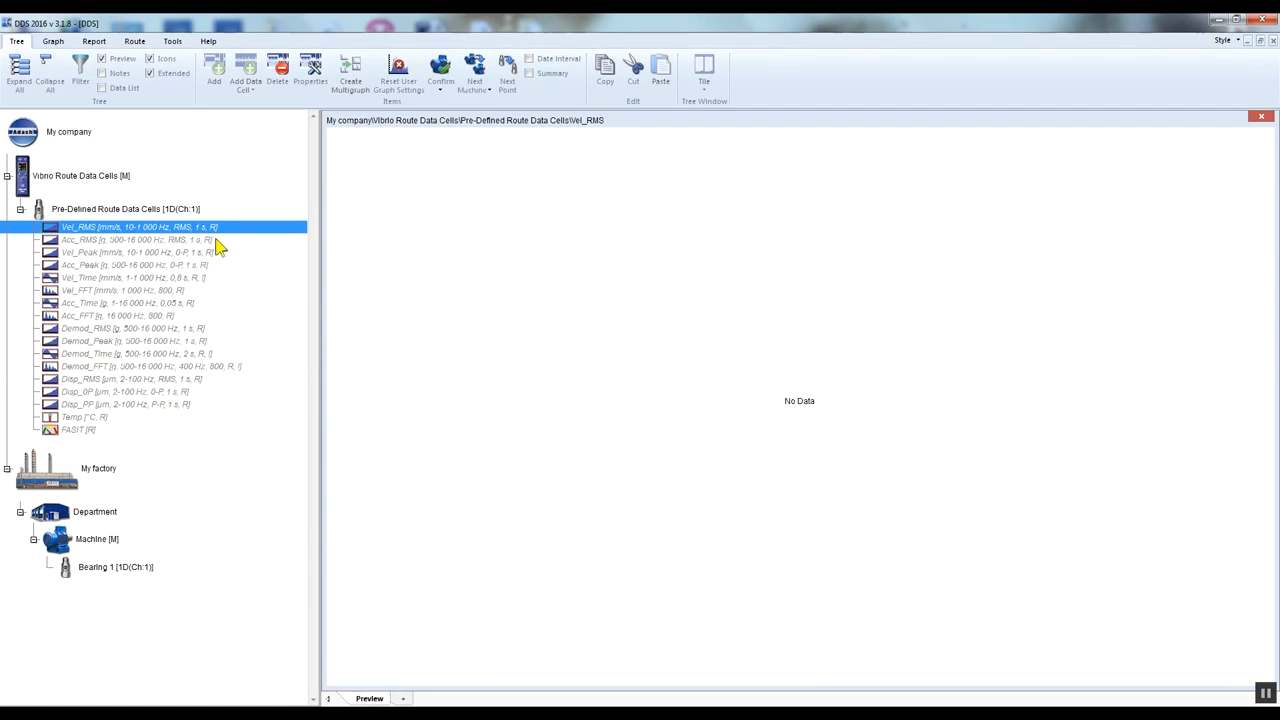
left_click(210, 240, "ctrl")
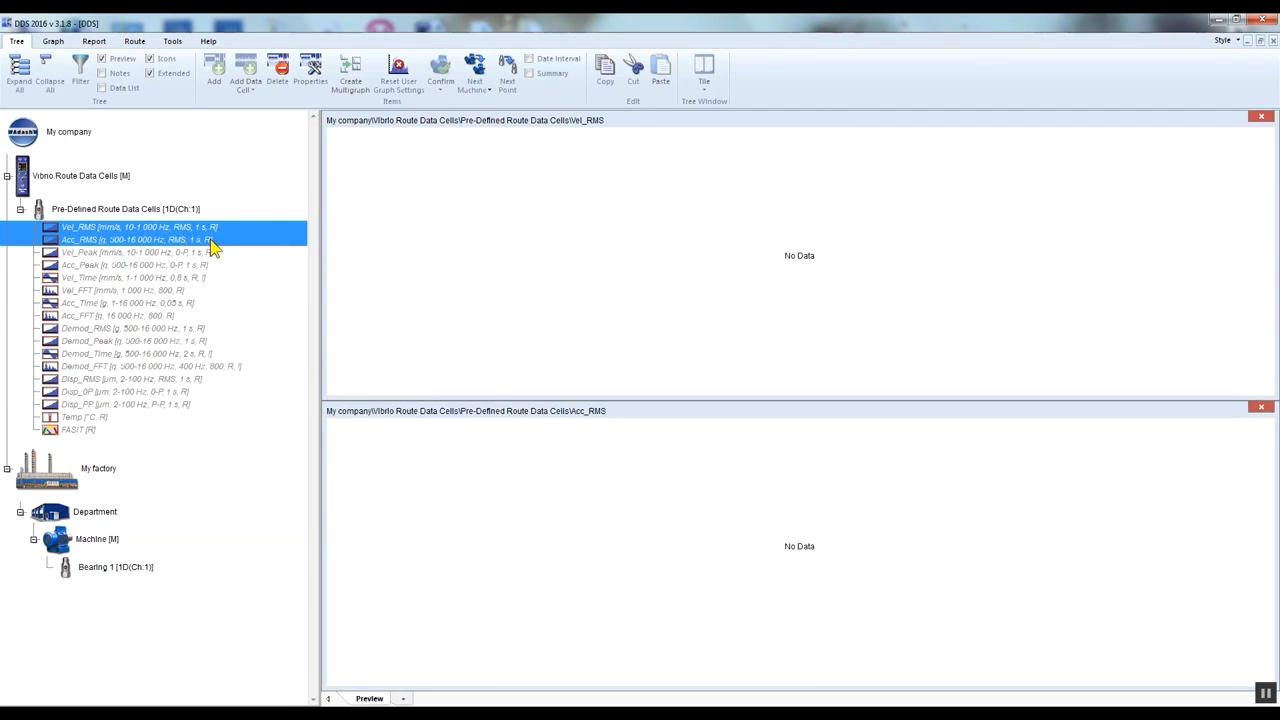
left_click(185, 291, "ctrl")
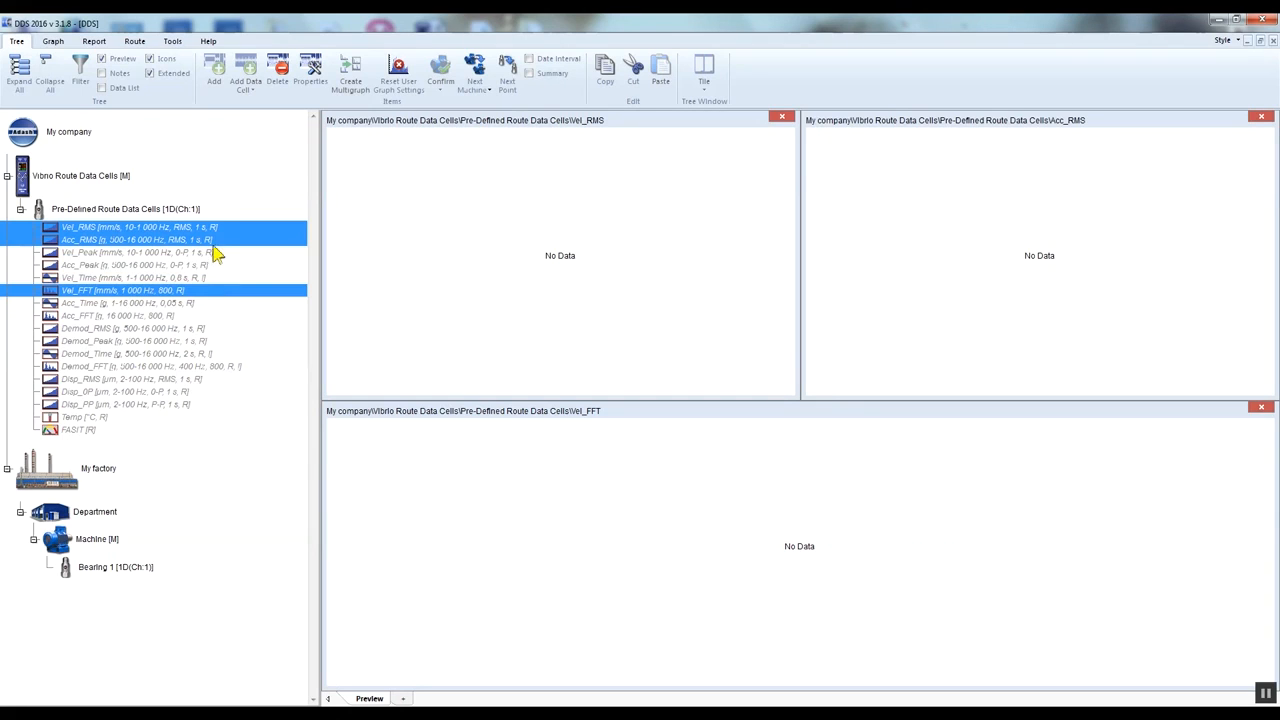
left_click_drag(138, 408, 78, 572)
left_click_drag(79, 568, 80, 569)
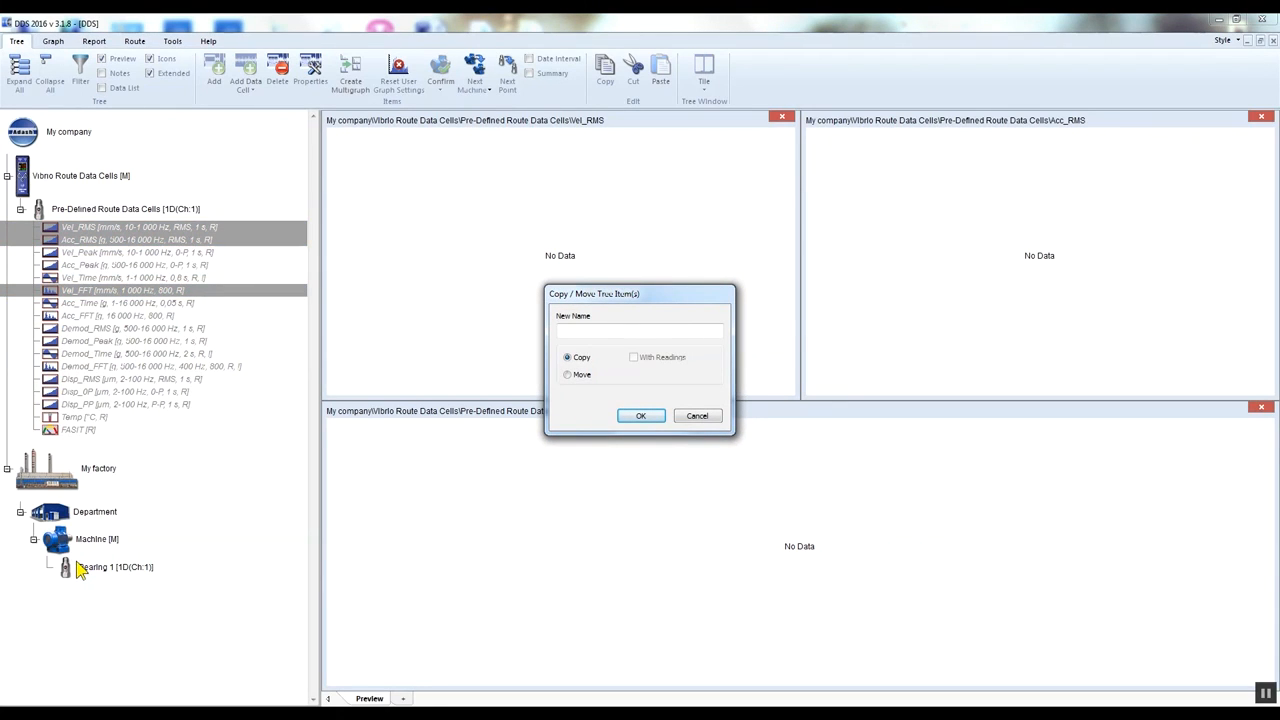
left_click(571, 376)
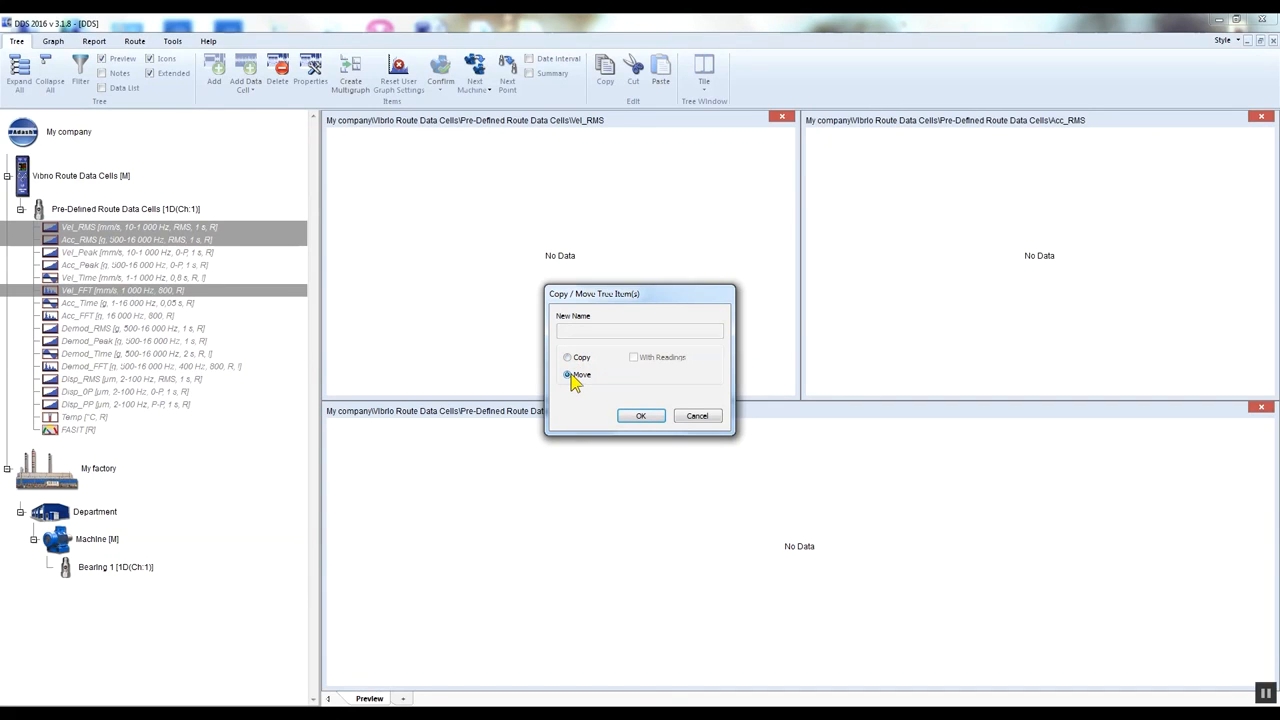
left_click(569, 358)
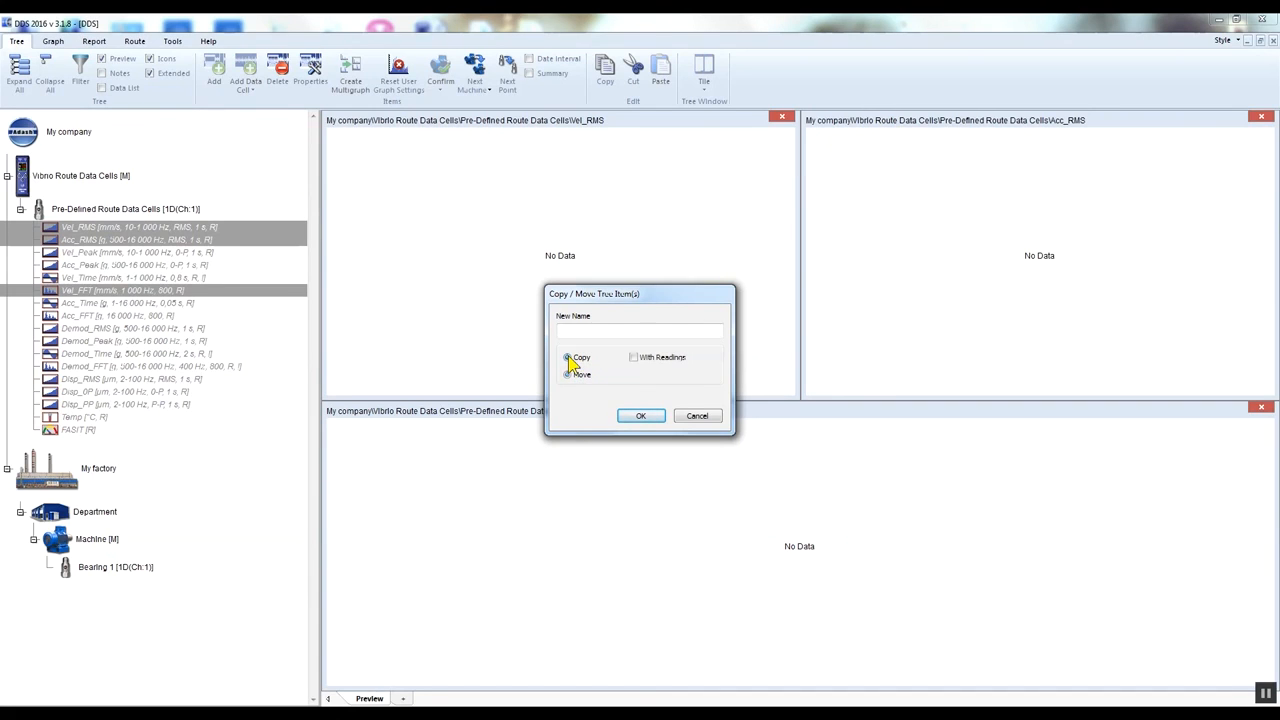
left_click(655, 419)
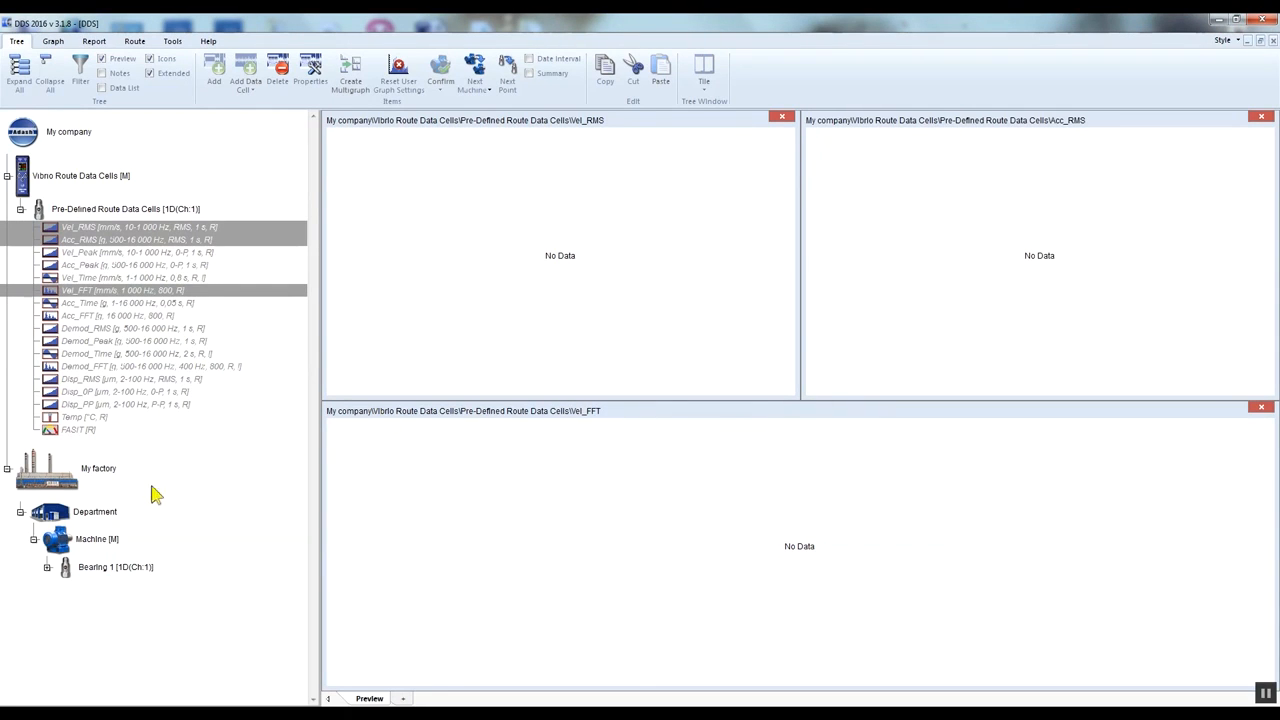
left_click(47, 567)
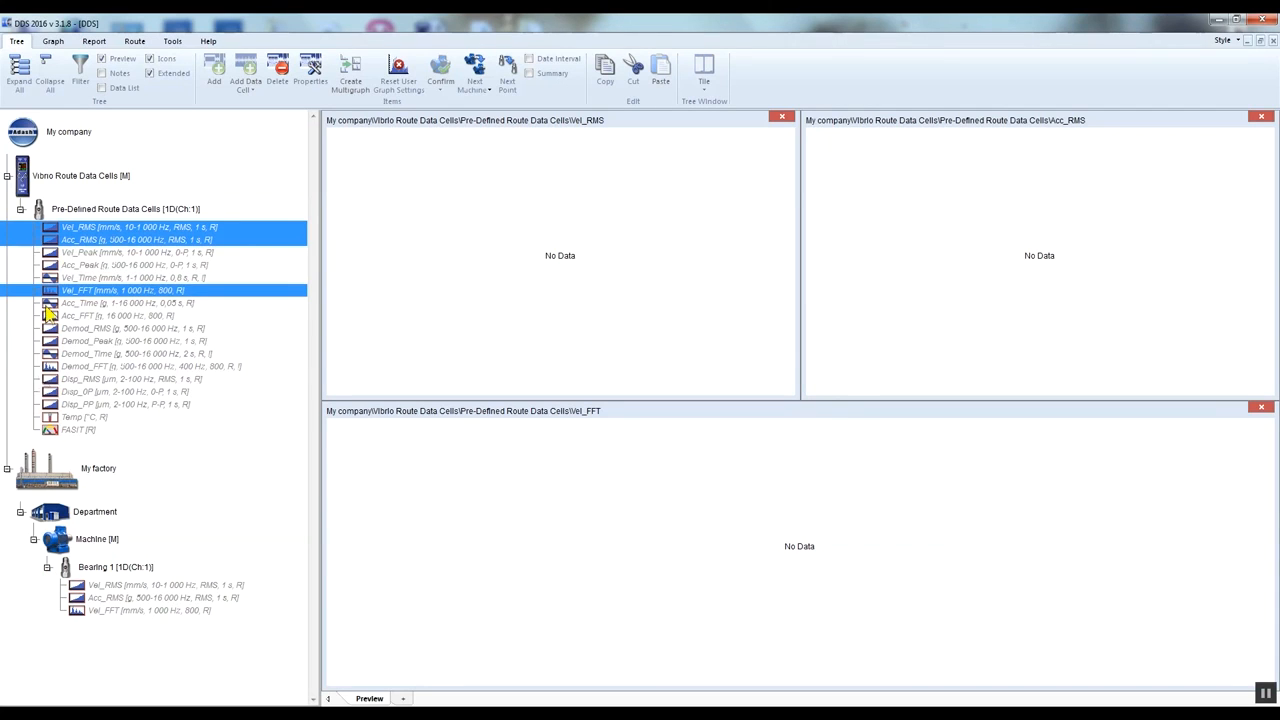
left_click(7, 176)
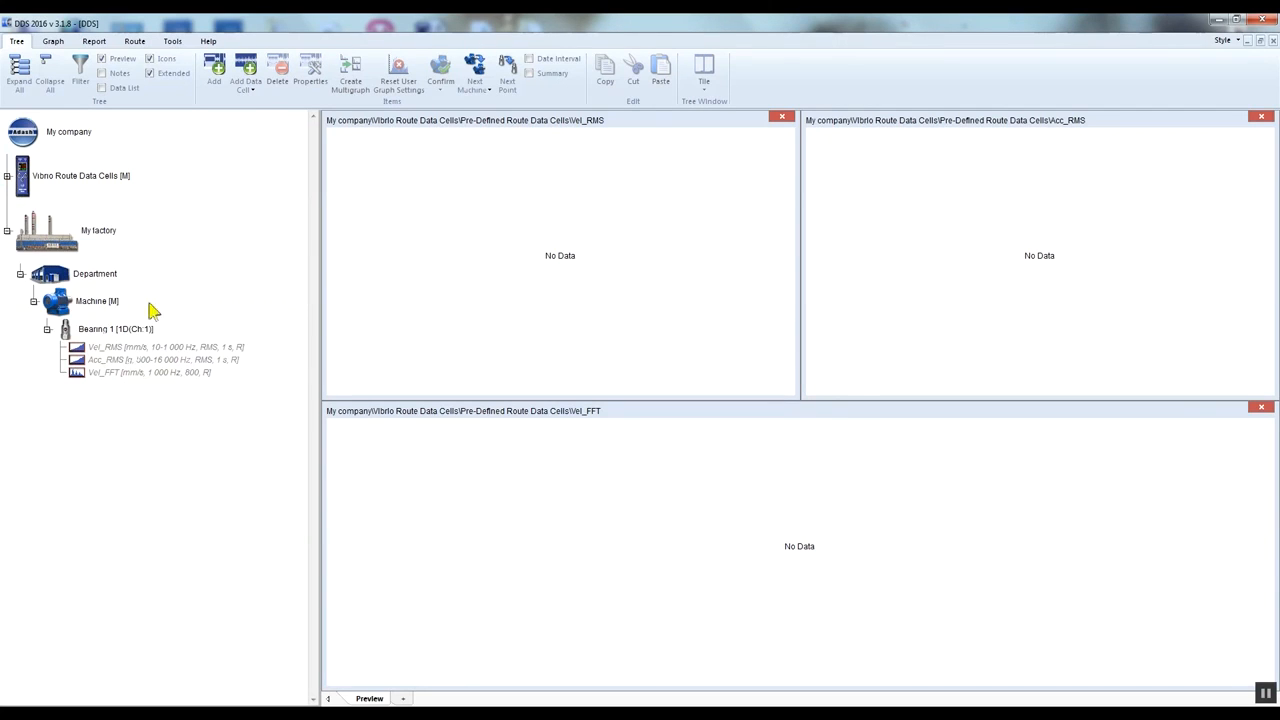
Copy Bearing 1 with its data cells into Machine under the new name "Bearing 2"
left_click(108, 336)
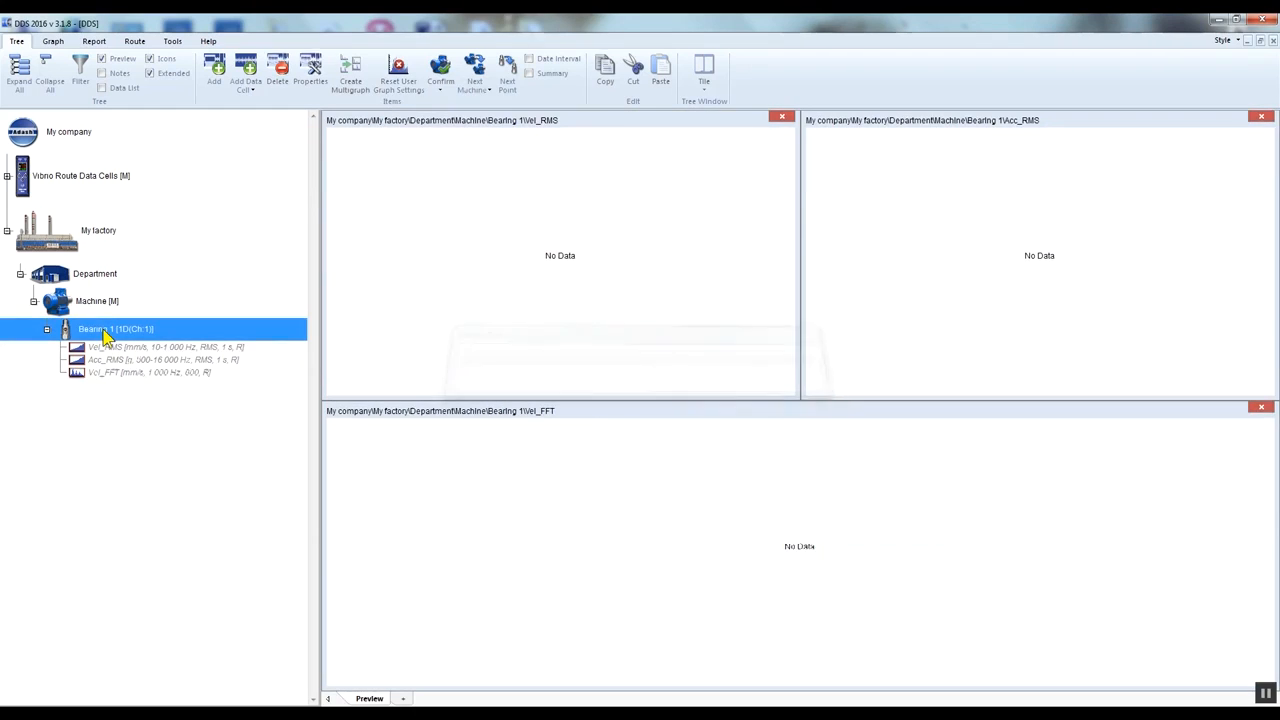
left_click_drag(108, 336, 86, 317)
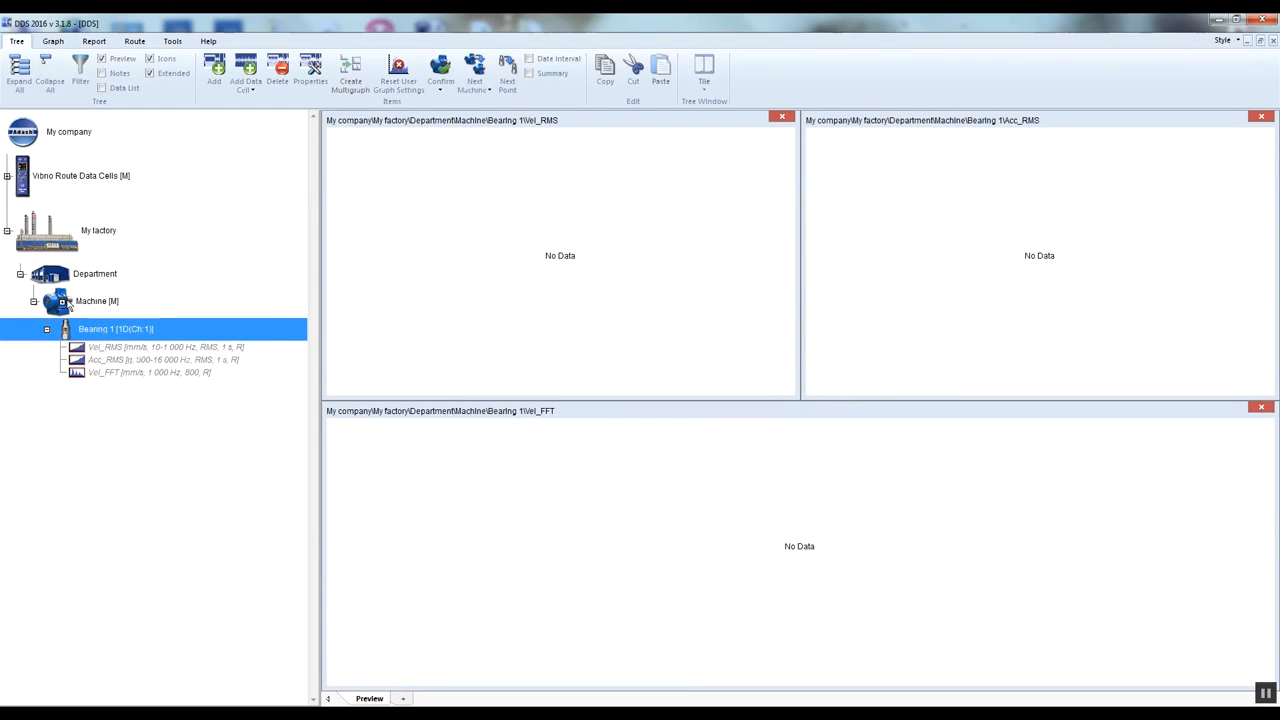
left_click_drag(67, 301, 69, 303)
key("BackSpace")
type("2")
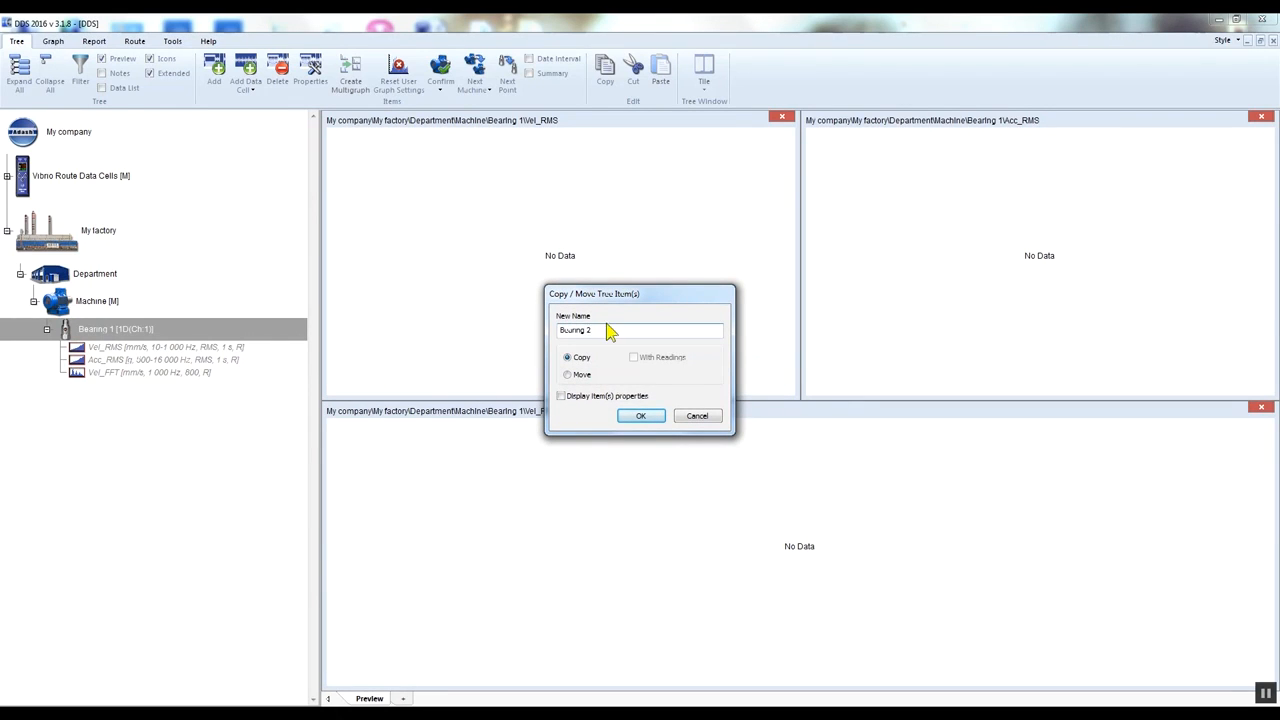
left_click(648, 416)
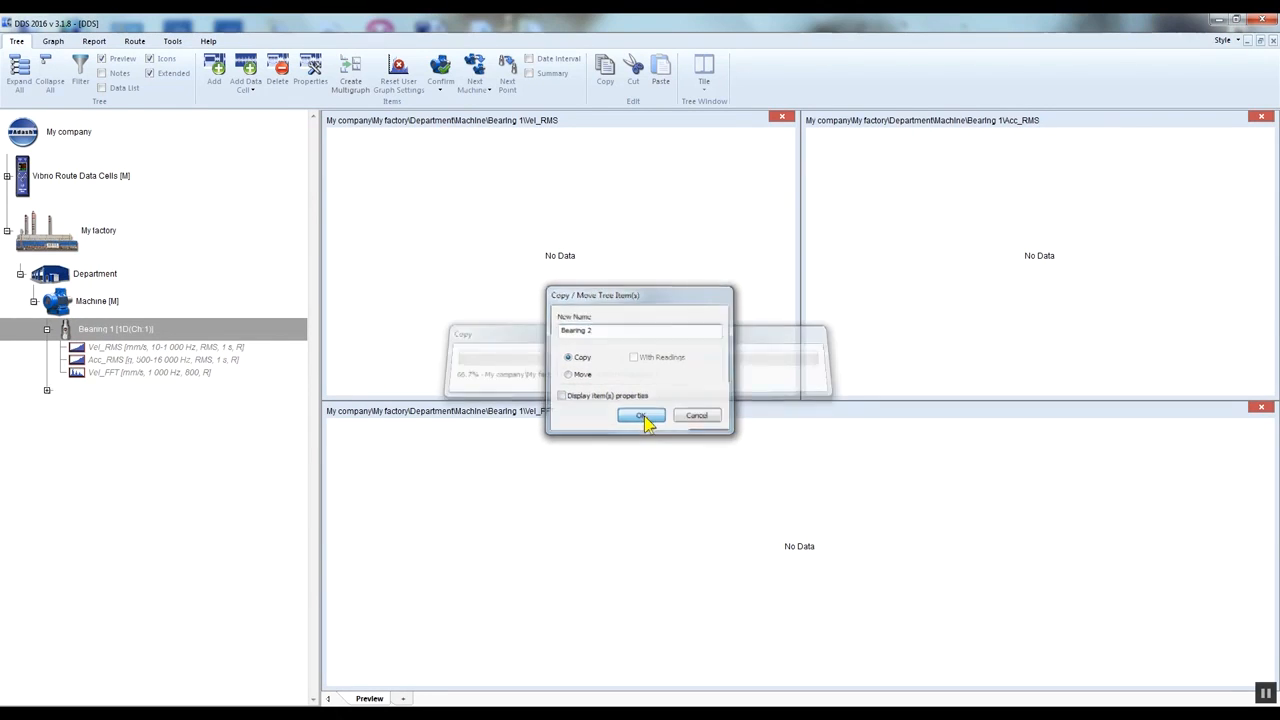
Copy Machine into Department as "Machine 2" and expand its bearings and the original Bearing 2 to show their data cells
left_click(67, 304)
left_click_drag(67, 304, 54, 278)
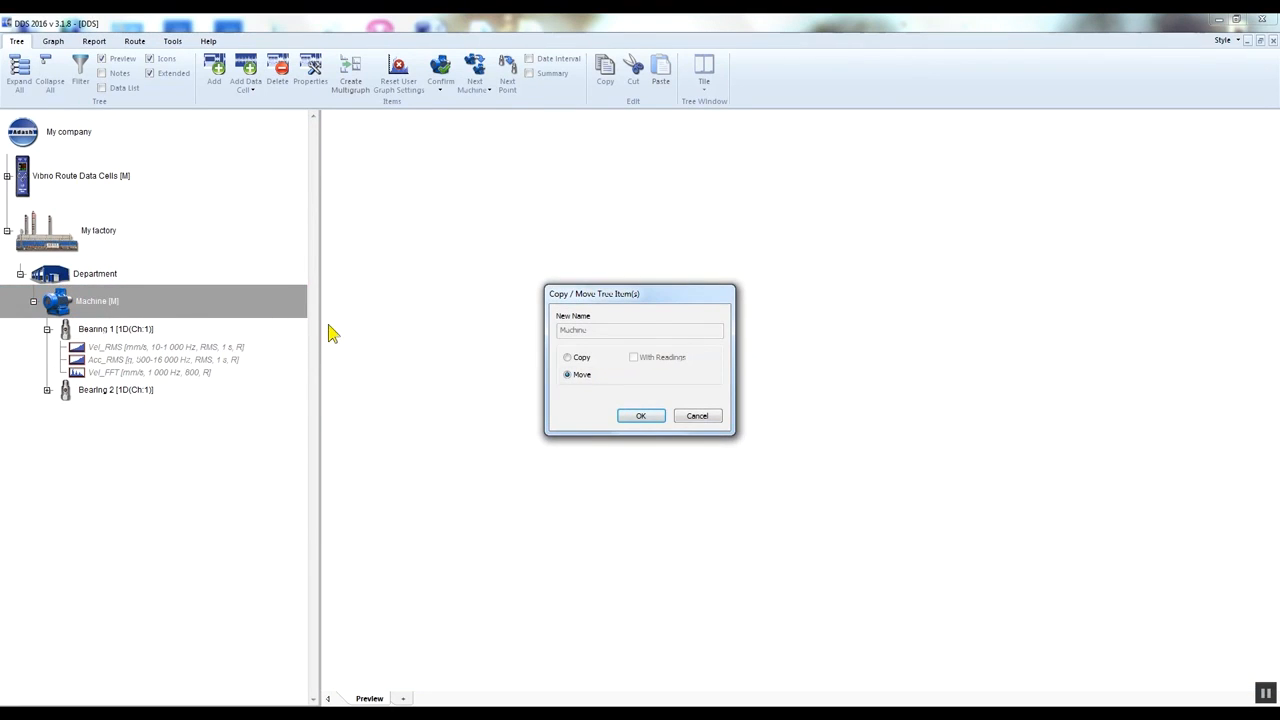
left_click(567, 358)
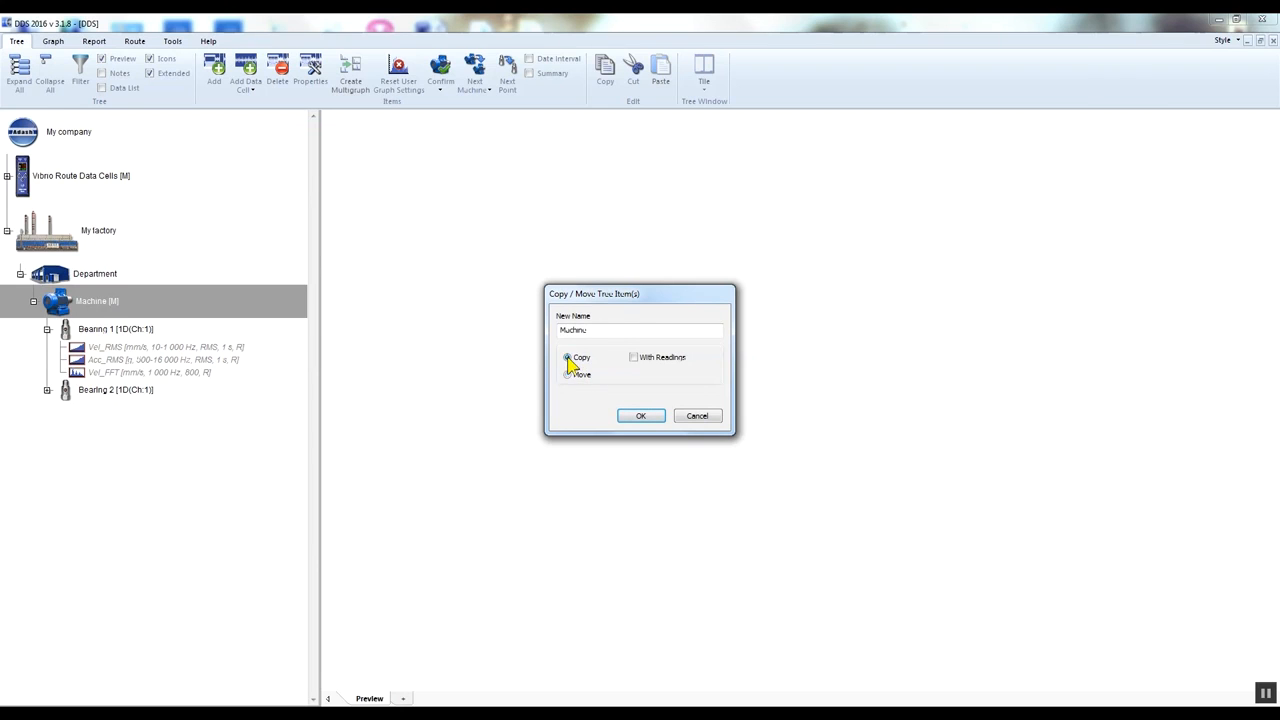
type("2")
left_click(641, 415)
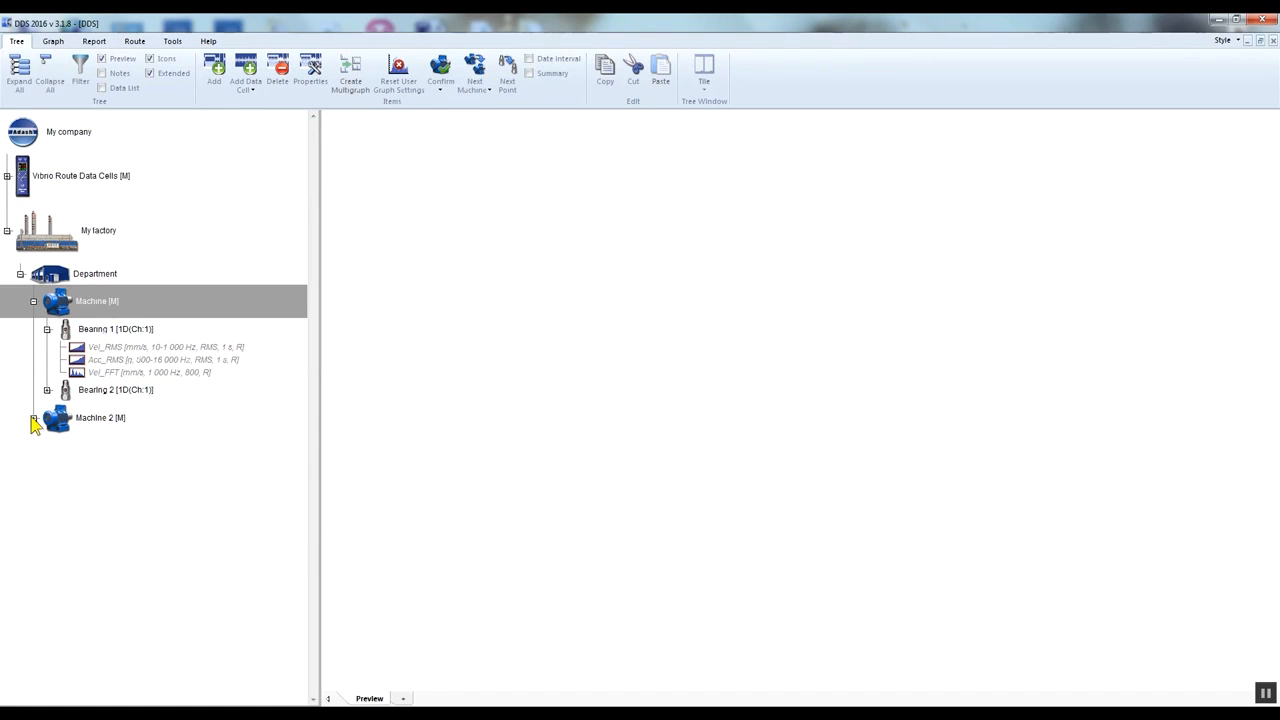
left_click(33, 419)
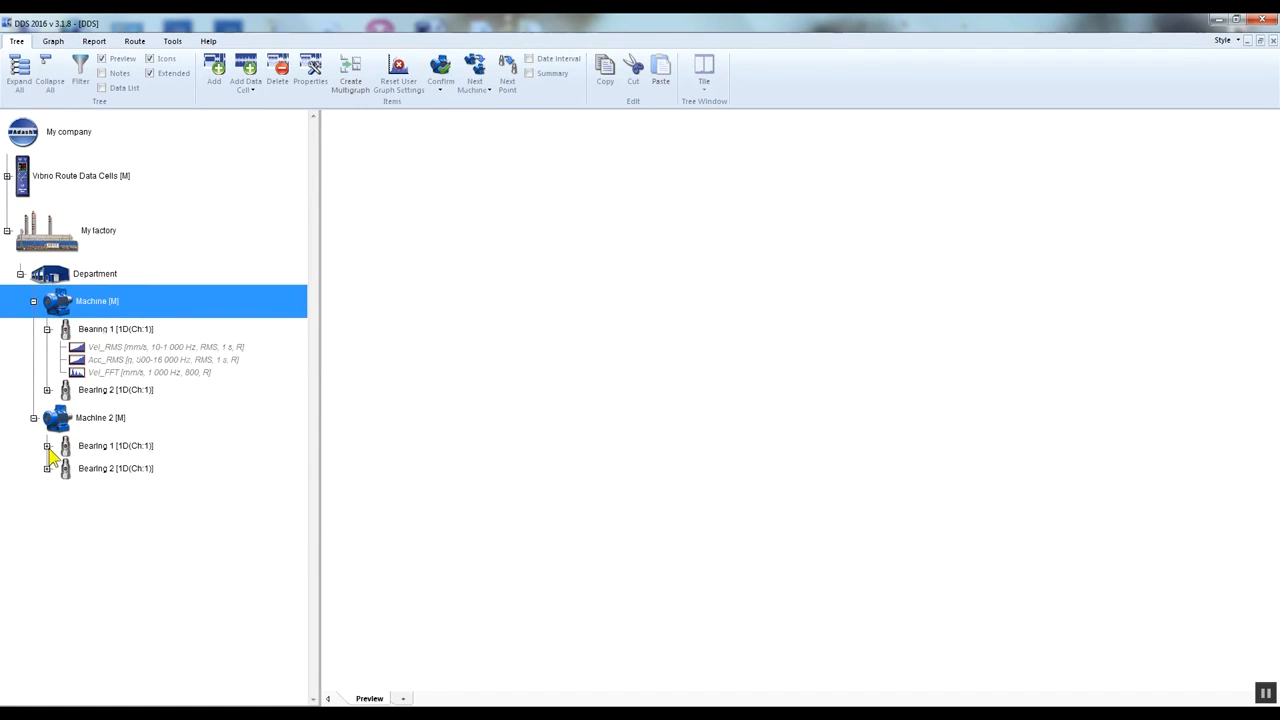
left_click(47, 446)
left_click(47, 506)
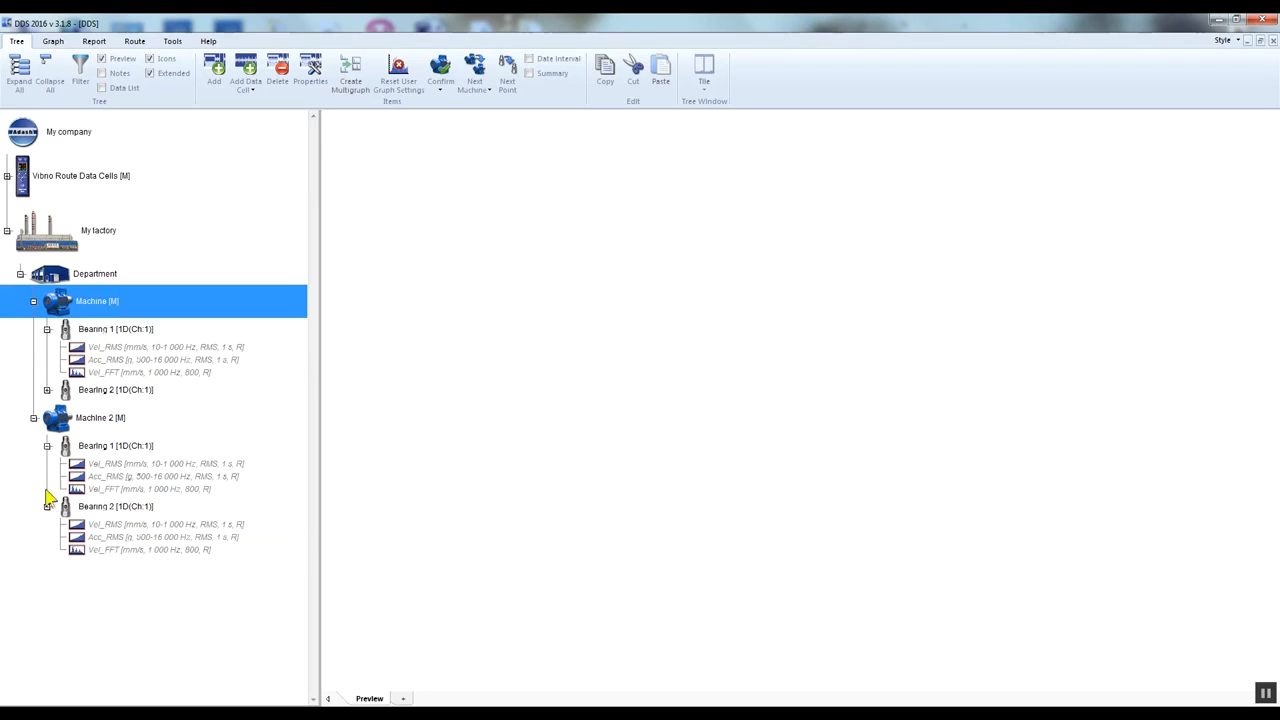
left_click(47, 390)
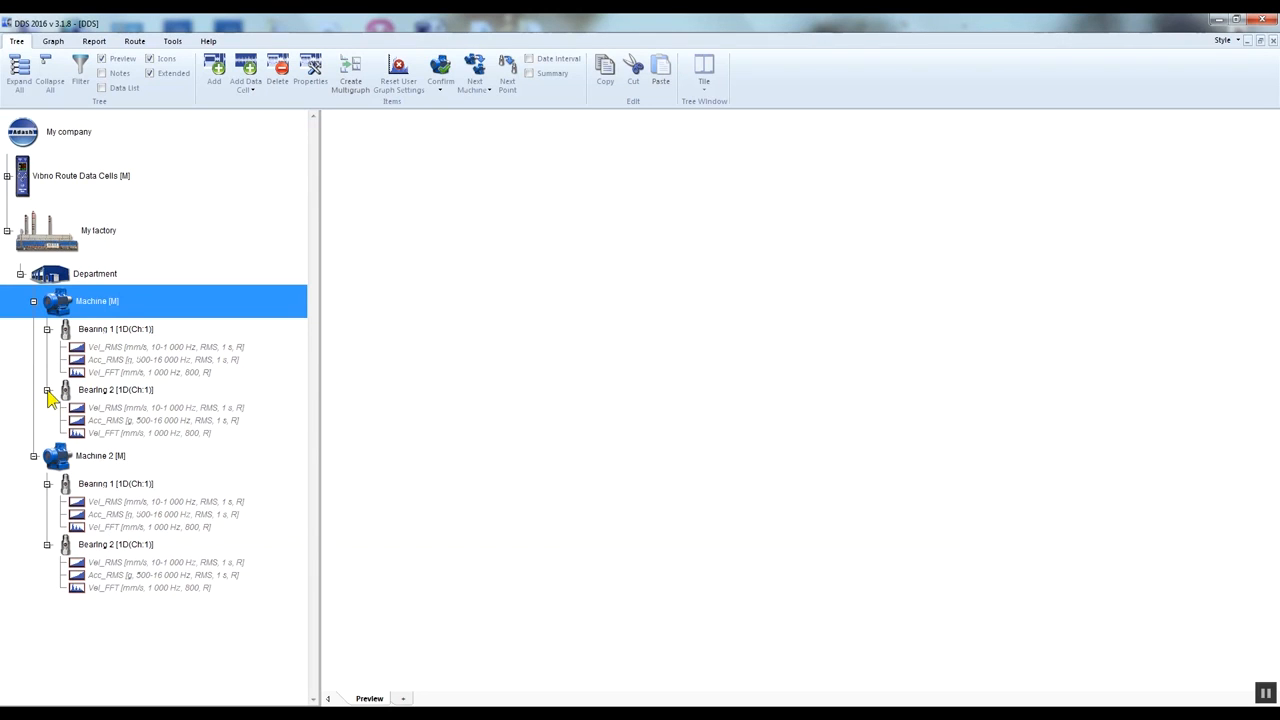
Show the list of routes and open the A4900 Vibrio M instrument window
left_click(24, 240)
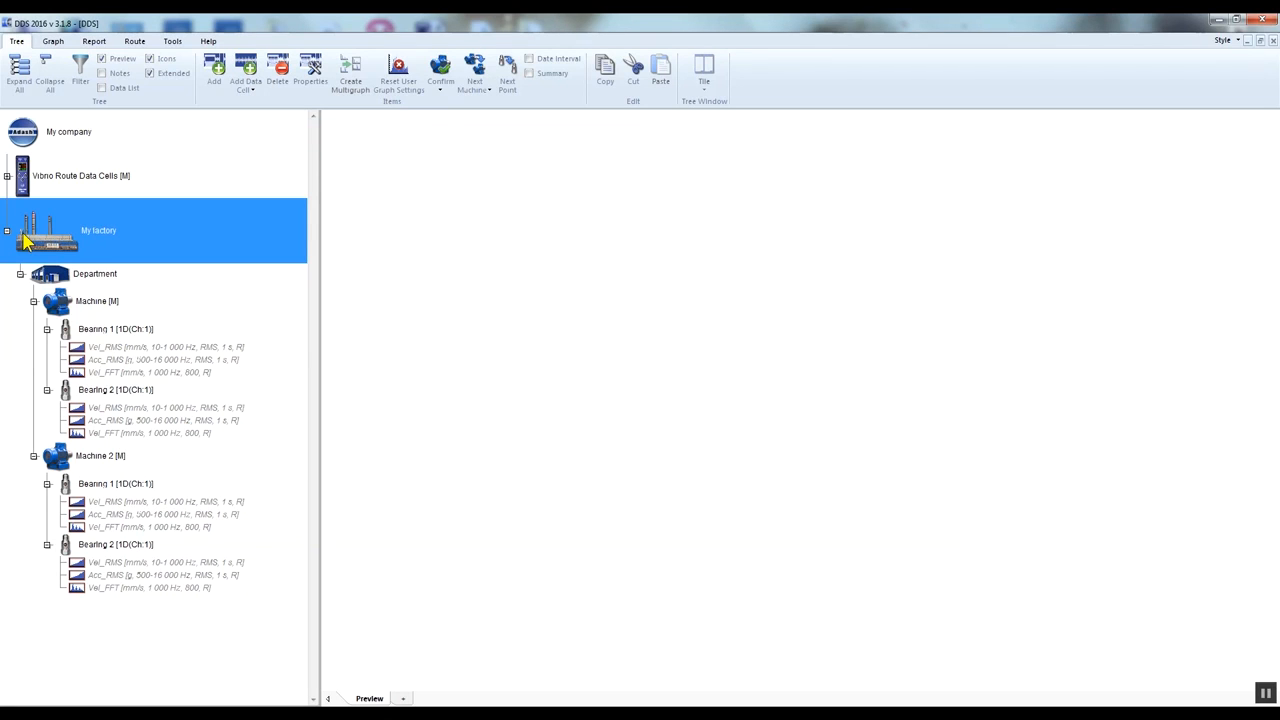
left_click(140, 42)
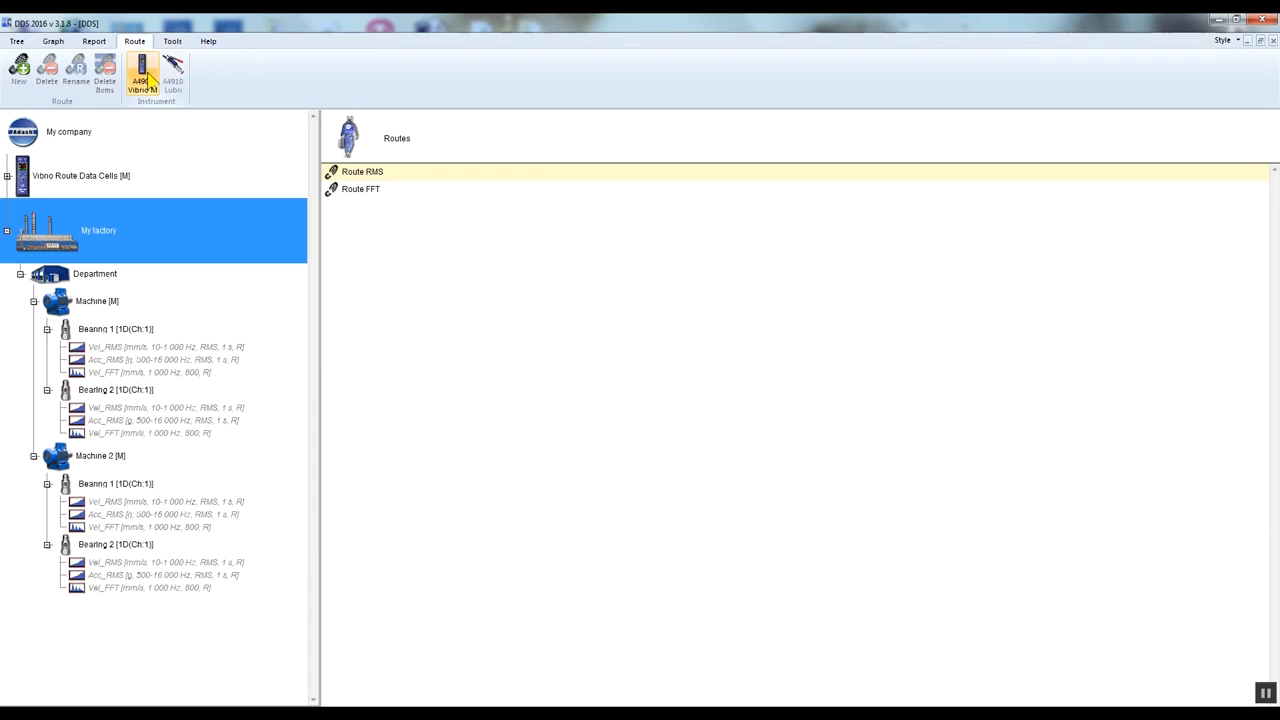
left_click(143, 75)
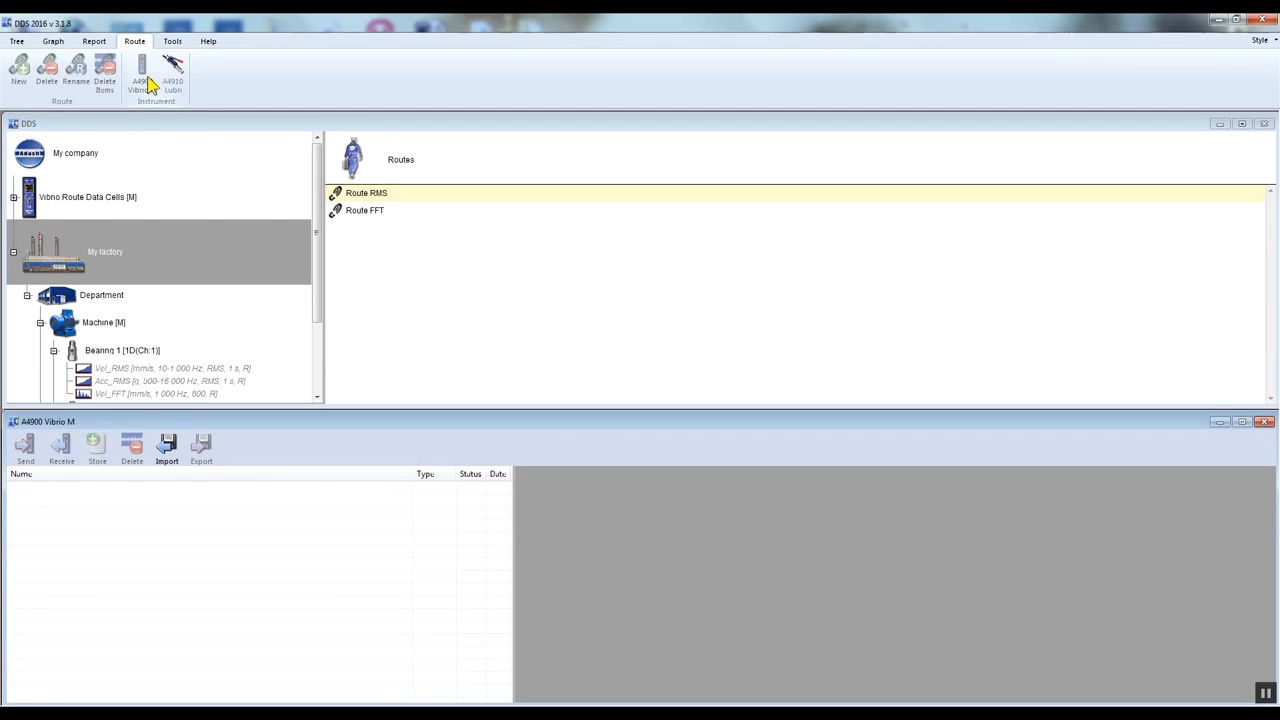
Collapse My factory, create a route from it named "My factory", and select that route
left_click(13, 252)
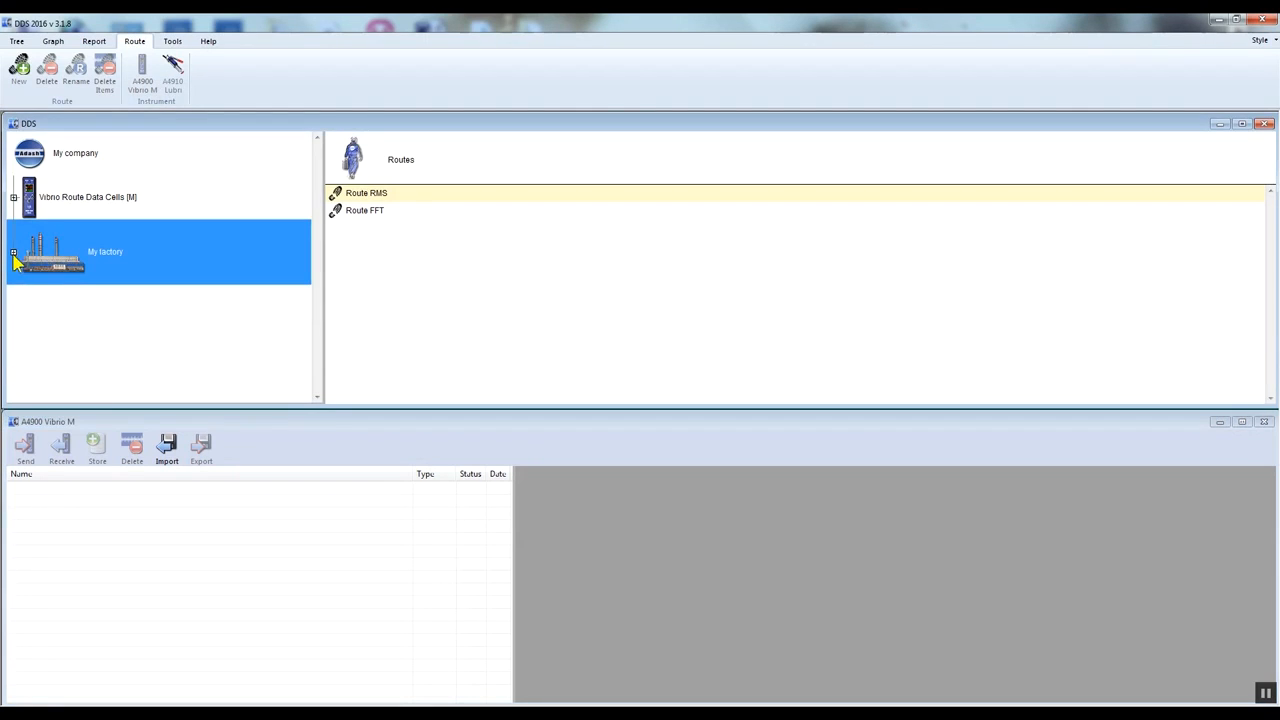
left_click_drag(39, 256, 371, 229)
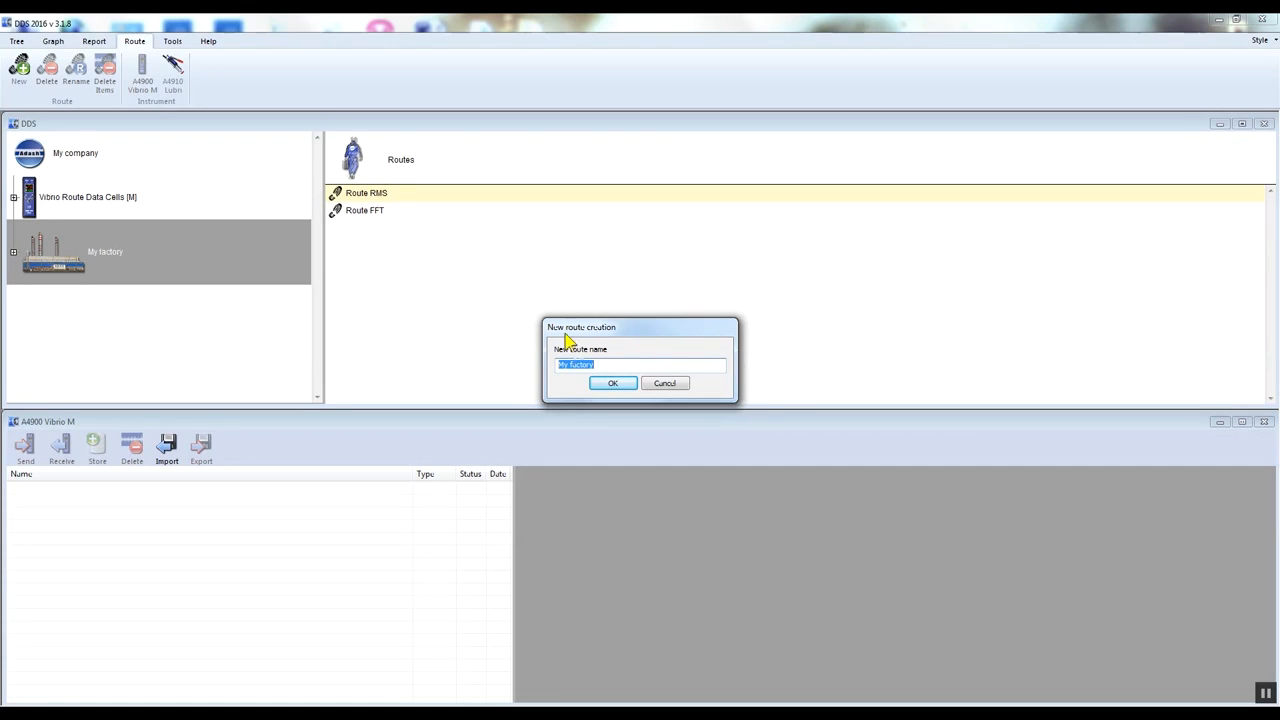
left_click(613, 384)
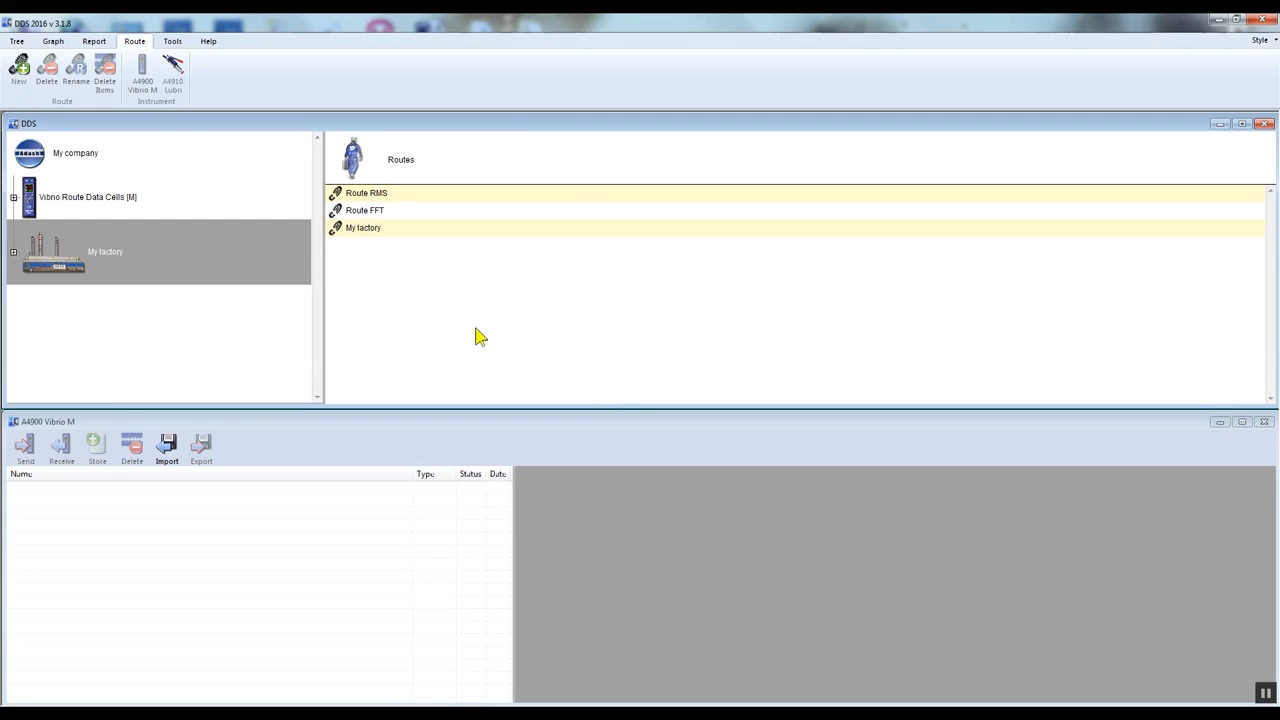
left_click(385, 228)
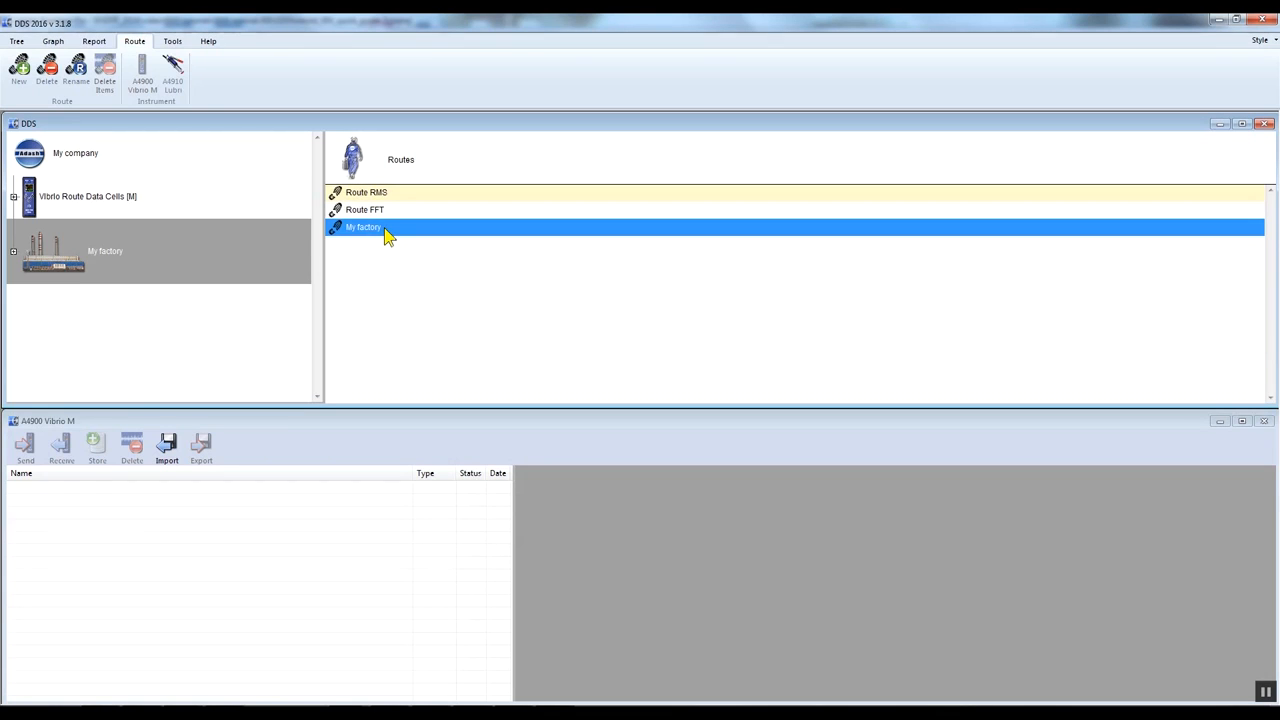
Transfer the My factory route with all data cells to the A4900 Vibrio M list and send it to the instrument, allowing its memory to be erased
left_click_drag(383, 234, 80, 489)
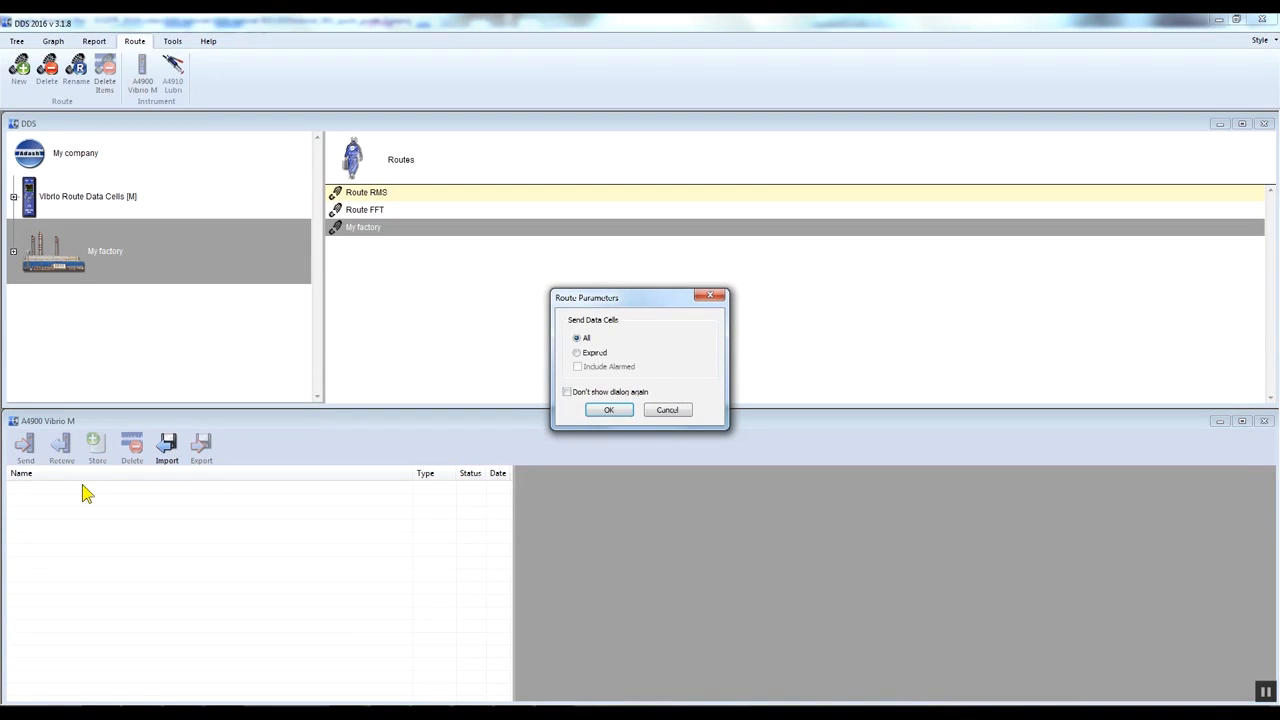
left_click(621, 412)
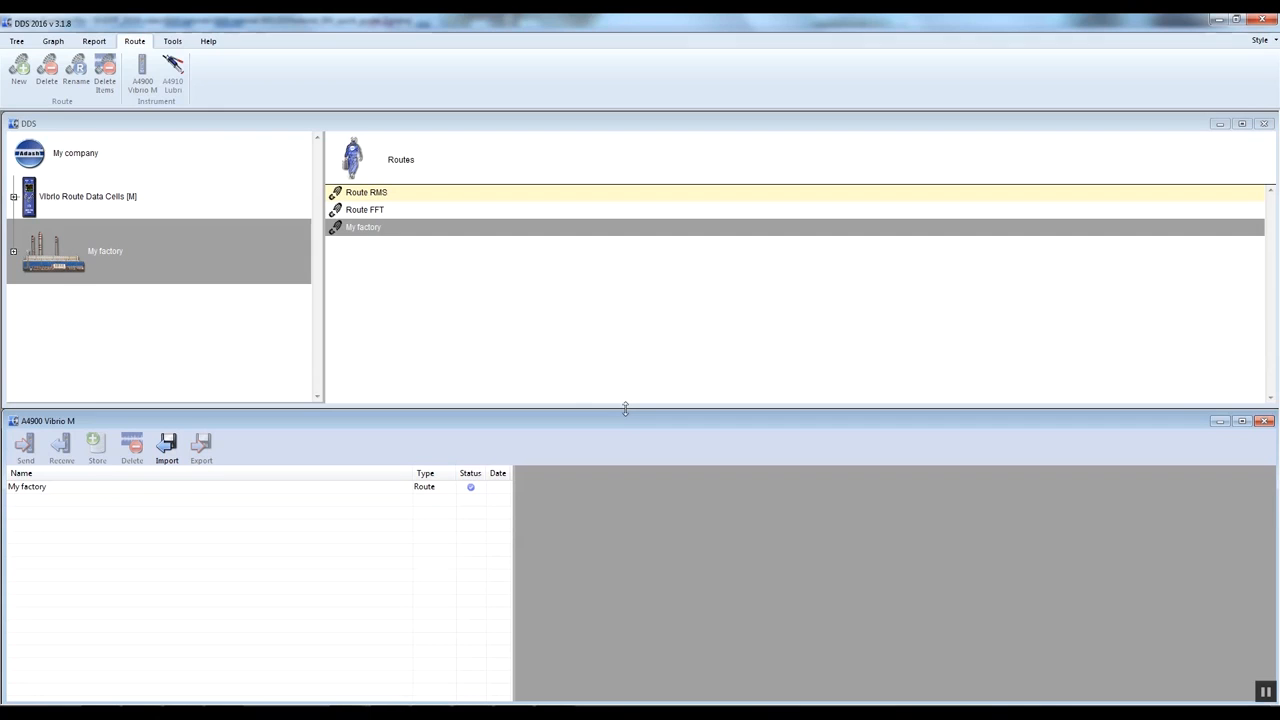
left_click(90, 493)
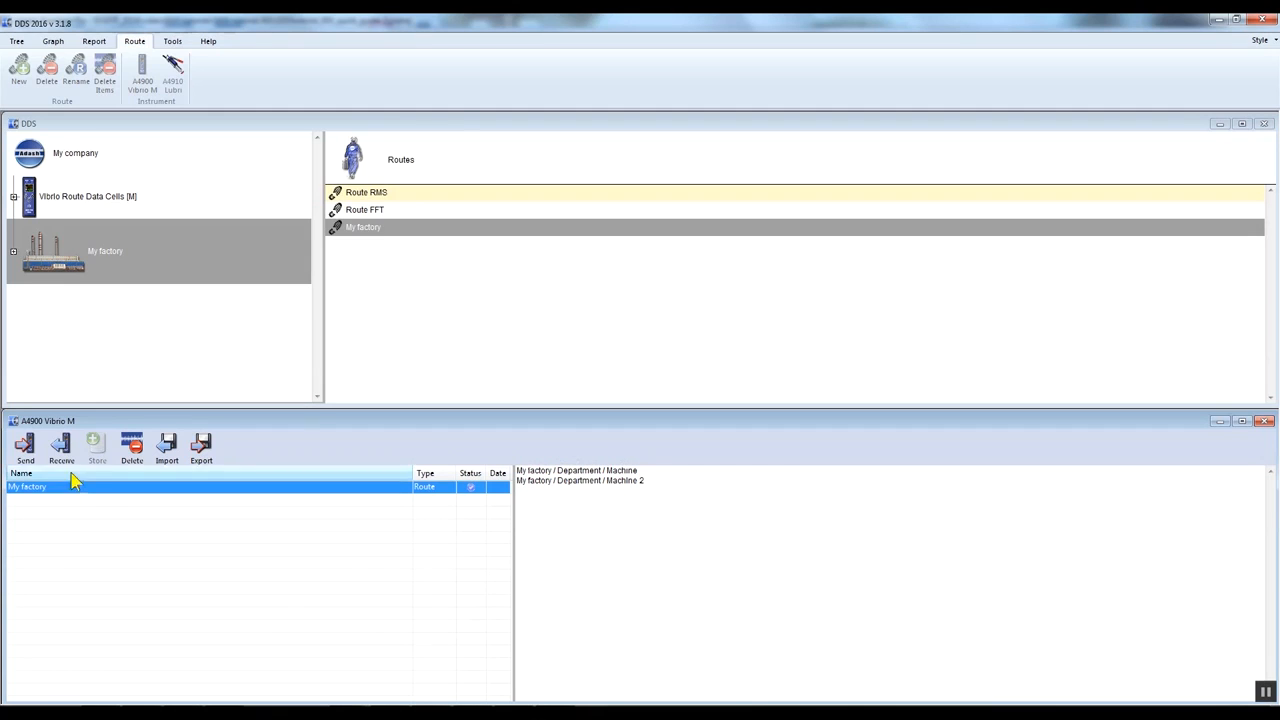
left_click(28, 452)
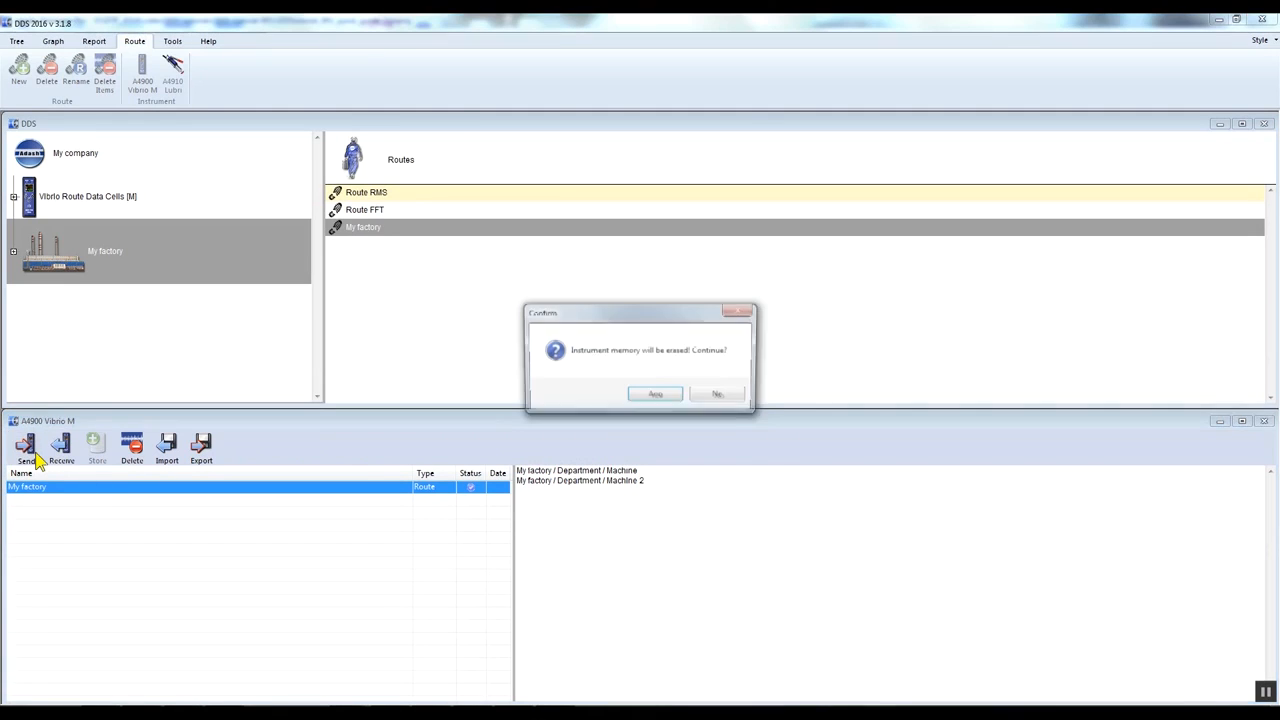
left_click(658, 398)
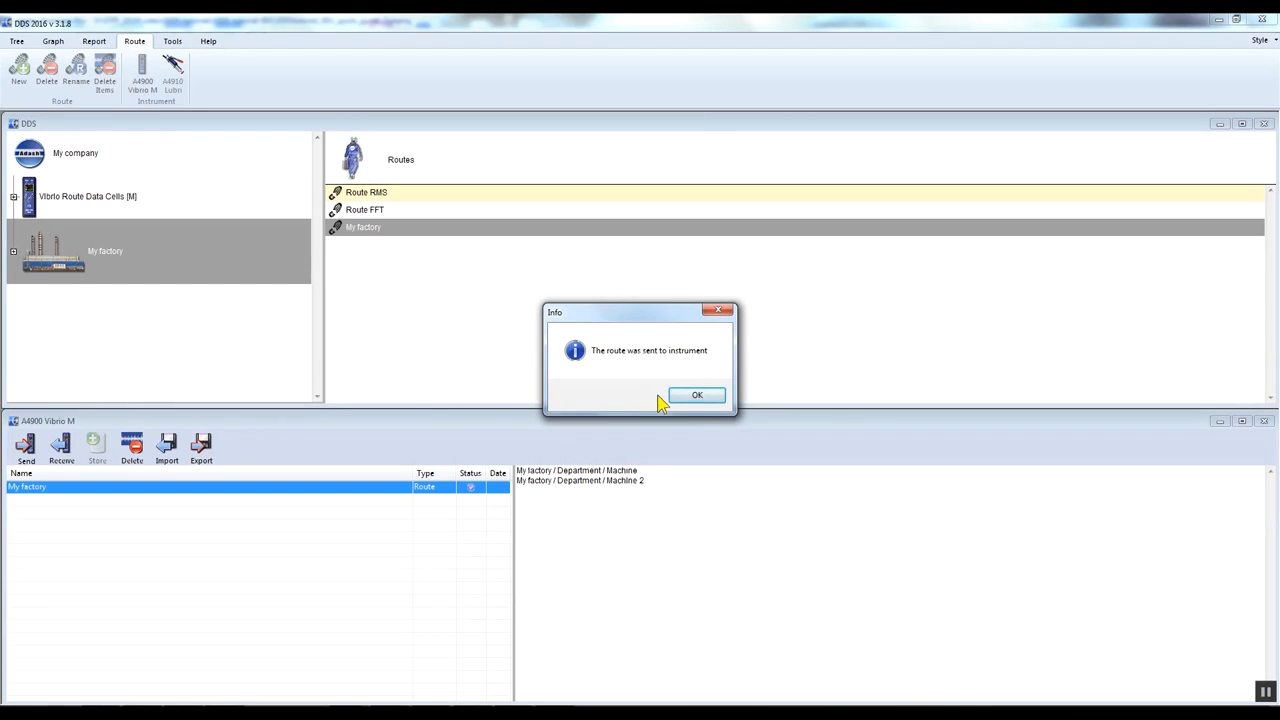
left_click(705, 401)
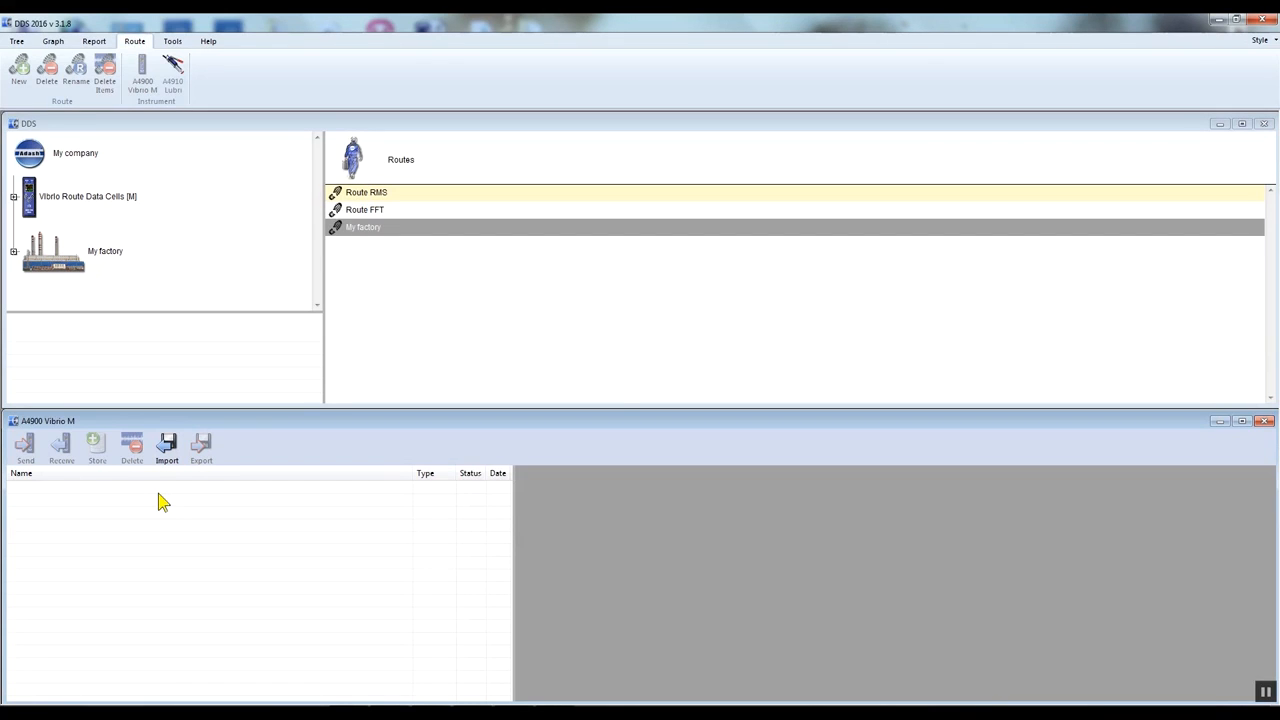
Receive the measured My factory route from the A4900 Vibrio M and store its data to the tree
left_click(71, 460)
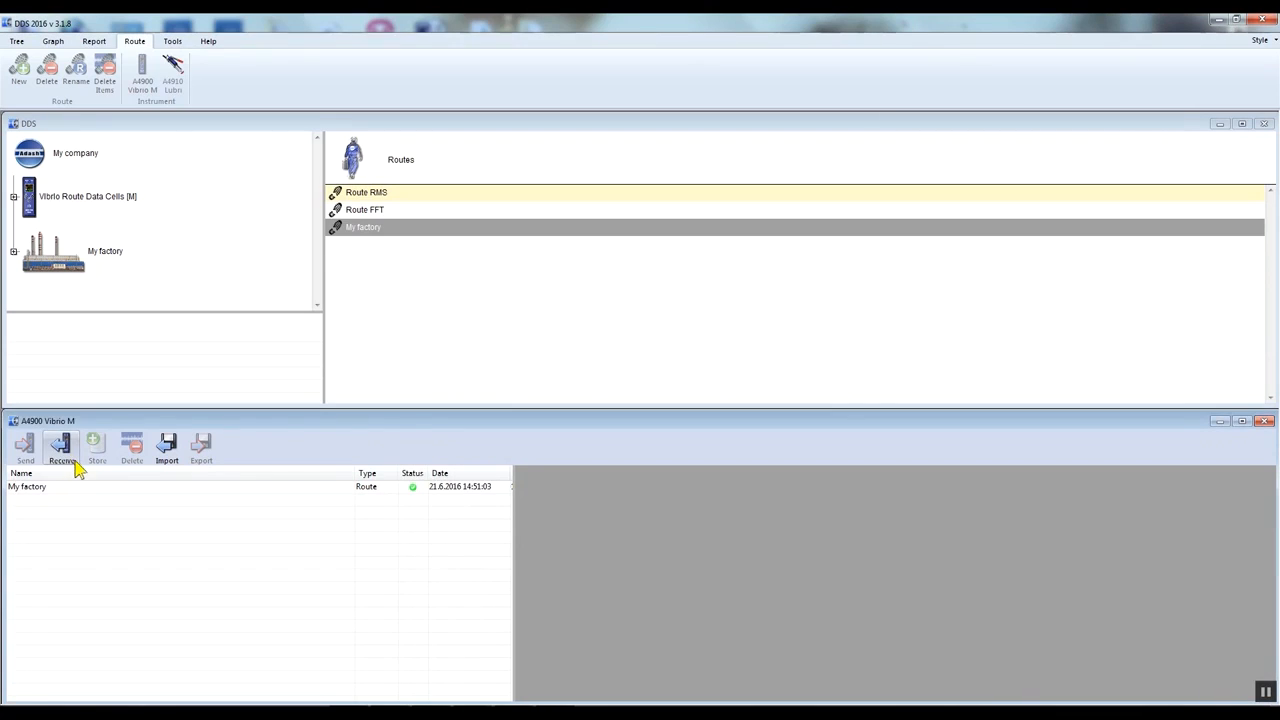
left_click(98, 490)
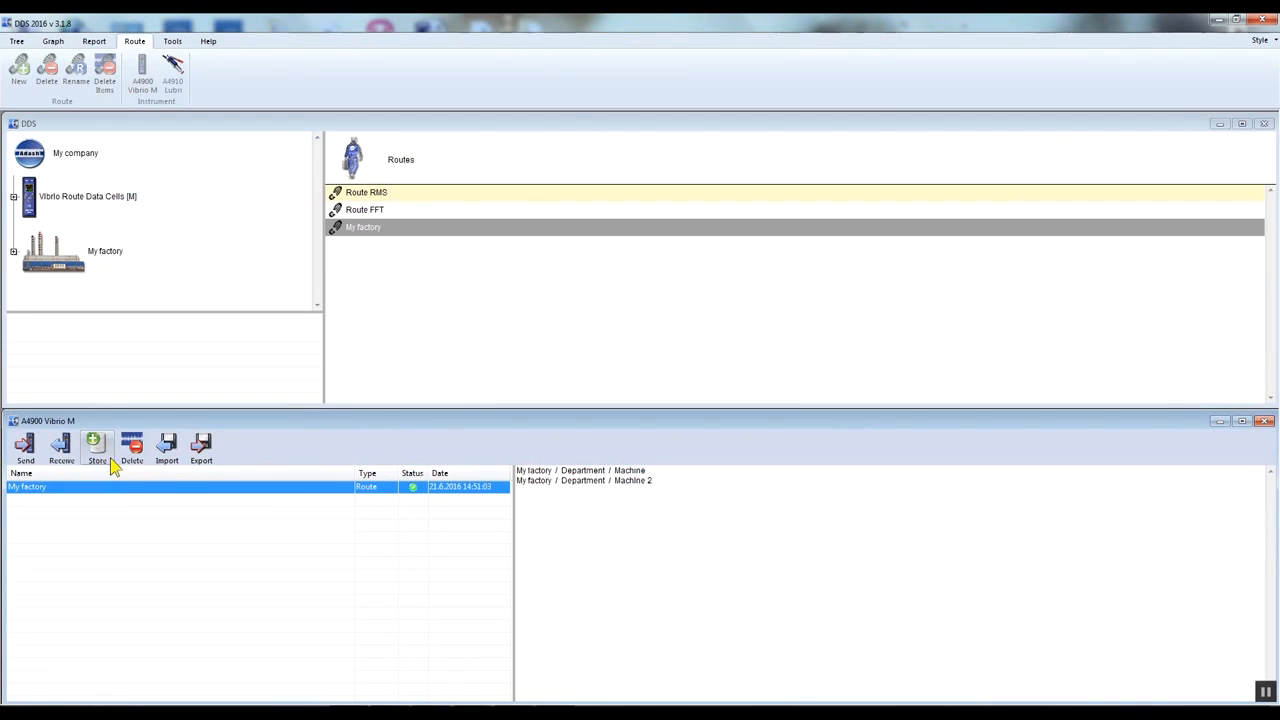
left_click(112, 467)
left_click(98, 450)
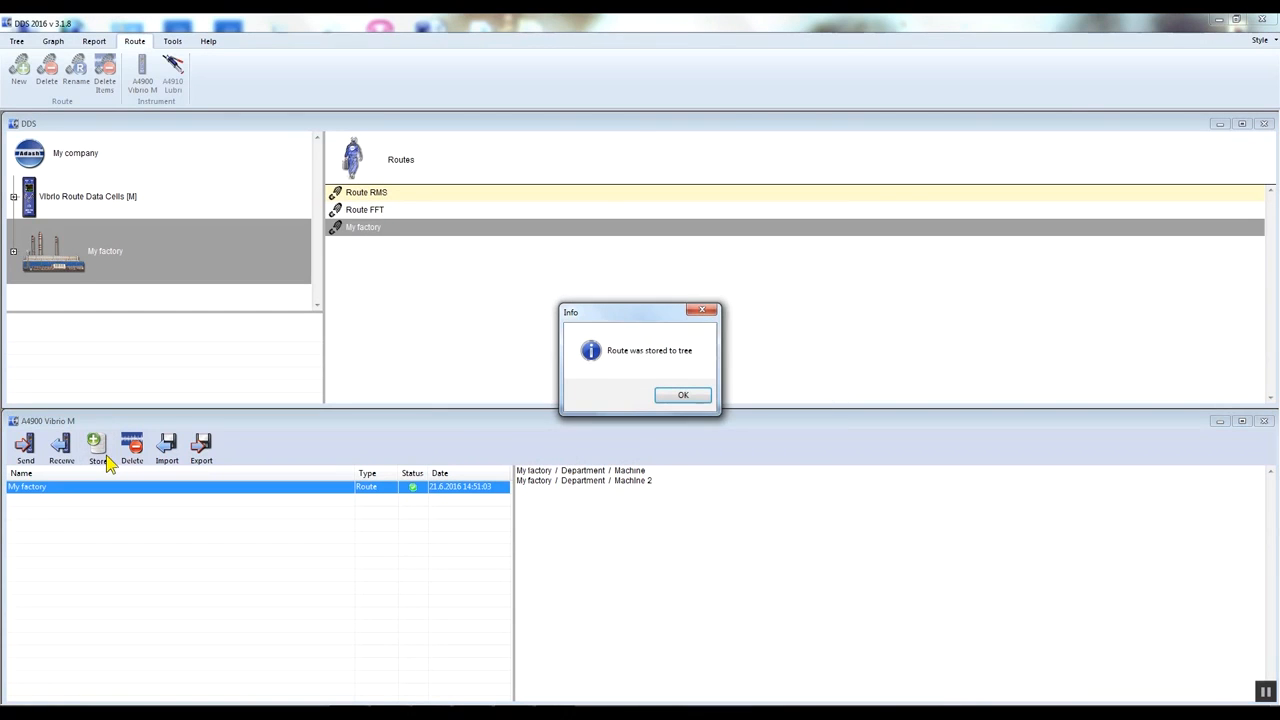
left_click(690, 398)
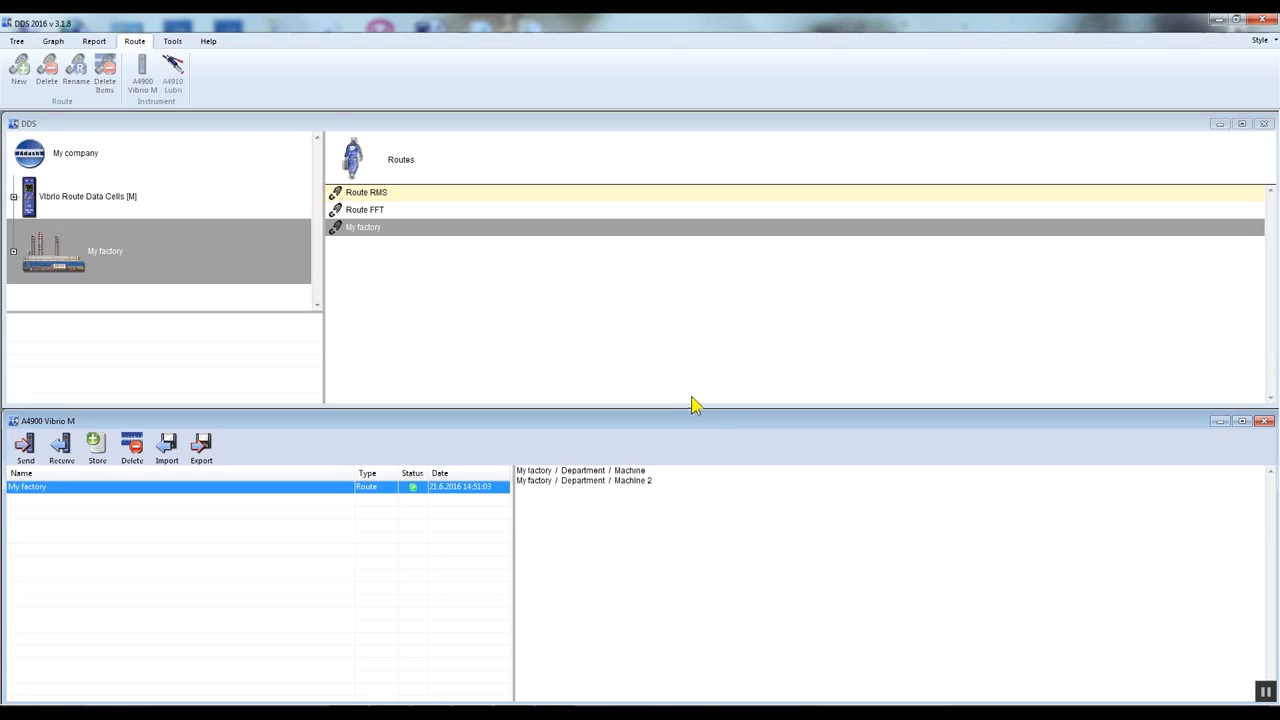
Switch to the graph view and expand My factory down to Machine's Bearing 1 to show its graphs and data cells
left_click(54, 41)
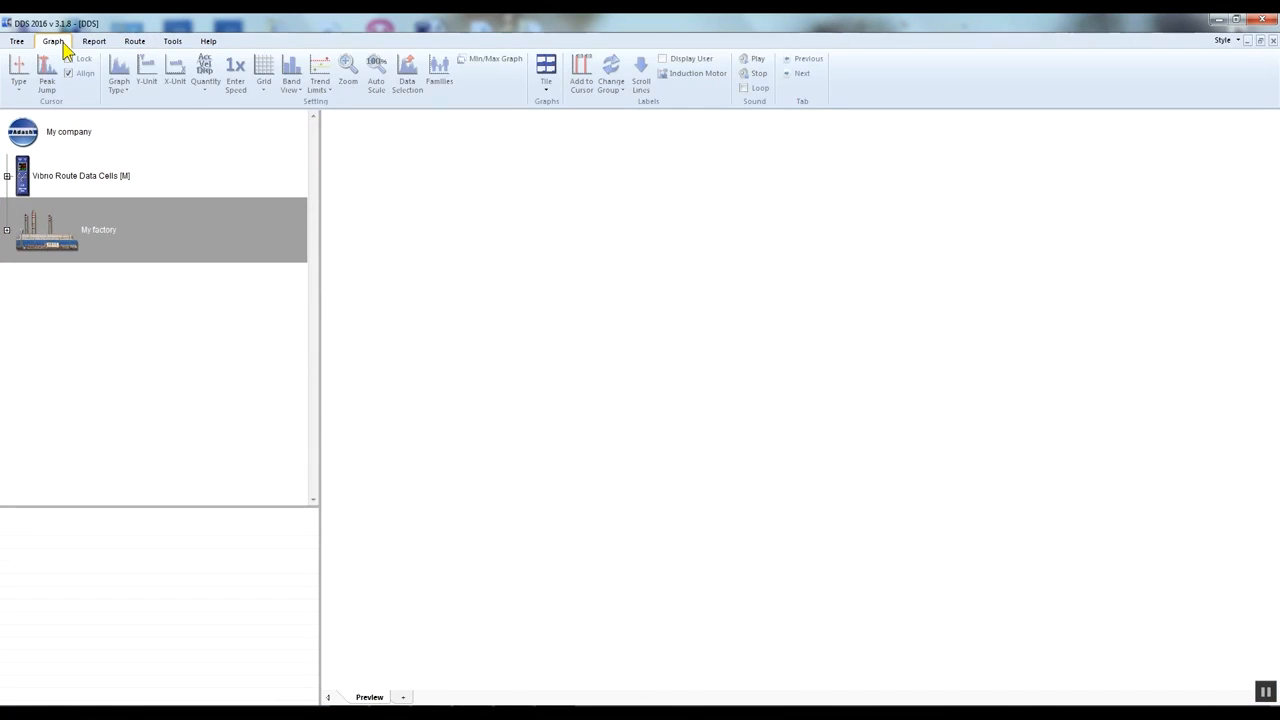
left_click(7, 232)
left_click(20, 273)
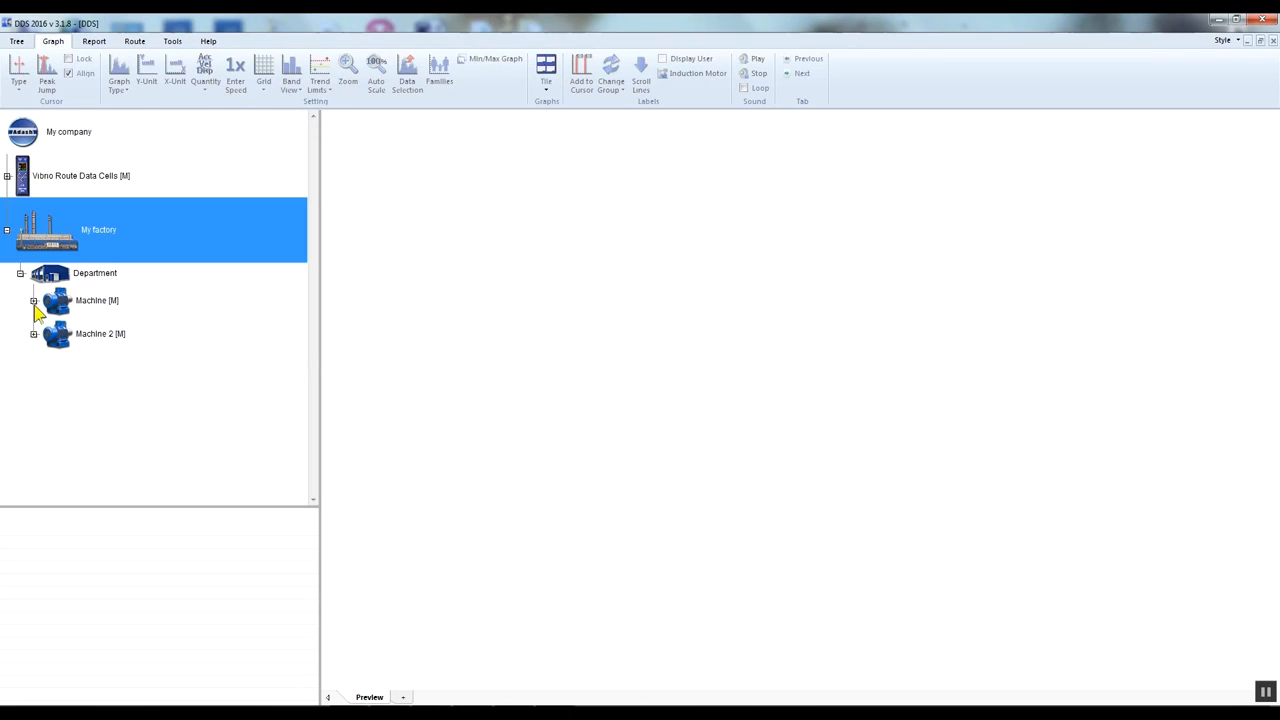
left_click(33, 301)
left_click(70, 328)
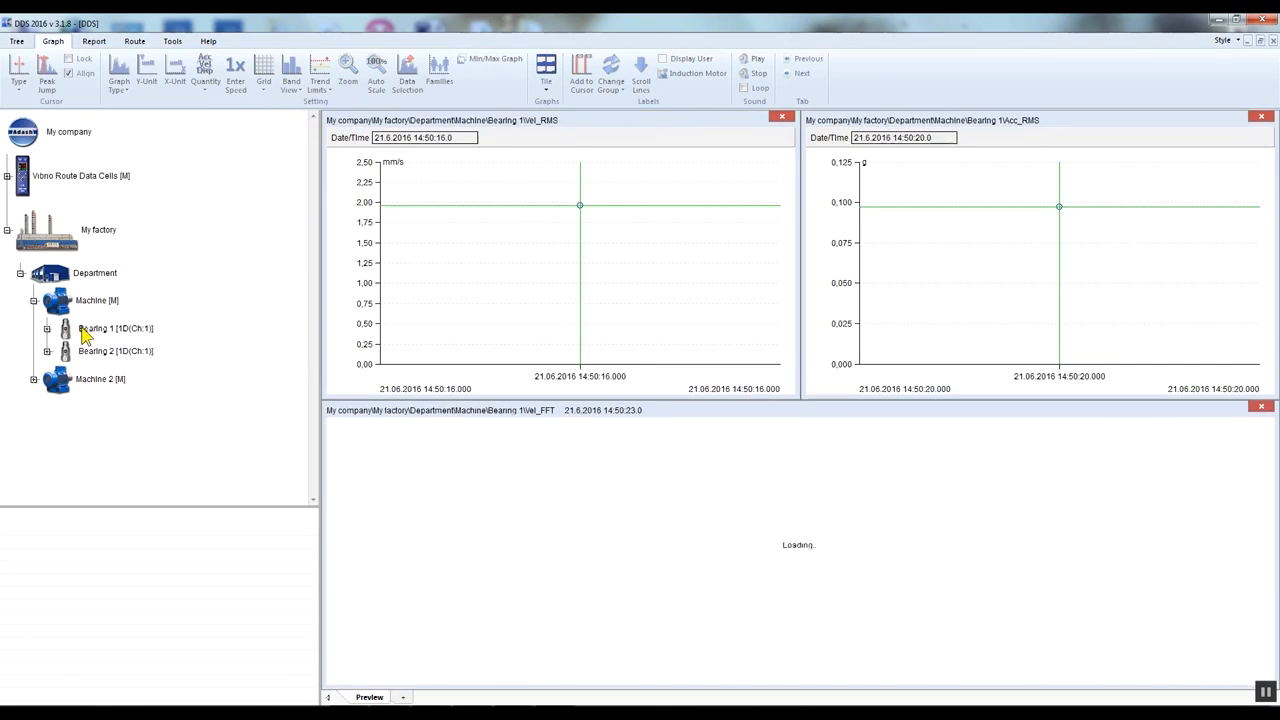
left_click(47, 329)
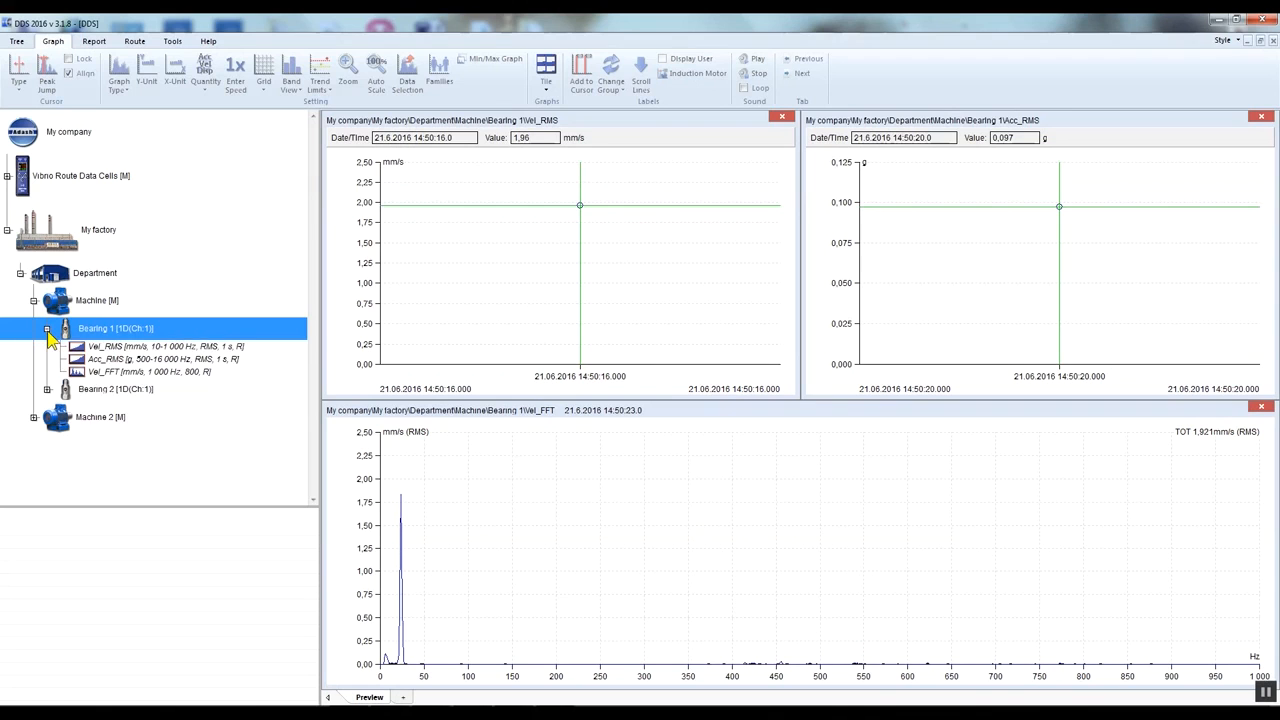
View Bearing 1's Vel_RMS, Acc_RMS and Vel_FFT graphs one by one, and return to the combined Bearing 1 display
left_click(105, 347)
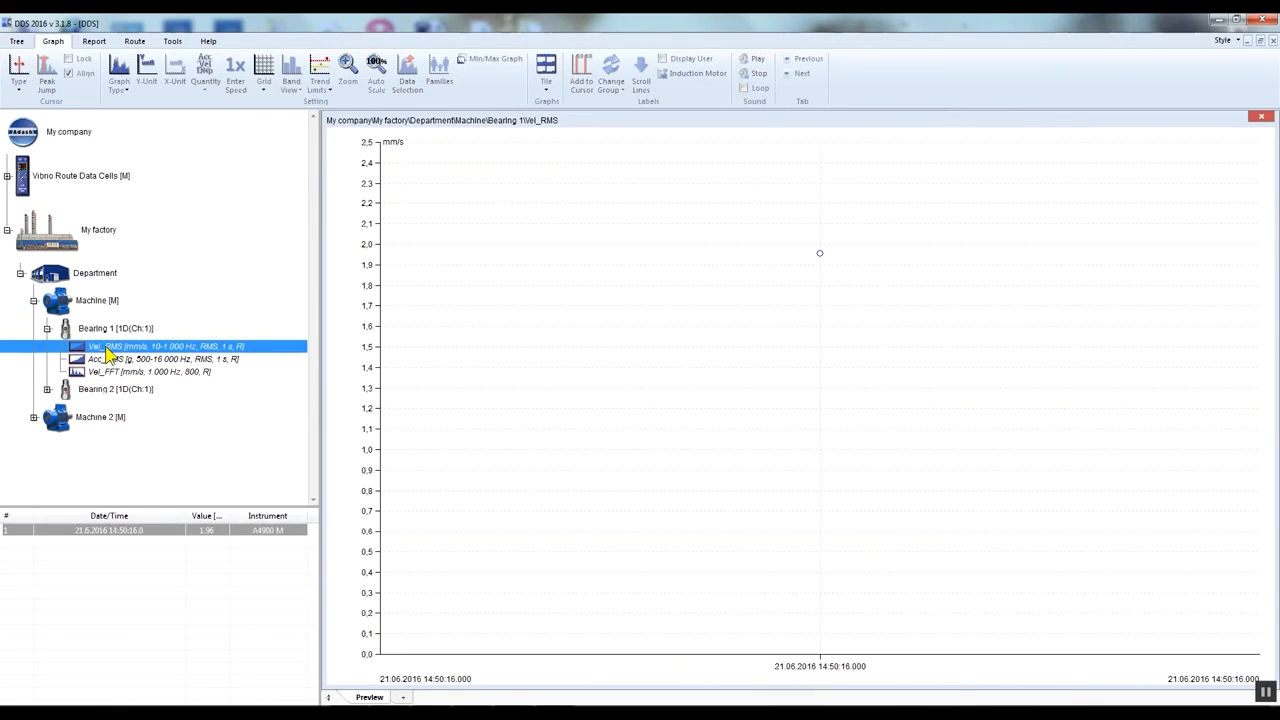
left_click(108, 362)
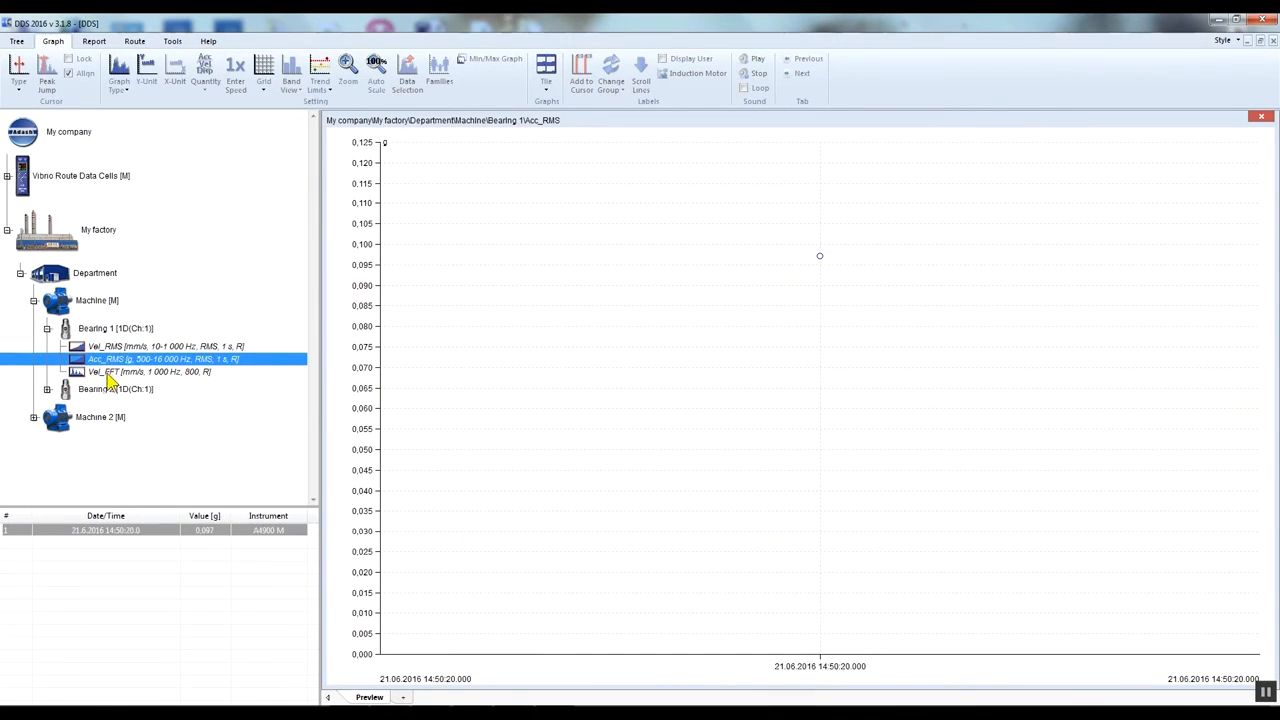
left_click(108, 371)
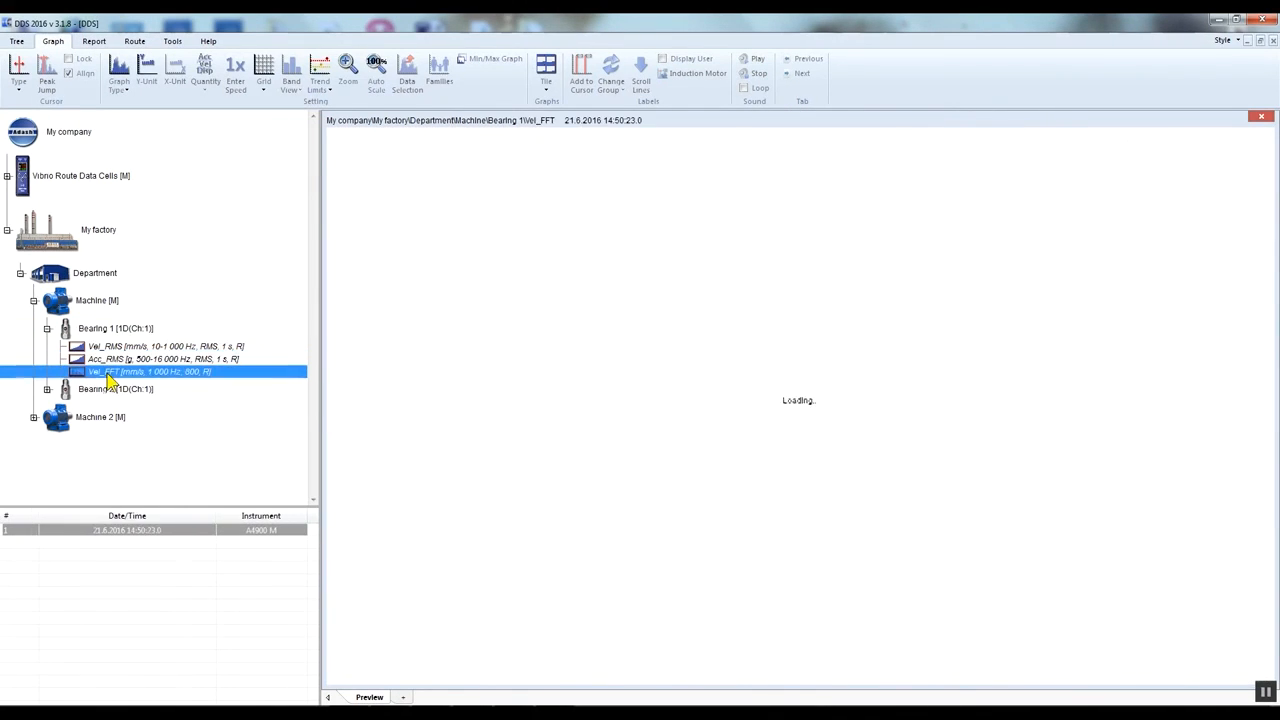
left_click(100, 330)
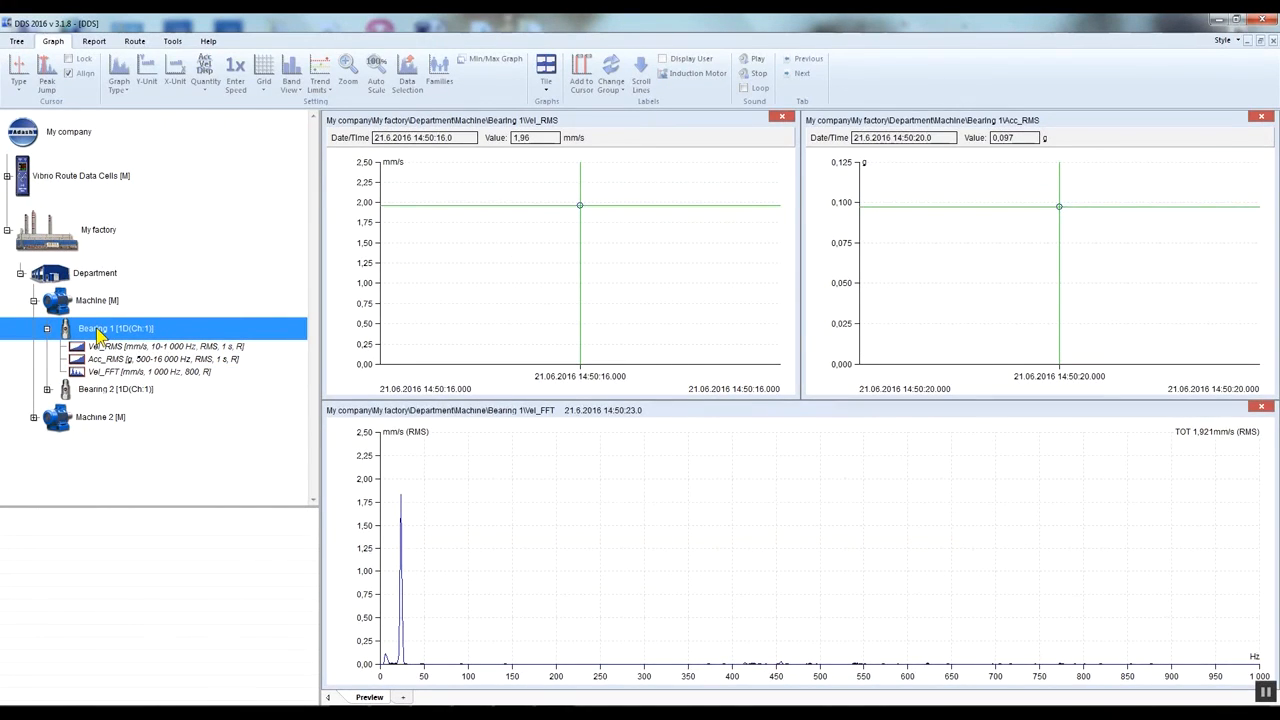